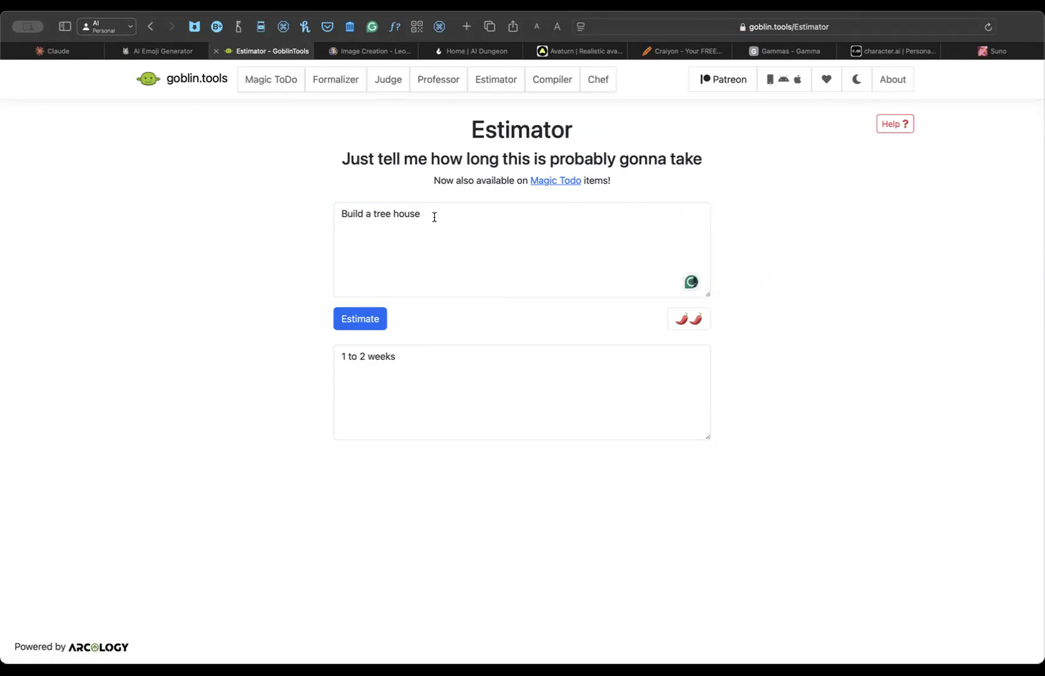
Replace the Estimator's task with "Paint my kitchen cabinets" and get a time estimate for it.
left_click_drag(431, 214, 306, 208)
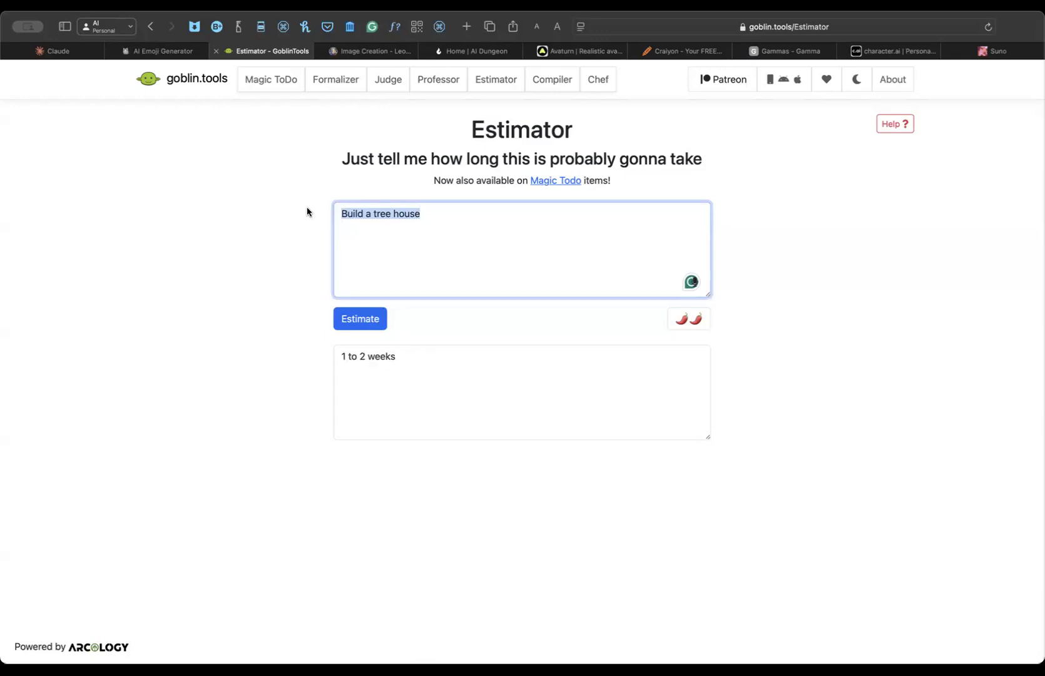
type("Paint m")
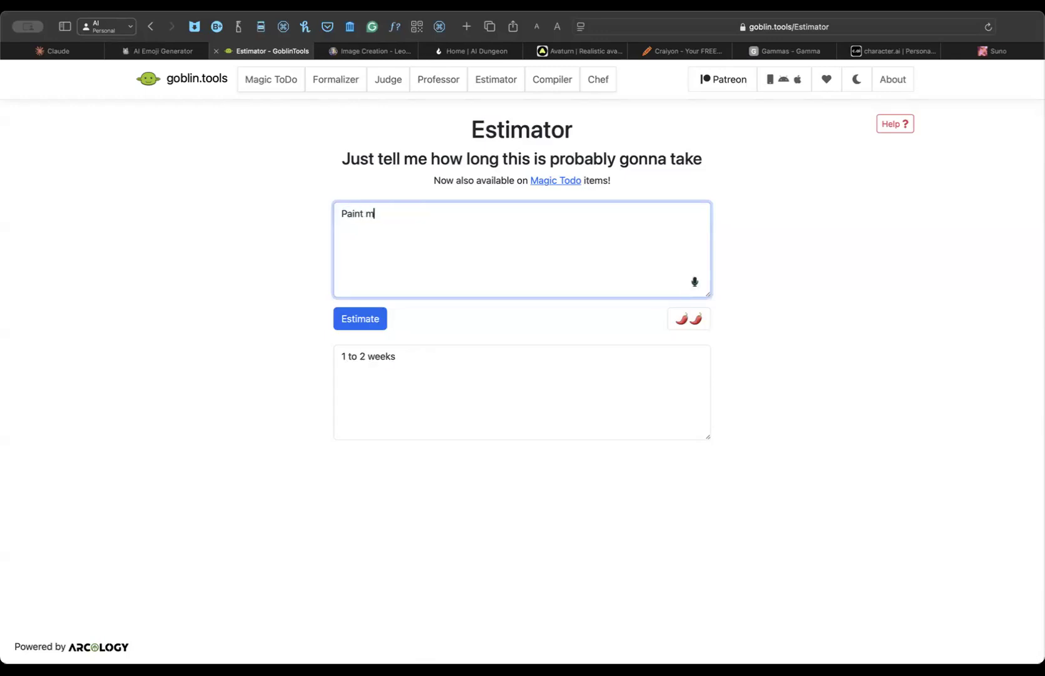
type("y kithcen")
key("BackSpace")
key("BackSpace")
key("BackSpace")
type("chen cabinets")
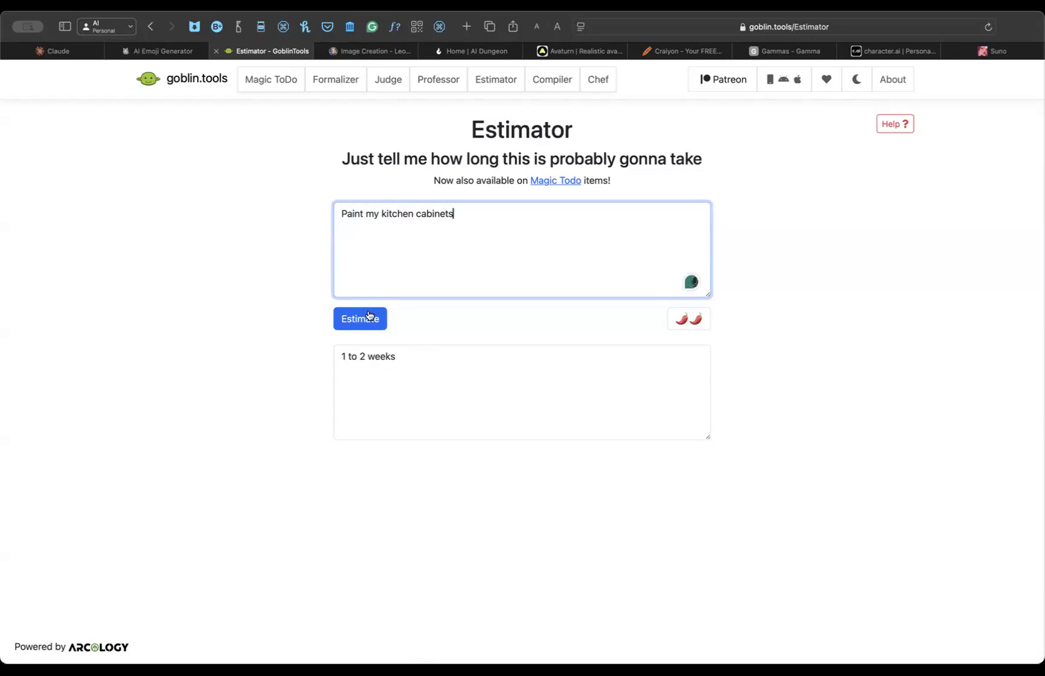
left_click(368, 318)
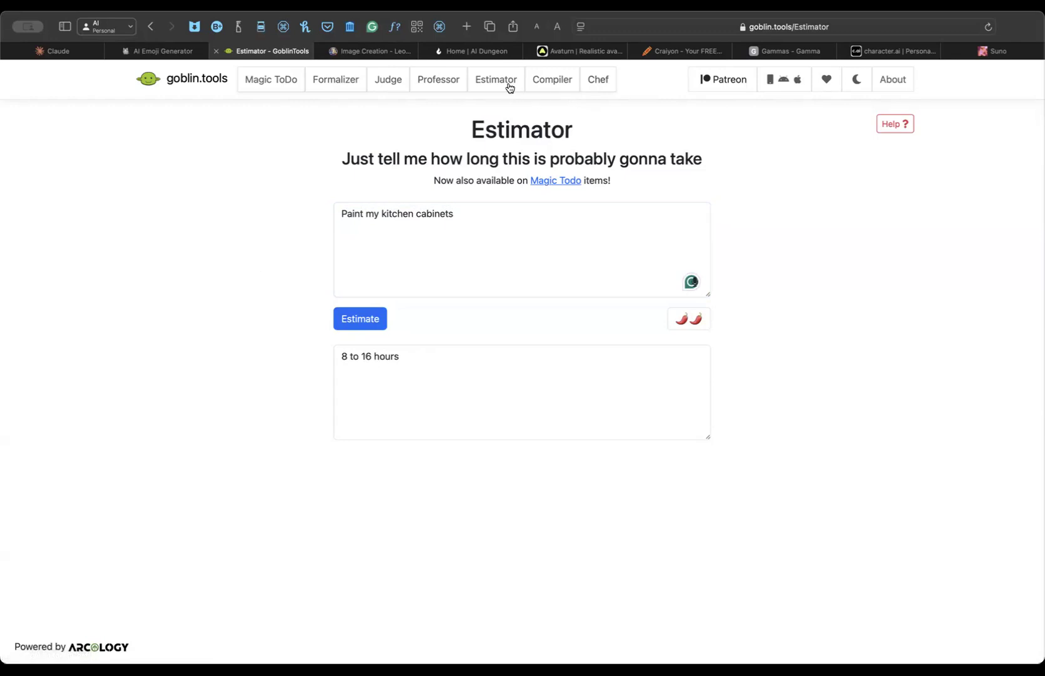
In the Compiler, enter "call bank", "mow lawn", "take a nap" and "Feed the cat" on separate lines and turn them into tasks.
left_click(542, 83)
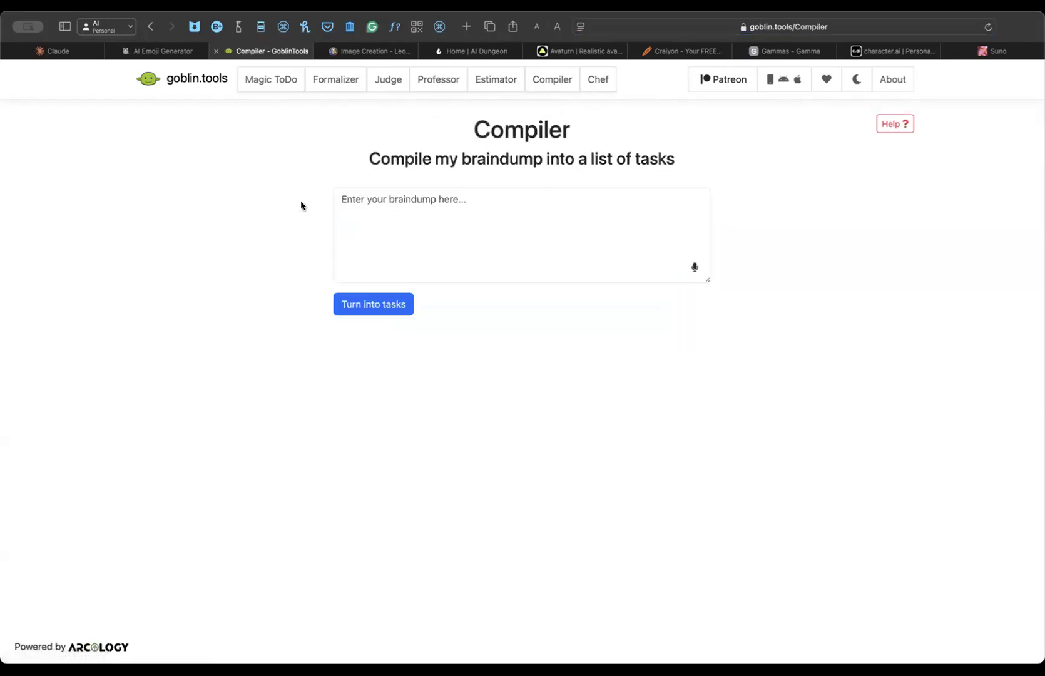
left_click(354, 197)
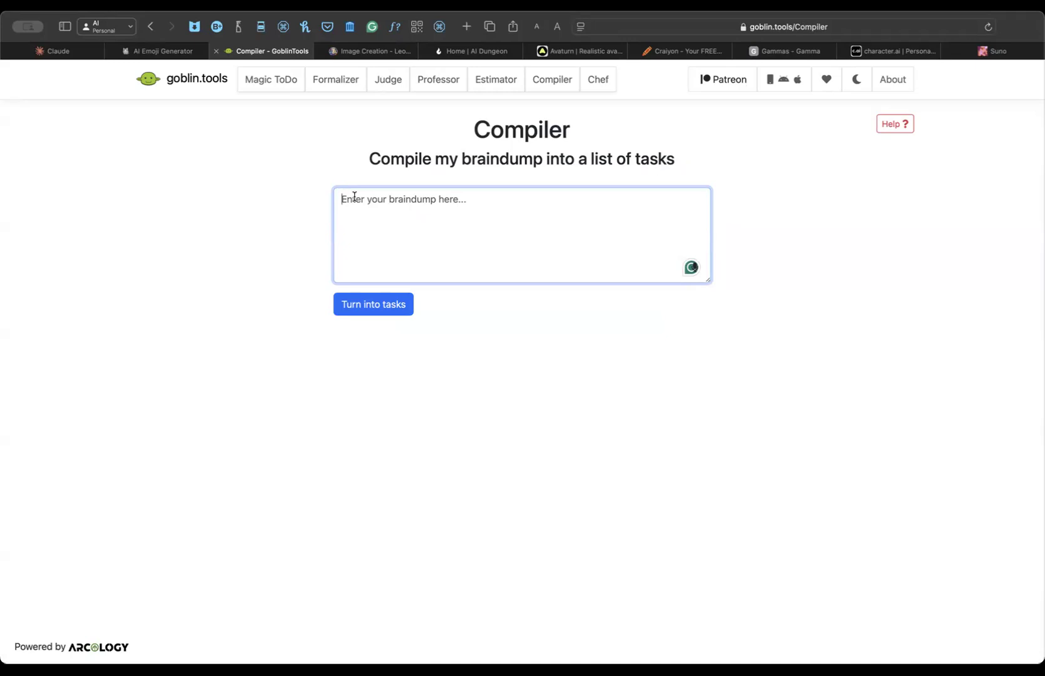
type("call bank")
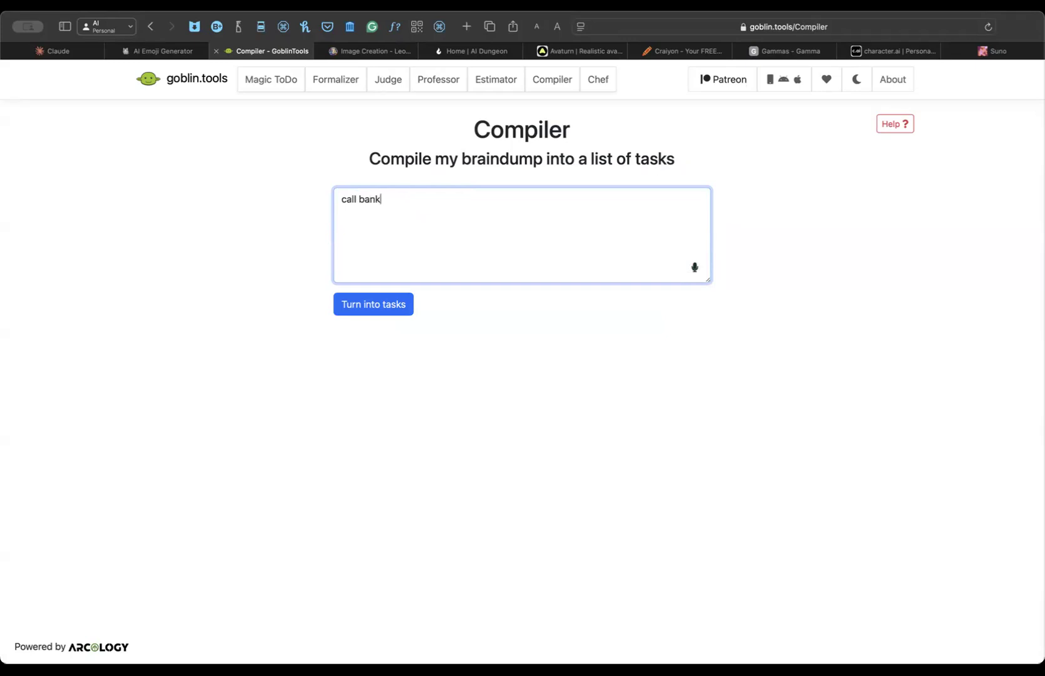
key("Return")
type("mow lawn")
key("Return")
type("take a nap")
key("Return")
type("Feed the cat")
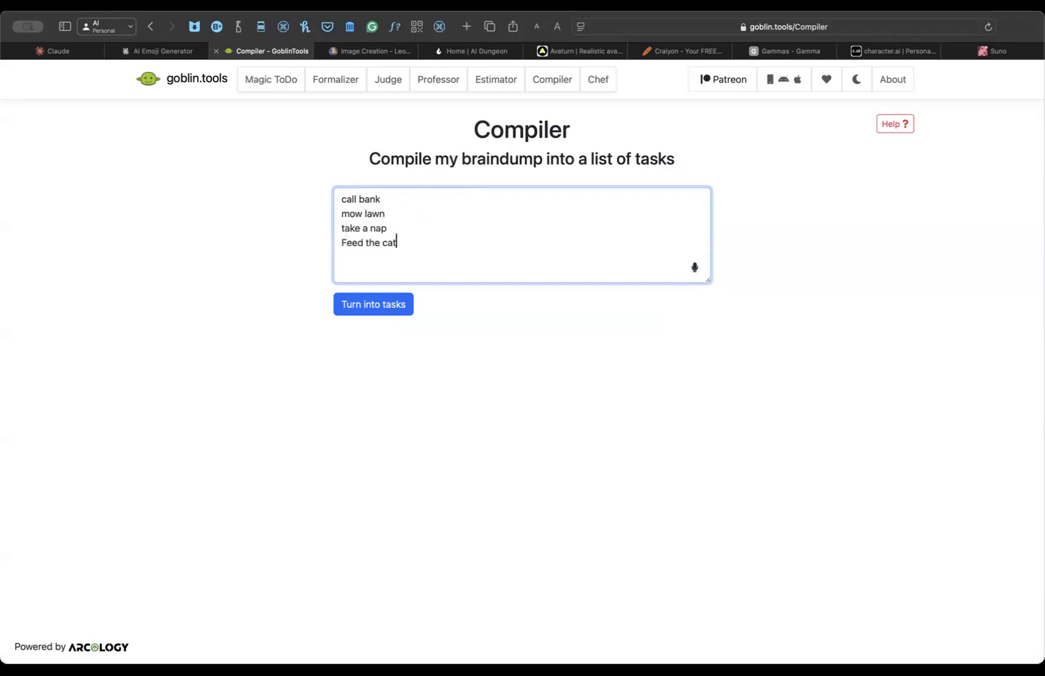
left_click(387, 307)
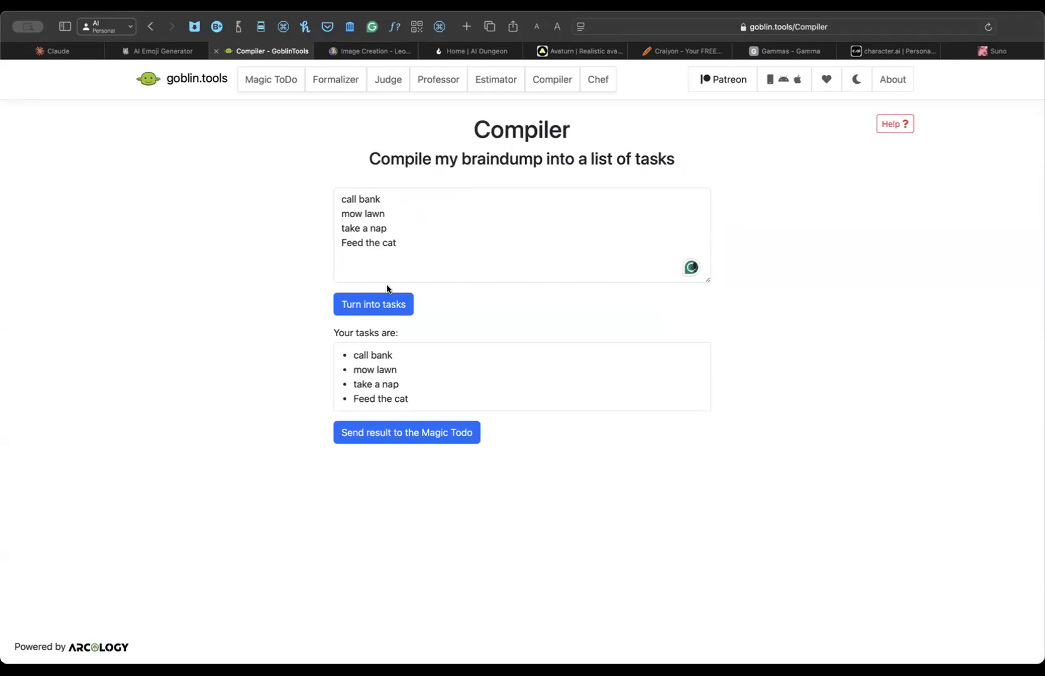
Replace the braindump's first two lines with "I need to check on my finances and make sure I'm not broke" and "My grass is looking dead".
left_click(398, 206)
triple_click(373, 199)
key("BackSpace")
type("I need to ")
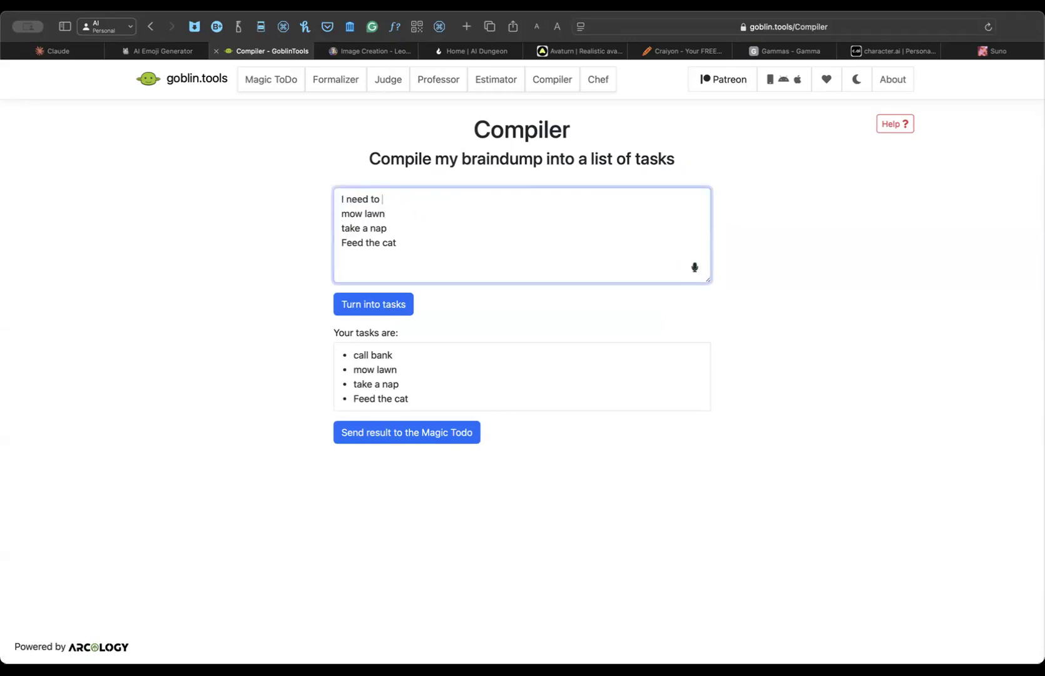
type("check on my finance")
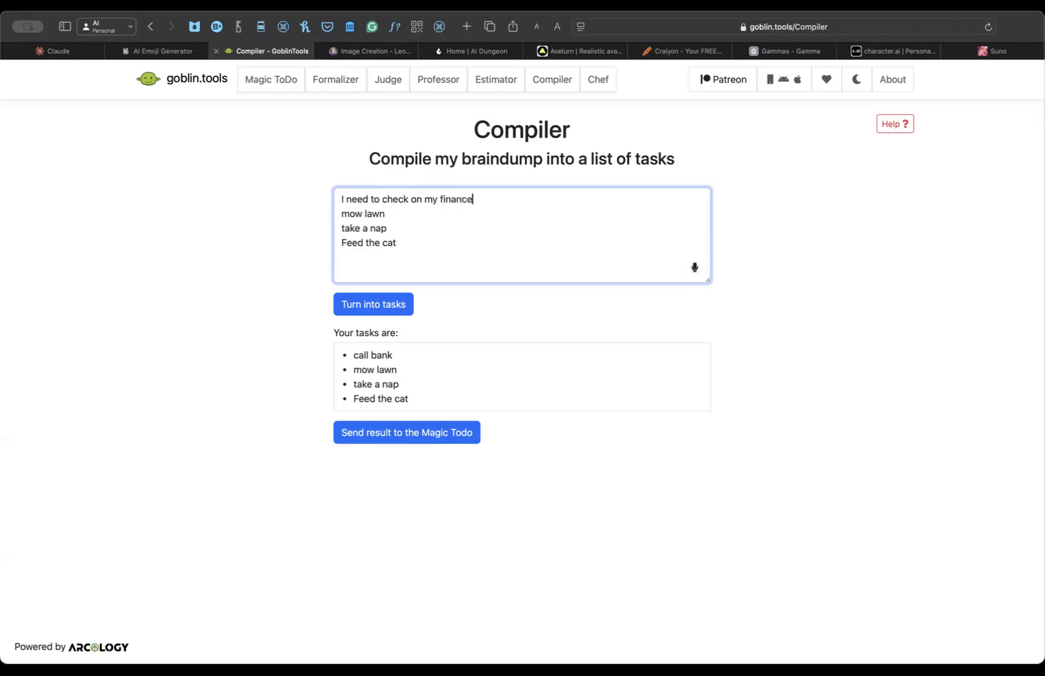
type("s and make sure I'm not broke")
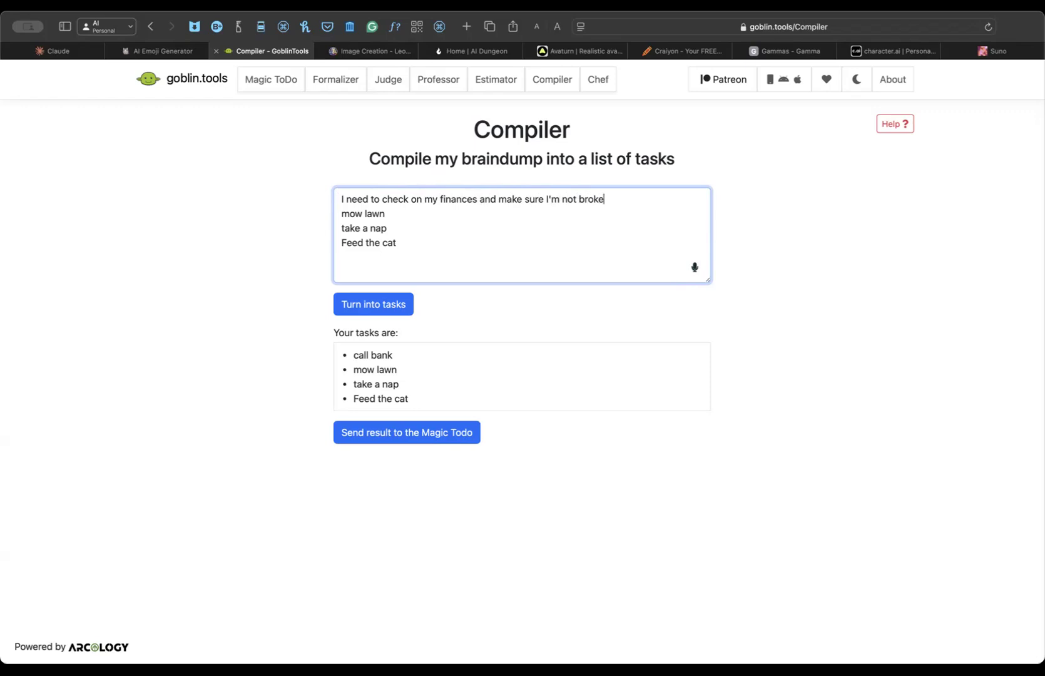
left_click_drag(404, 213, 321, 211)
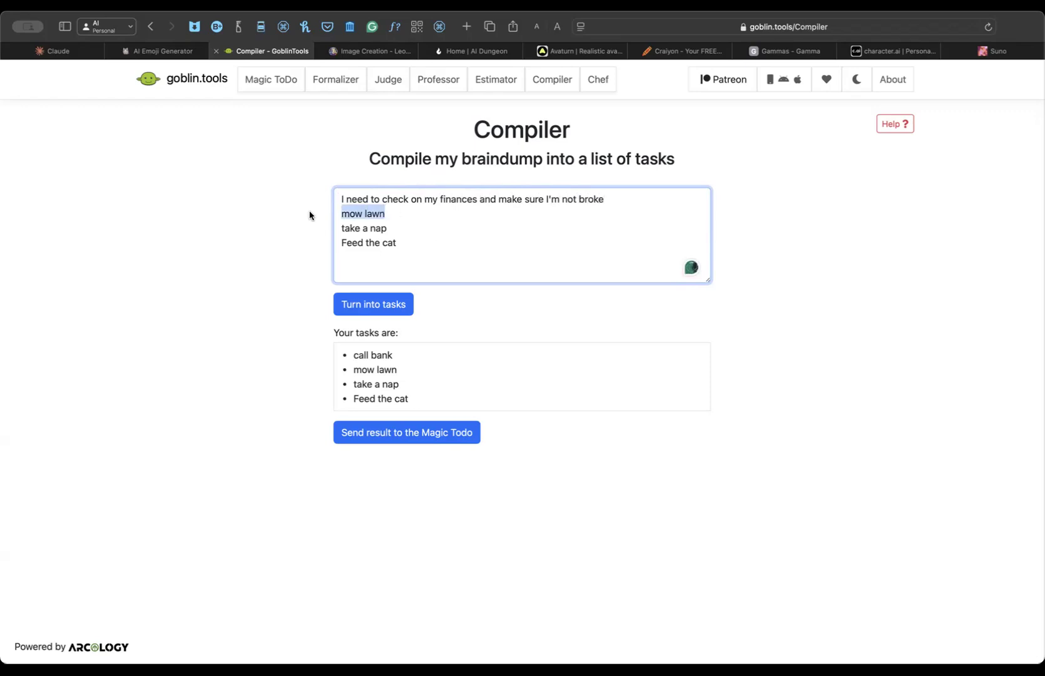
type("My grass ")
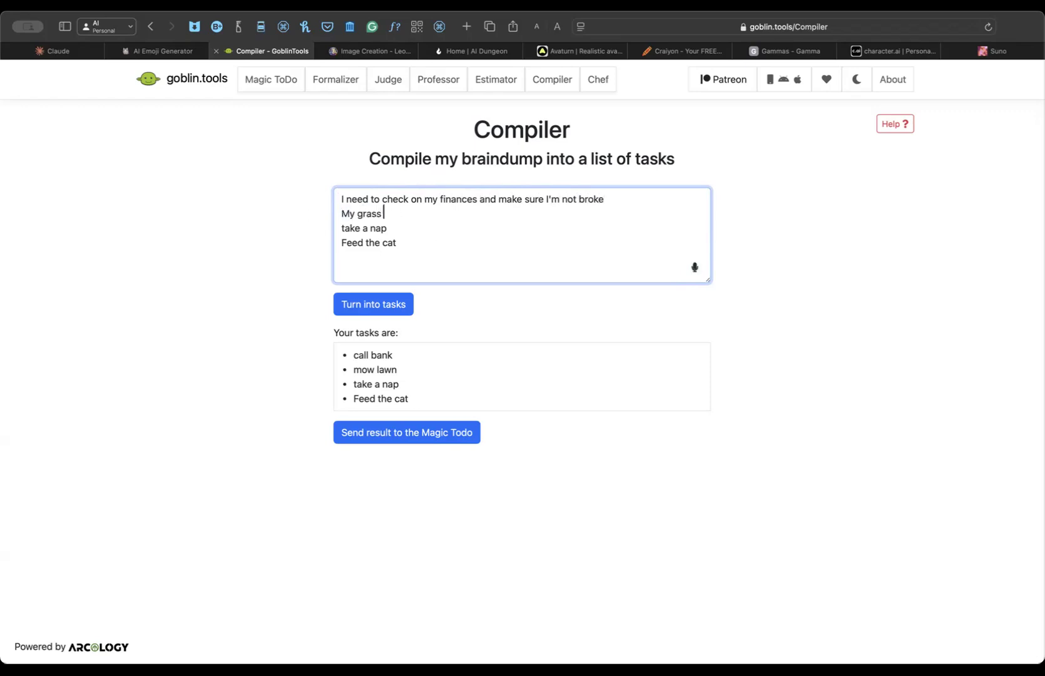
type("is looking dead")
Replace the last two braindump lines with "I'm really feeling tired" and "My cat is annoying me", and turn the braindump into tasks.
left_click_drag(401, 228, 329, 229)
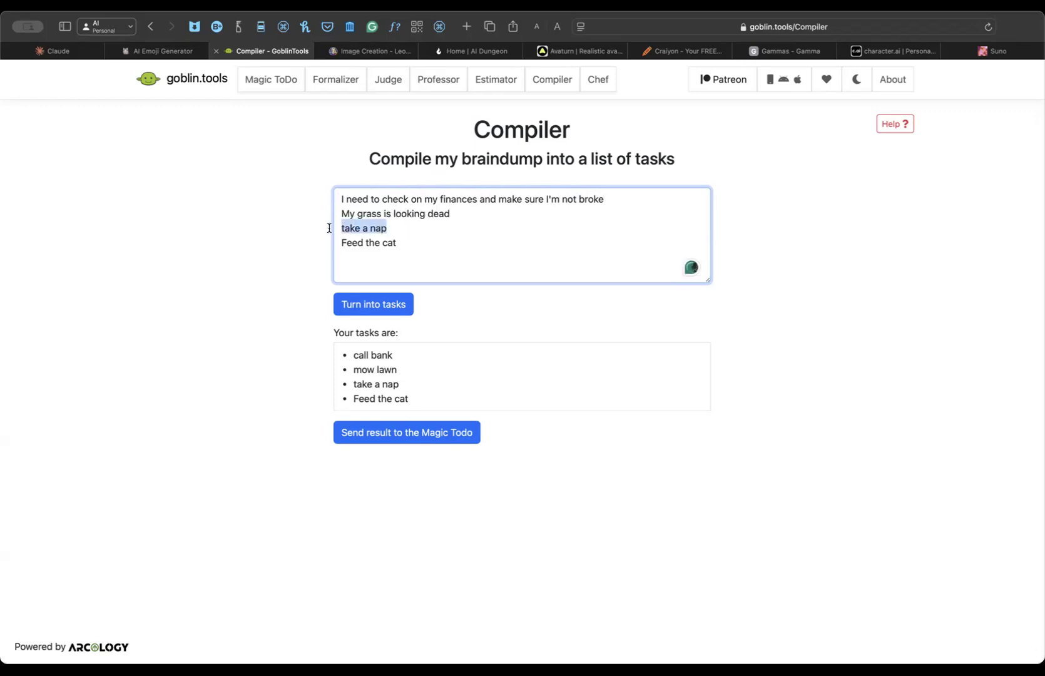
type("I'm")
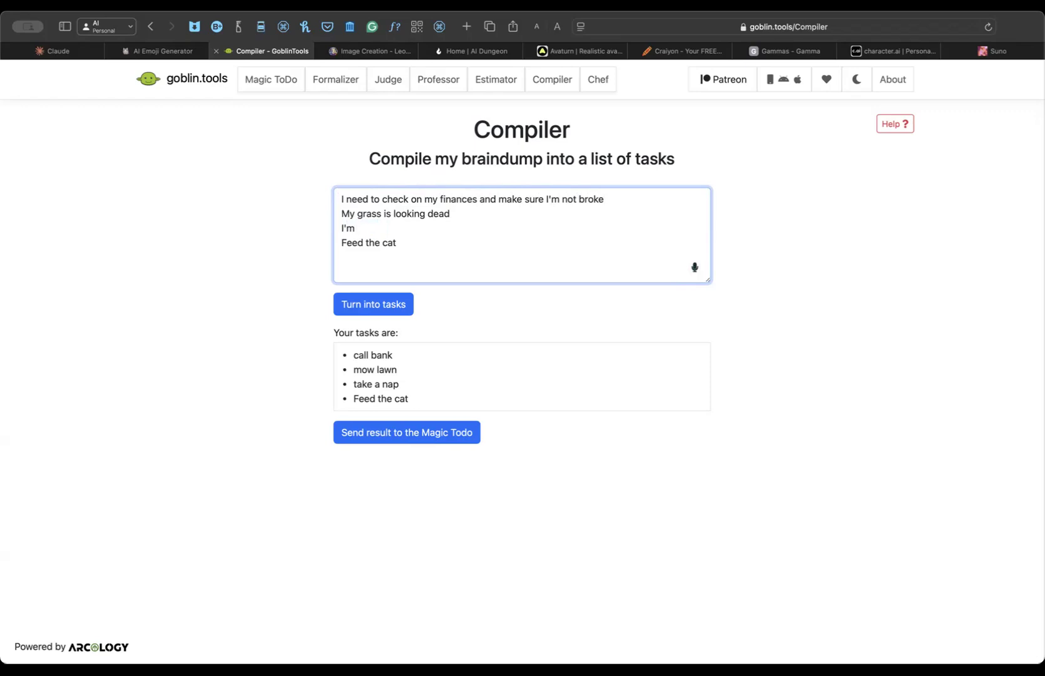
type(" really feeling tired")
left_click_drag(408, 243, 330, 241)
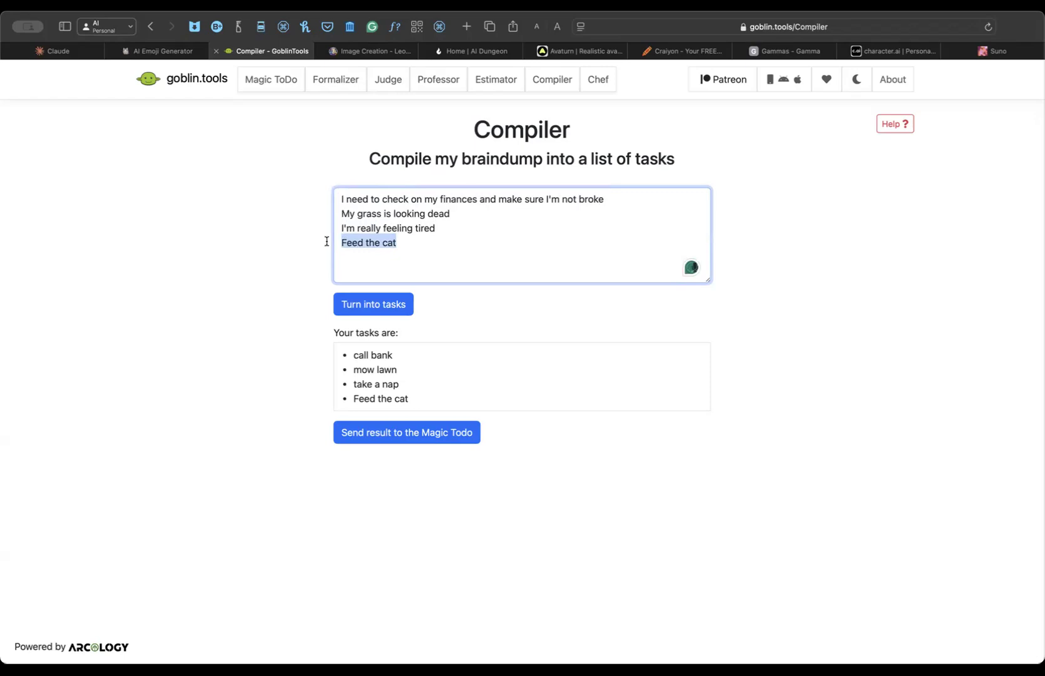
type("My cat is annoying me")
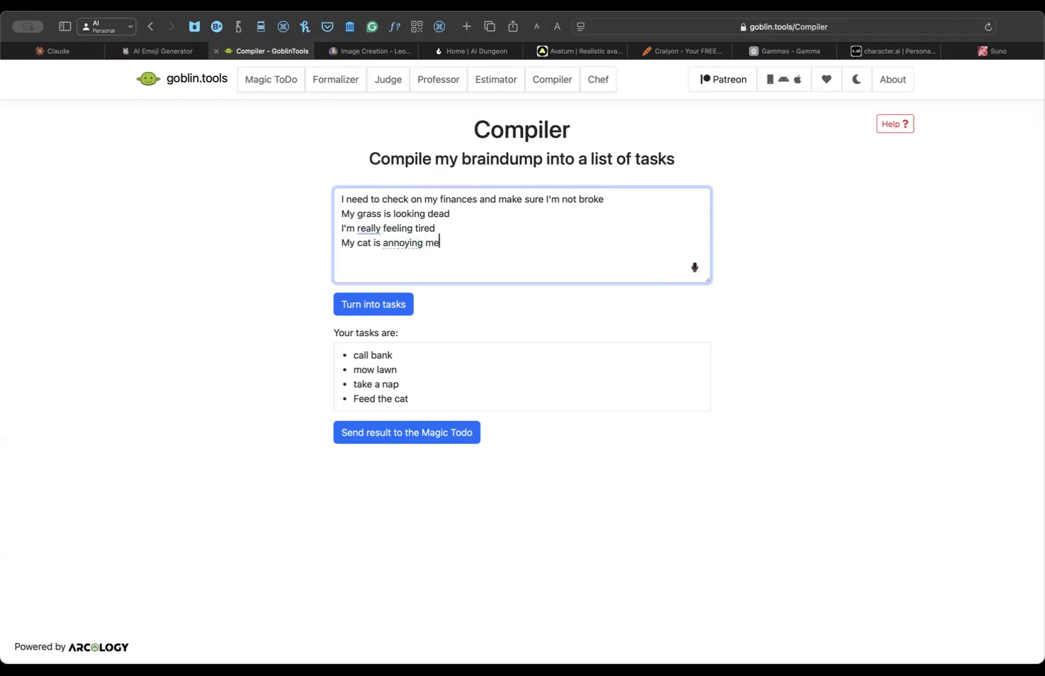
left_click(359, 311)
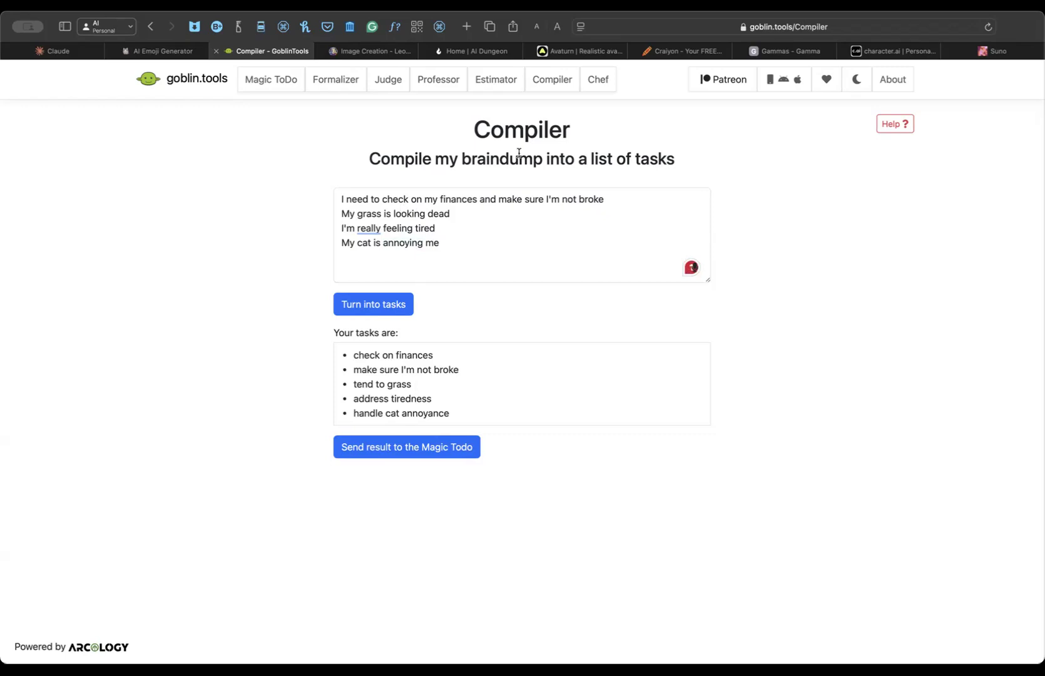
In the Chef, list Pear, tomatoes, Wine, Asparagus and Mayonaise as ingredients on separate lines and request a recipe suggestion.
left_click(598, 87)
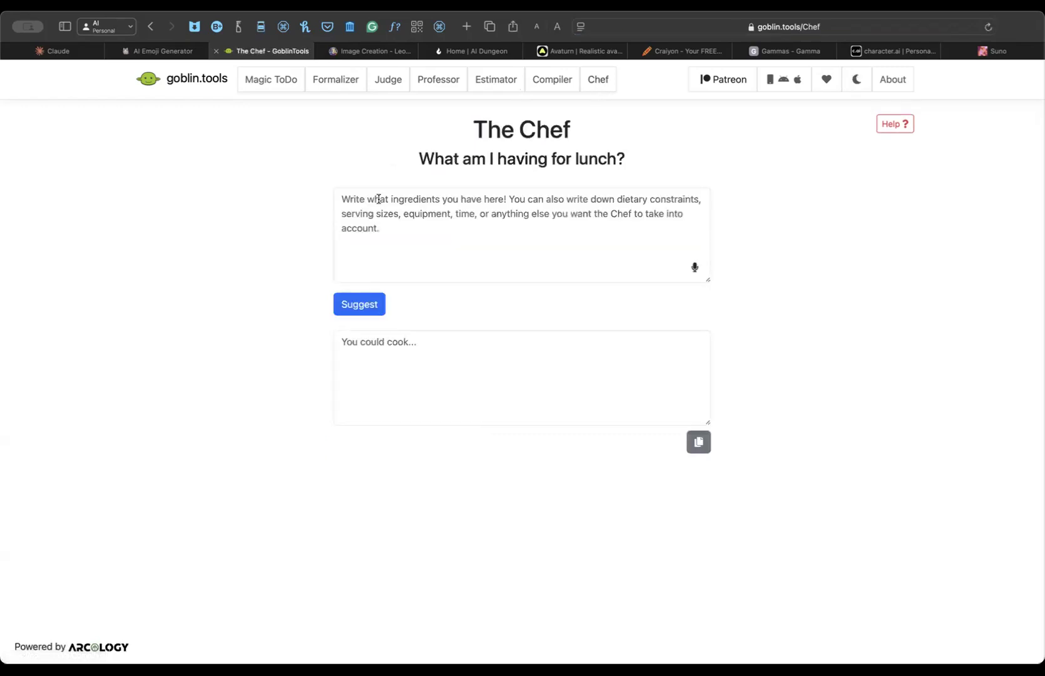
left_click(367, 210)
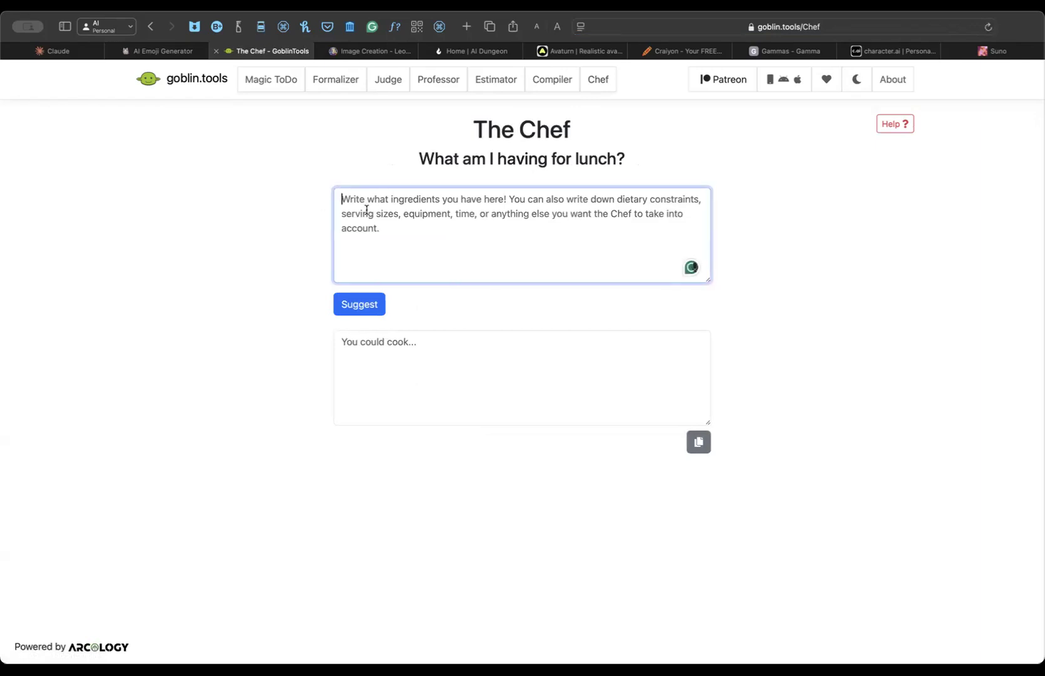
type("Pear")
key("Return")
type("tomatoes")
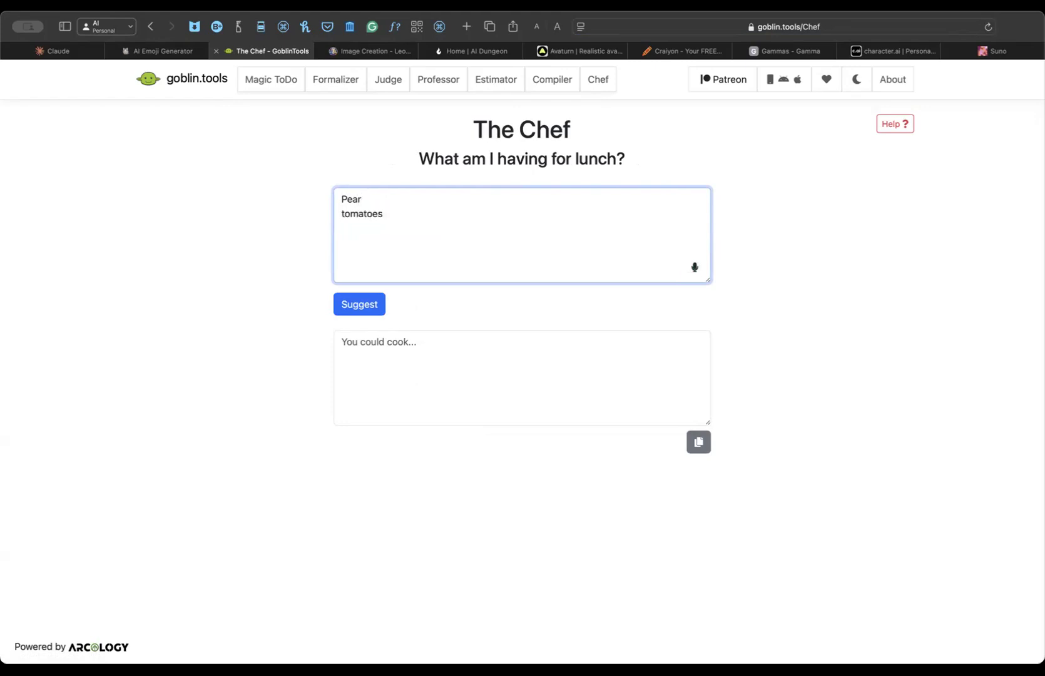
key("Return")
type("Wine")
key("Return")
type("Asparagus")
key("Return")
type("Mayonaise")
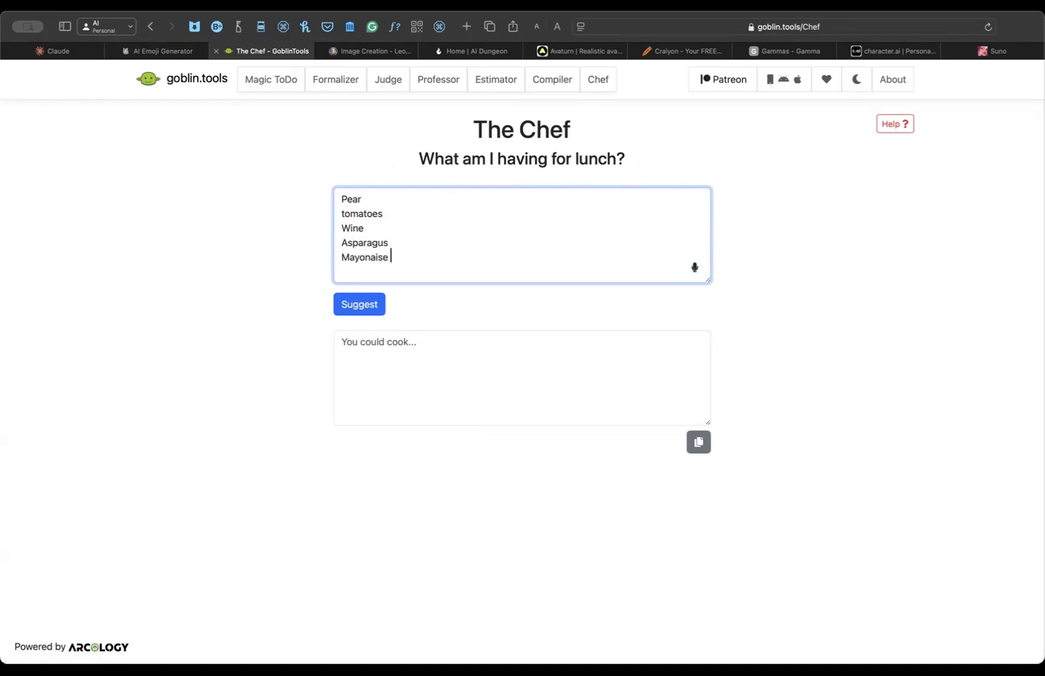
left_click(369, 306)
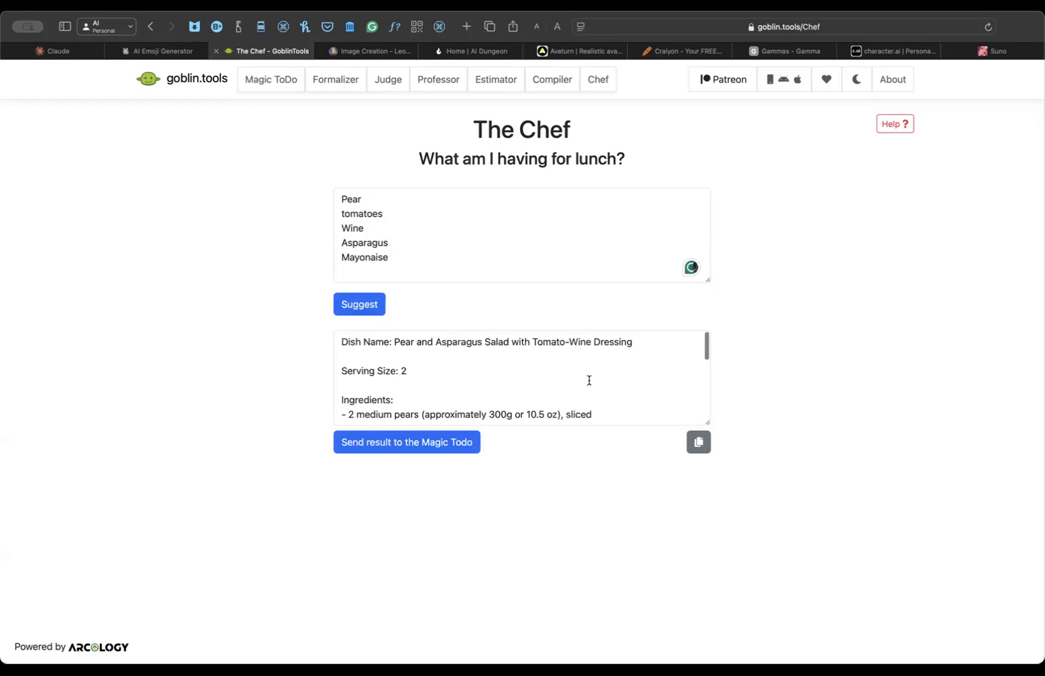
Read through the suggested recipe and enlarge its result box to show more of the text.
scroll(589, 380, "down", 4)
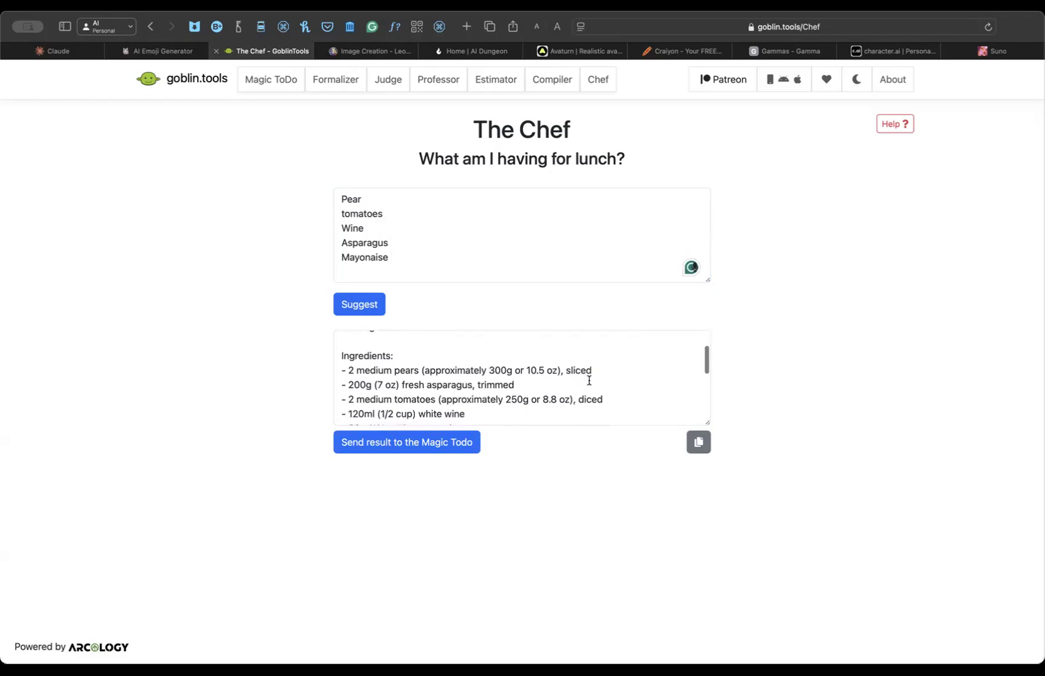
scroll(589, 380, "down", 3)
scroll(589, 380, "up", 3)
scroll(589, 380, "down", 5)
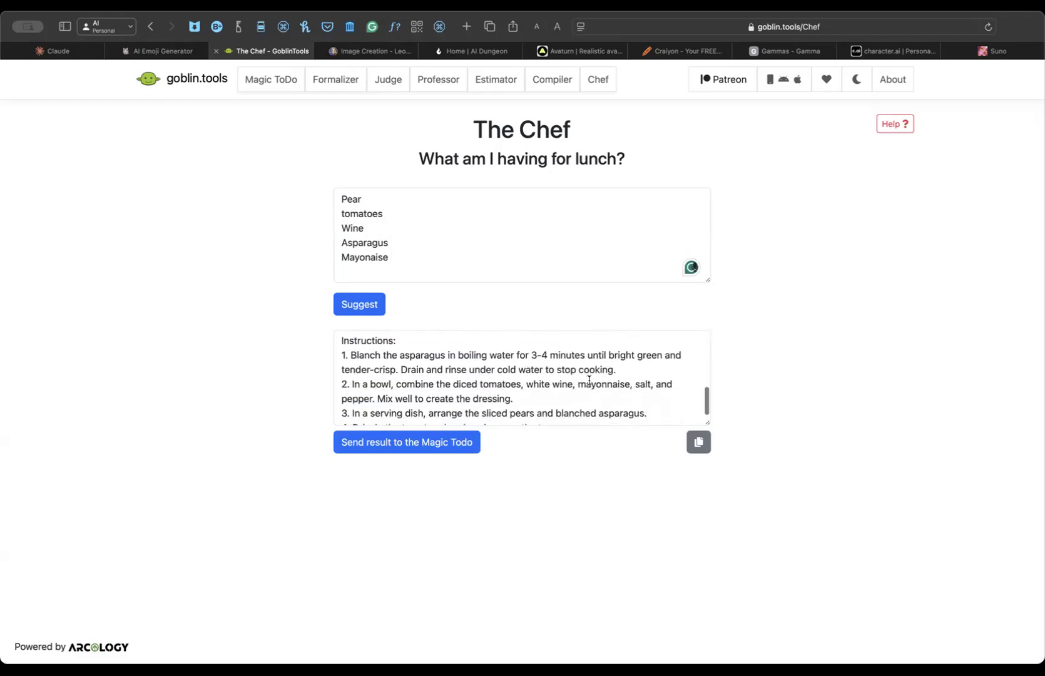
scroll(589, 379, "down", 1)
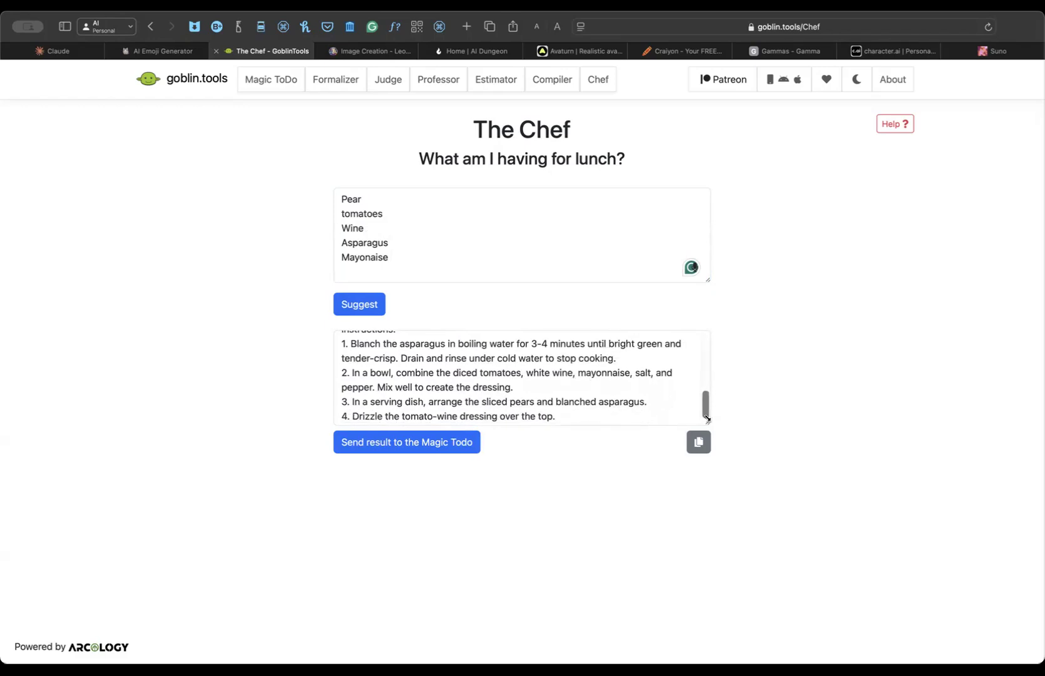
left_click_drag(707, 424, 811, 568)
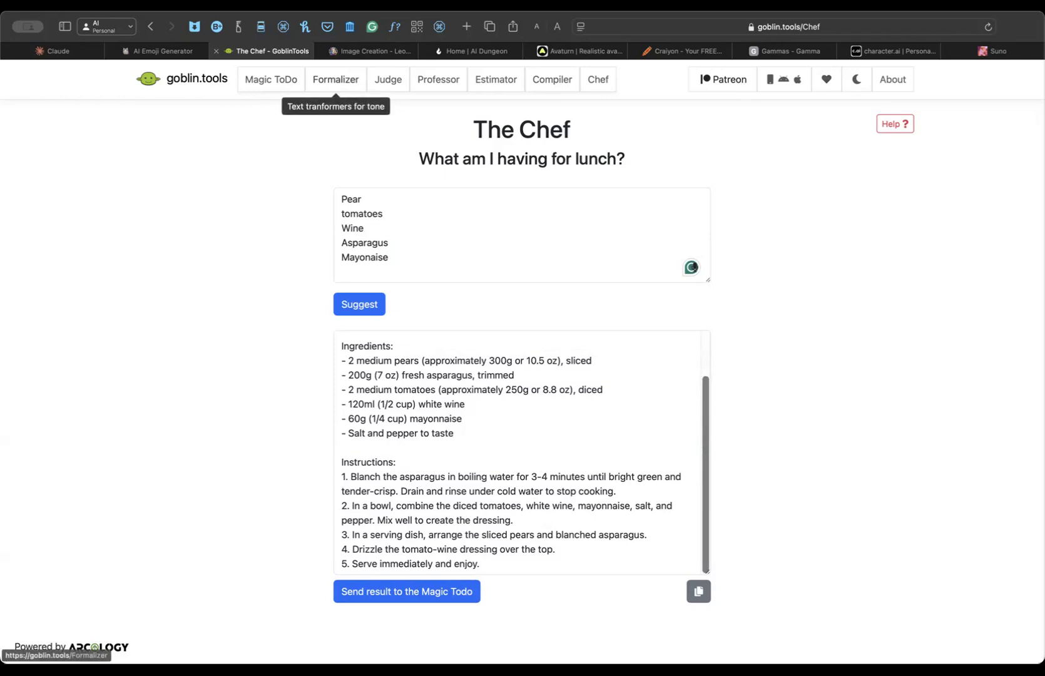
Add "Cat" to the end of the ingredient list, request a new recipe suggestion and read through it.
left_click(393, 253)
key("Return")
type("Cat")
left_click(376, 305)
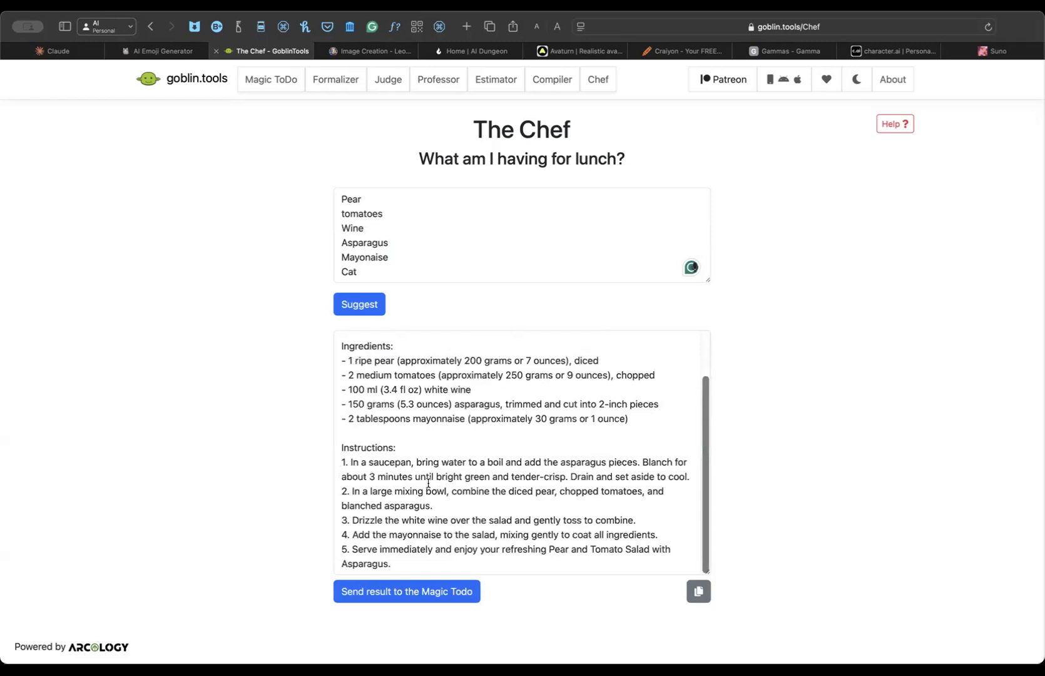
scroll(391, 483, "up", 3)
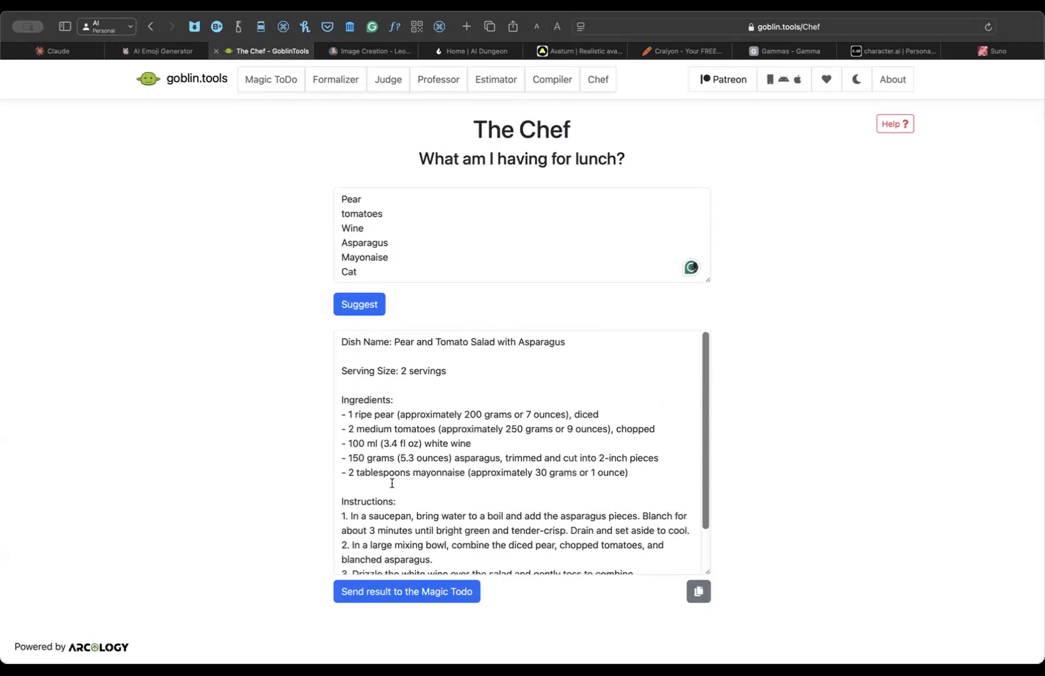
scroll(391, 483, "down", 2)
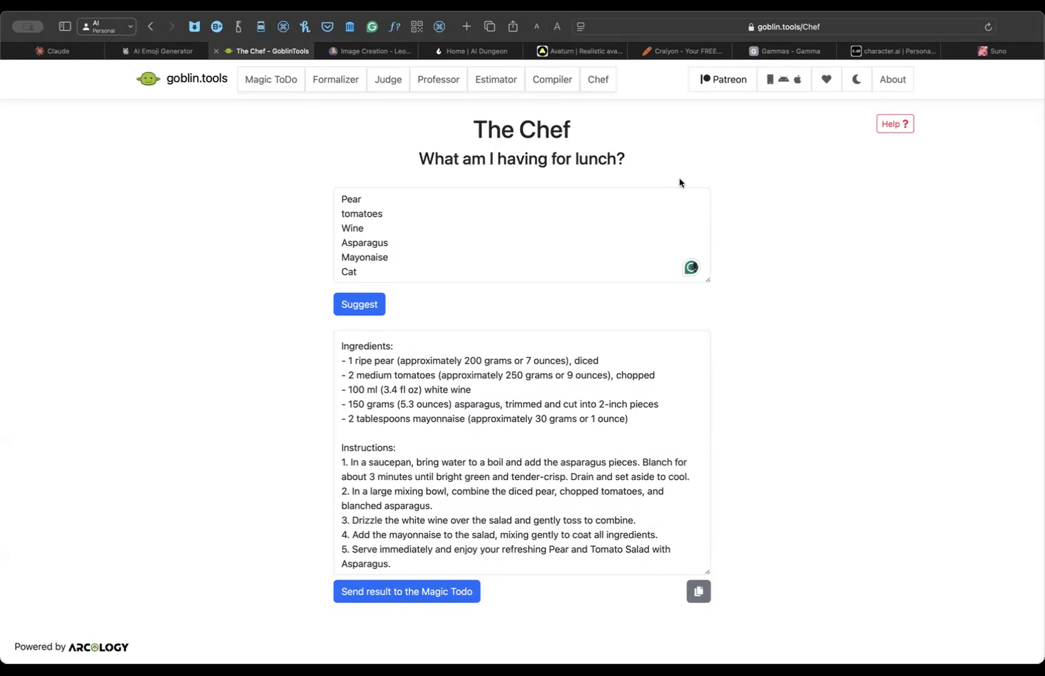
Switch to Leonardo.Ai's Image Creation page and look over the dragon and race car images in the generation history.
left_click(177, 79)
left_click(384, 53)
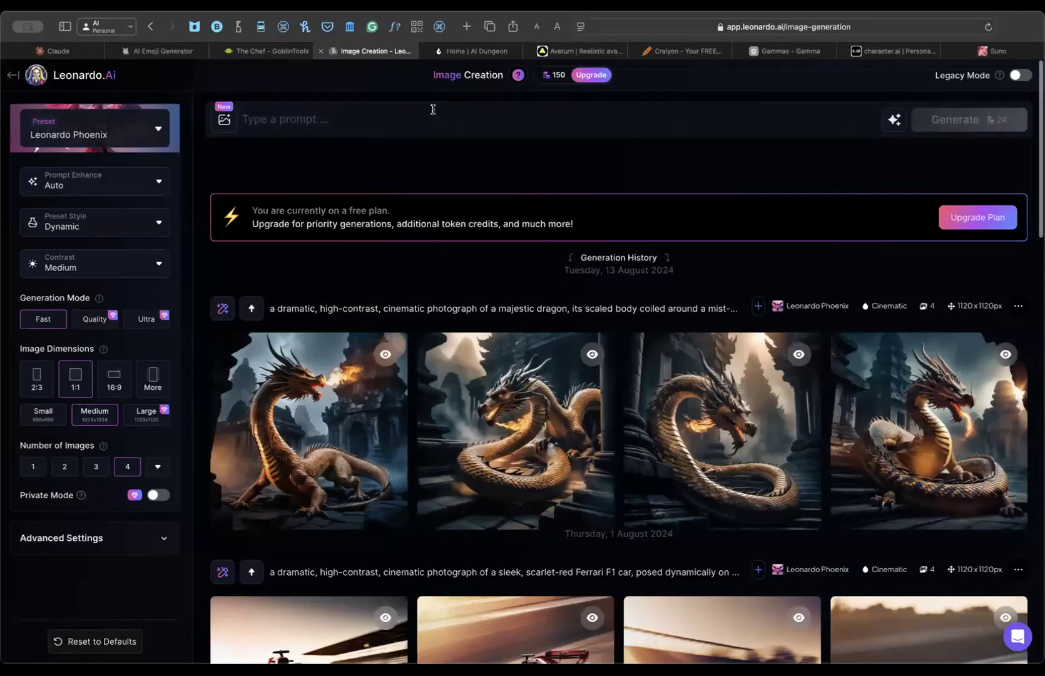
scroll(433, 110, "down", 2)
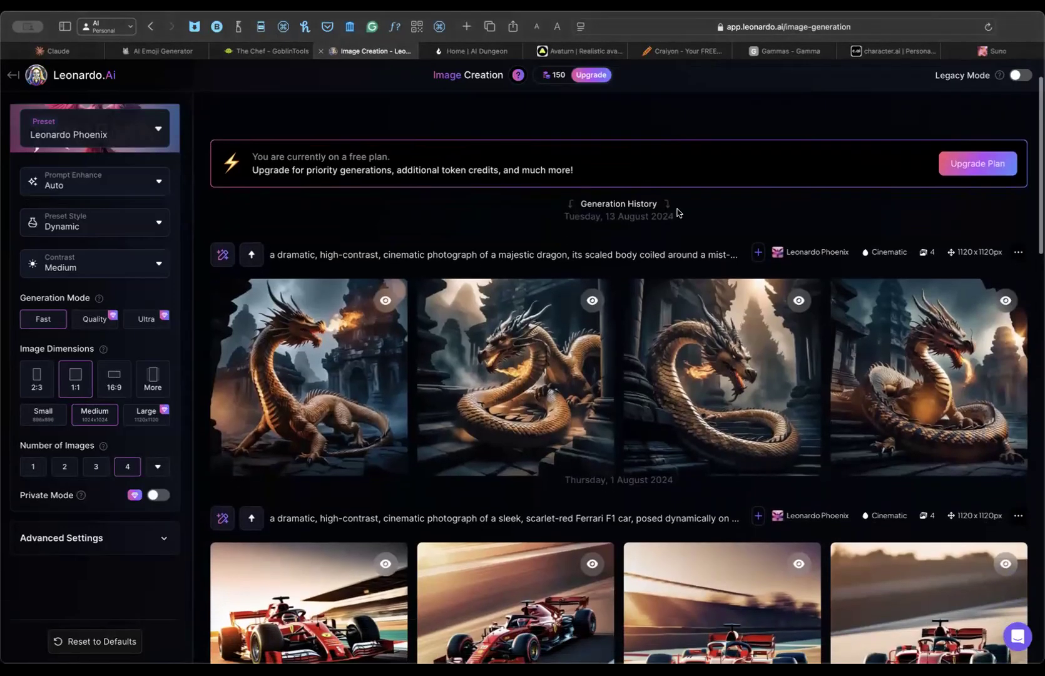
scroll(563, 204, "down", 3)
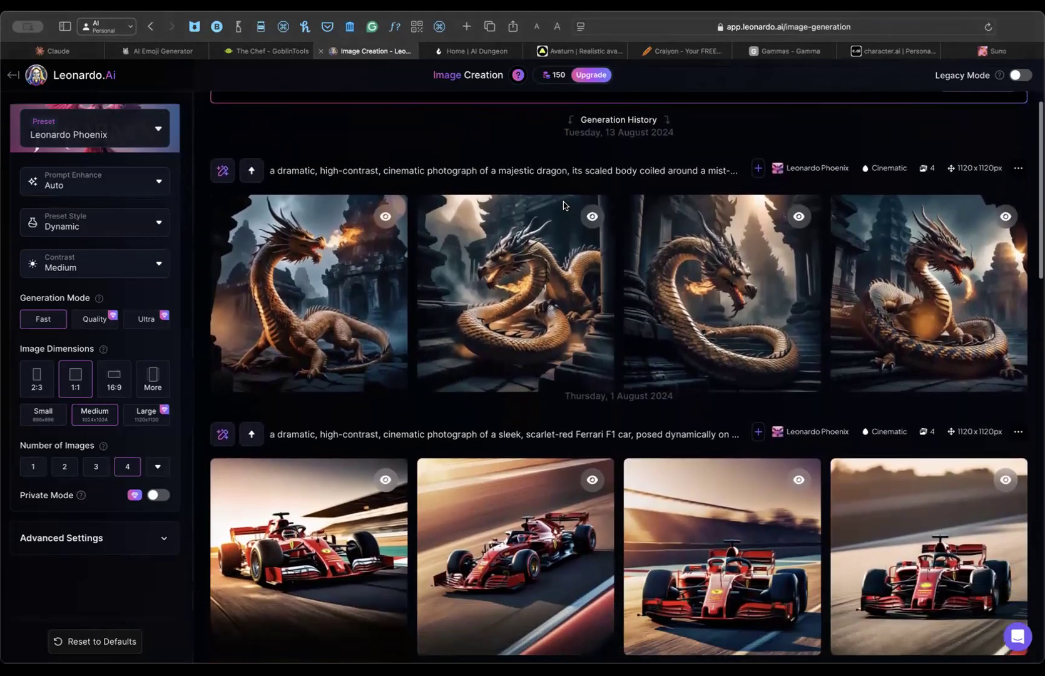
mouse_move(489, 527)
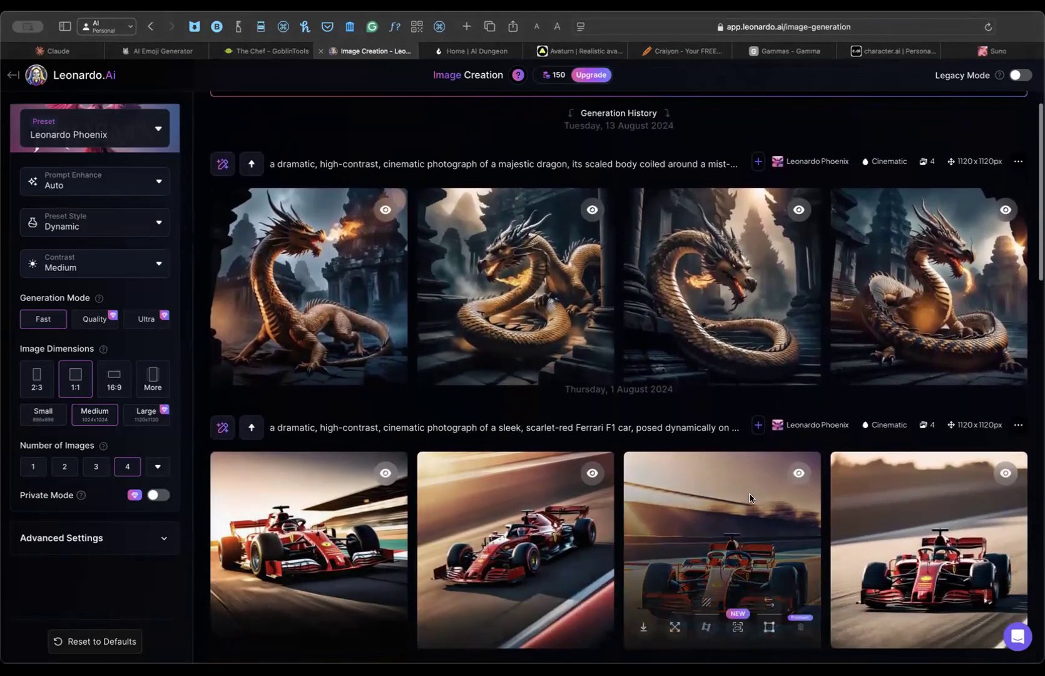
Look through the contrast levels, preset styles and platform presets available for image generation.
scroll(788, 362, "down", 1)
scroll(789, 362, "down", 1)
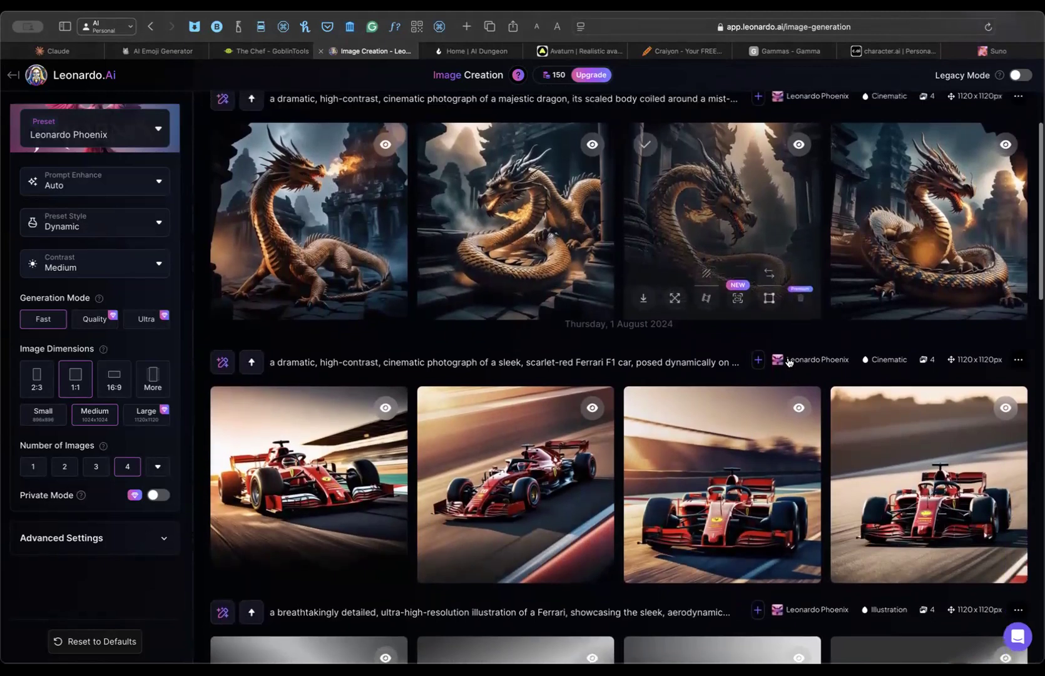
mouse_move(763, 459)
scroll(762, 460, "up", 7)
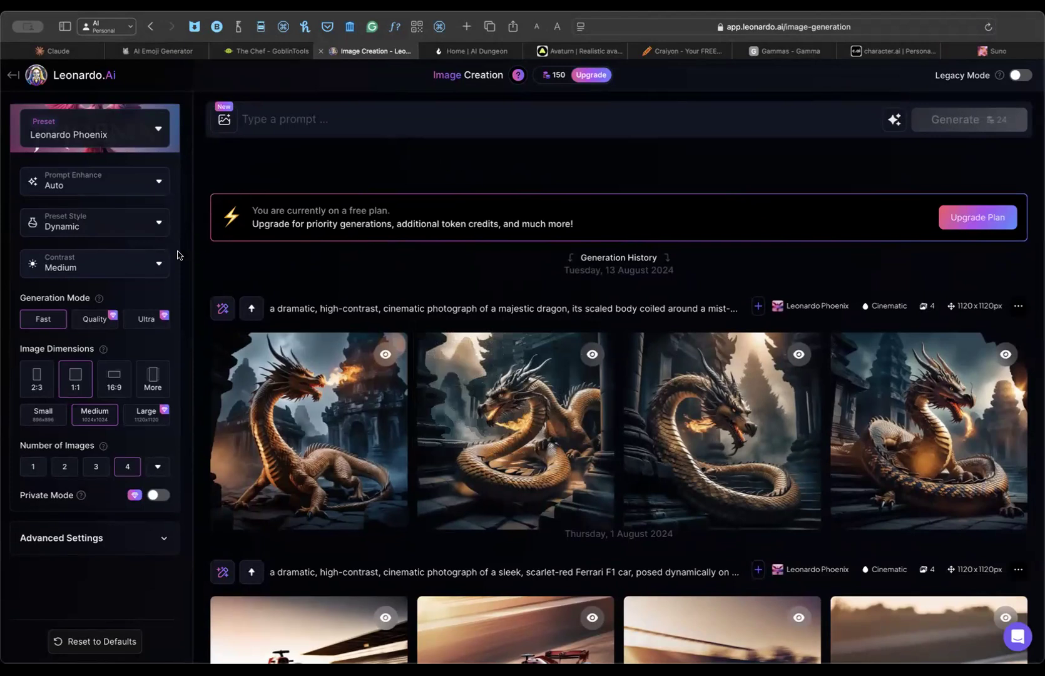
left_click(160, 266)
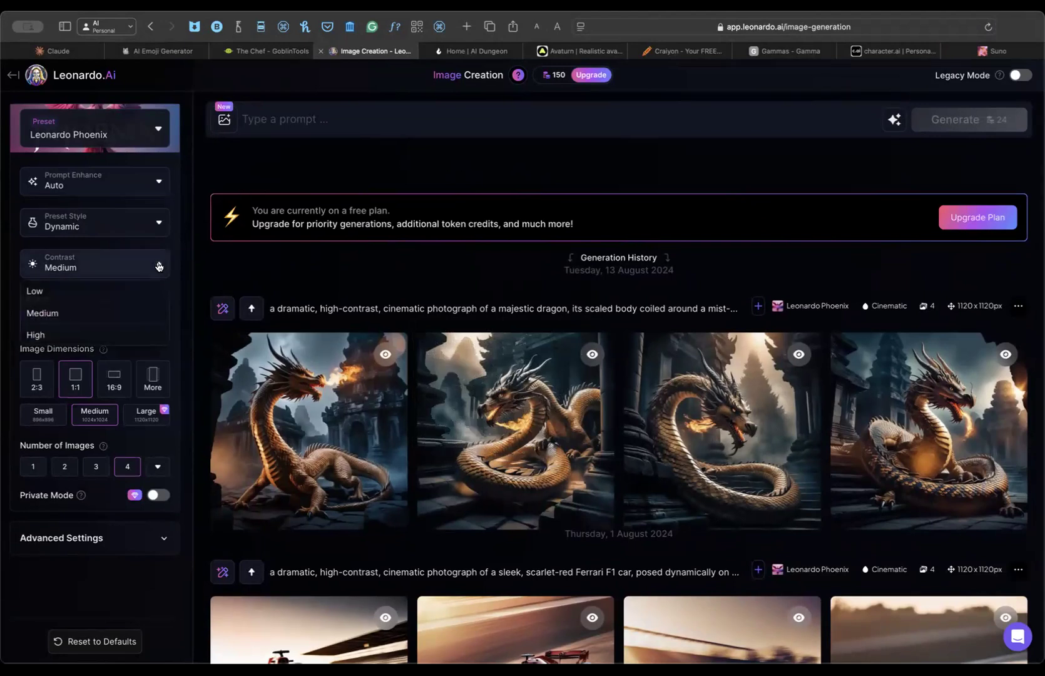
left_click(159, 266)
left_click(160, 227)
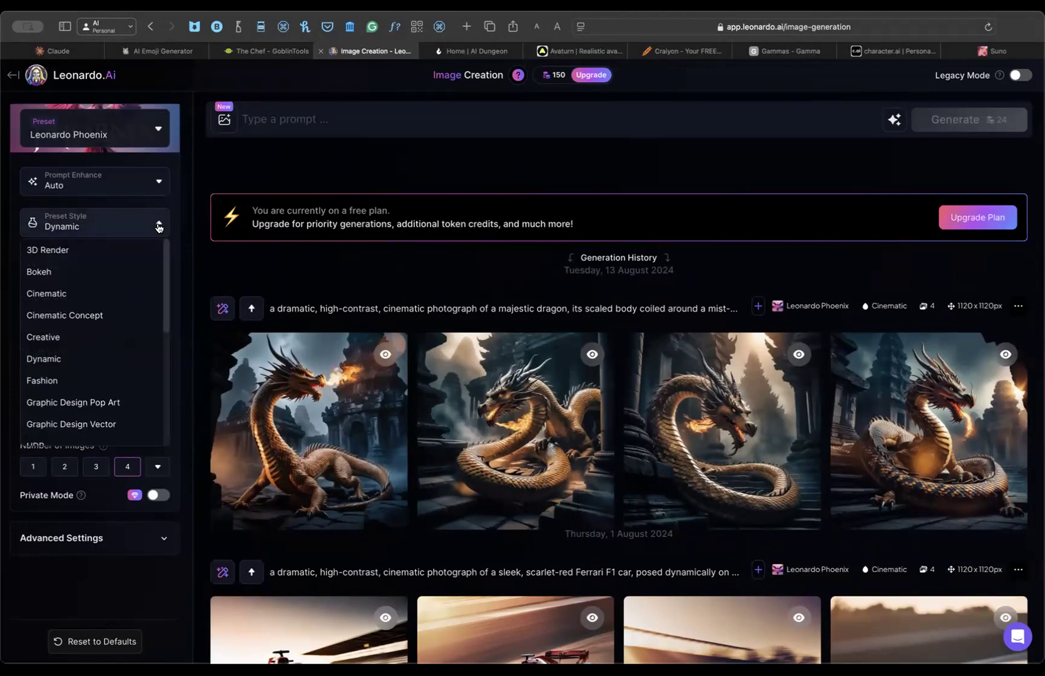
scroll(86, 302, "down", 1)
scroll(87, 302, "down", 5)
scroll(86, 302, "up", 8)
left_click(207, 169)
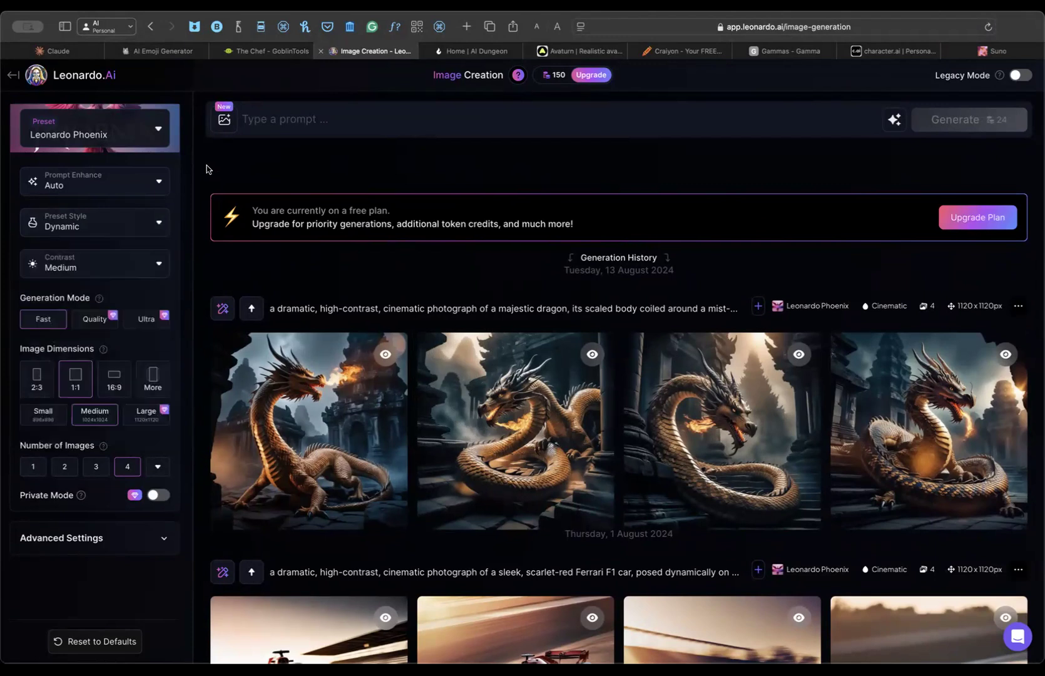
left_click(161, 132)
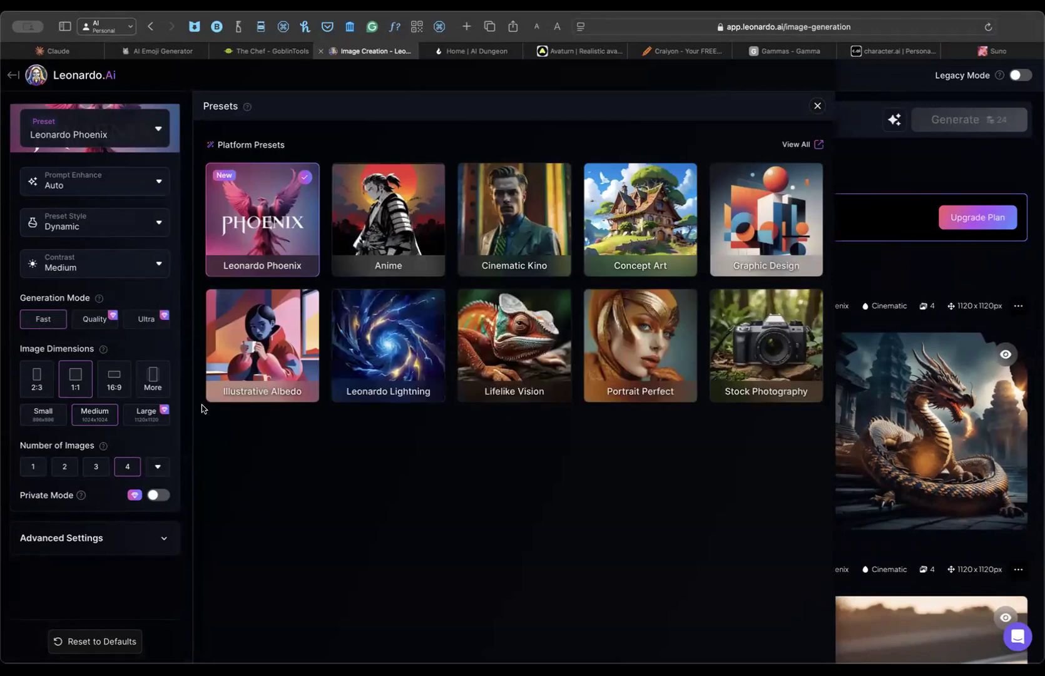
left_click(161, 133)
Try to generate images from the prompt "Cat with a machine gun" and dismiss the resulting notice.
left_click(301, 113)
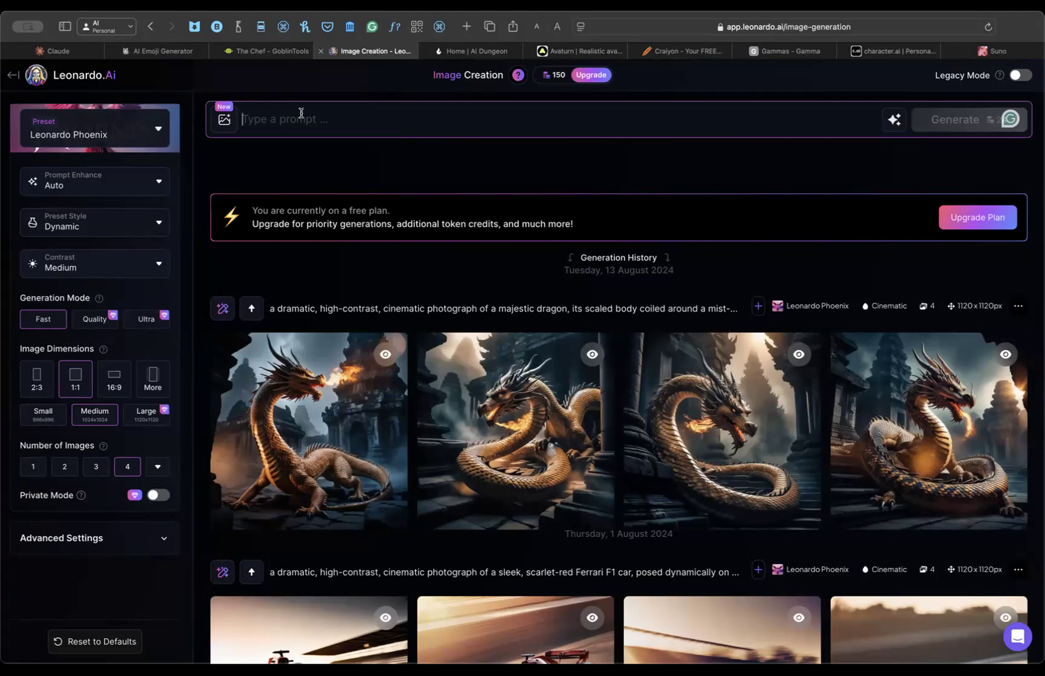
type("Cat with a machine gun")
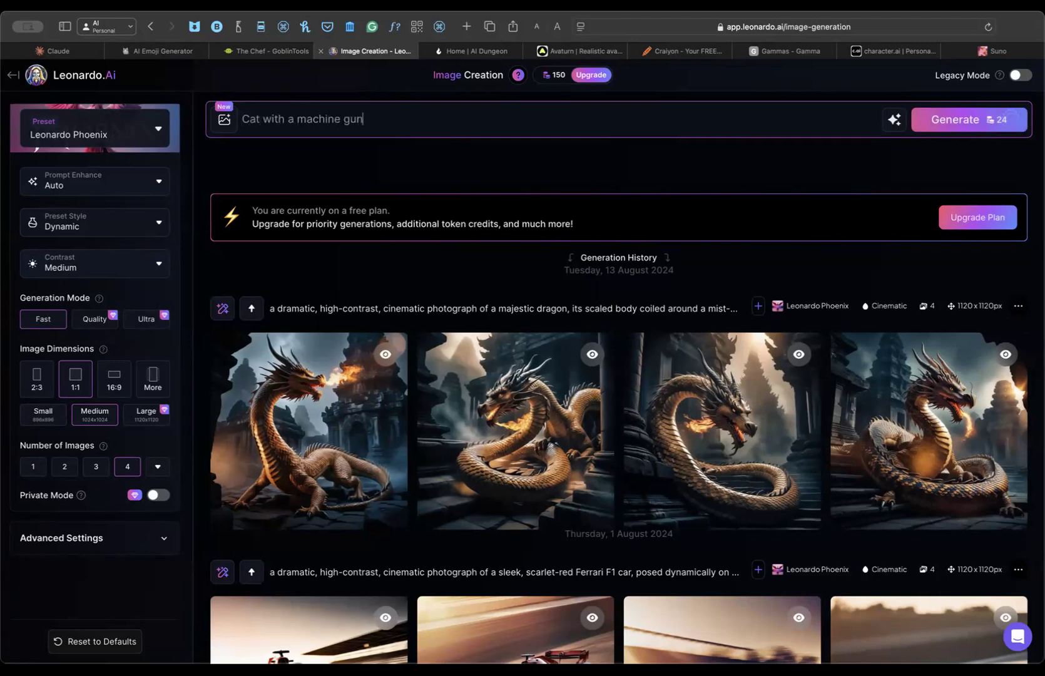
key("Return")
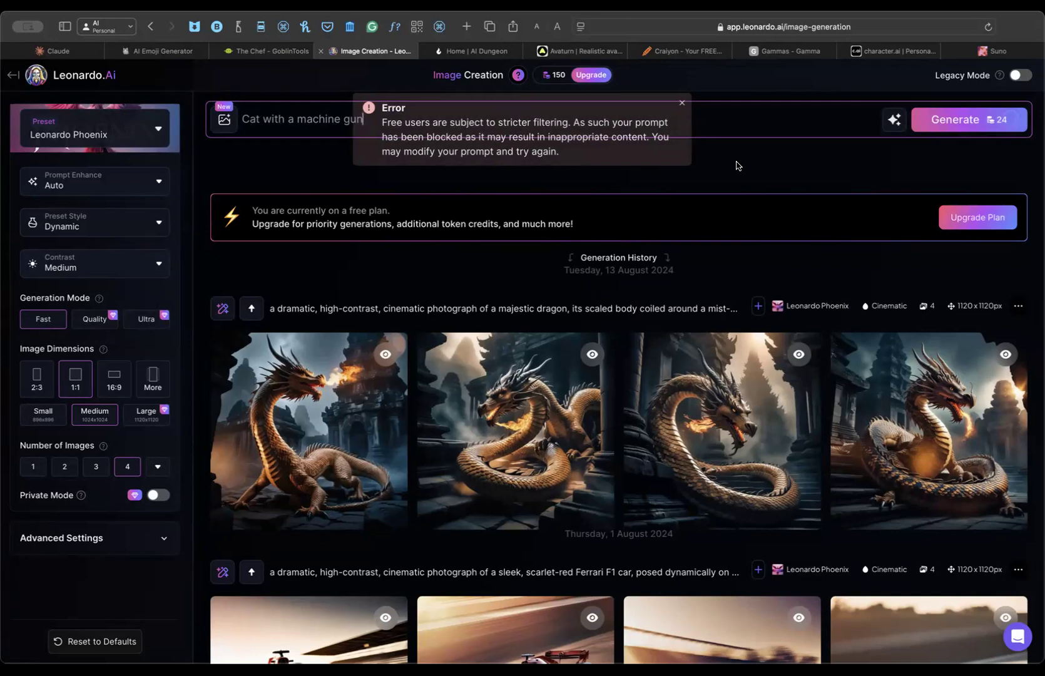
left_click(682, 103)
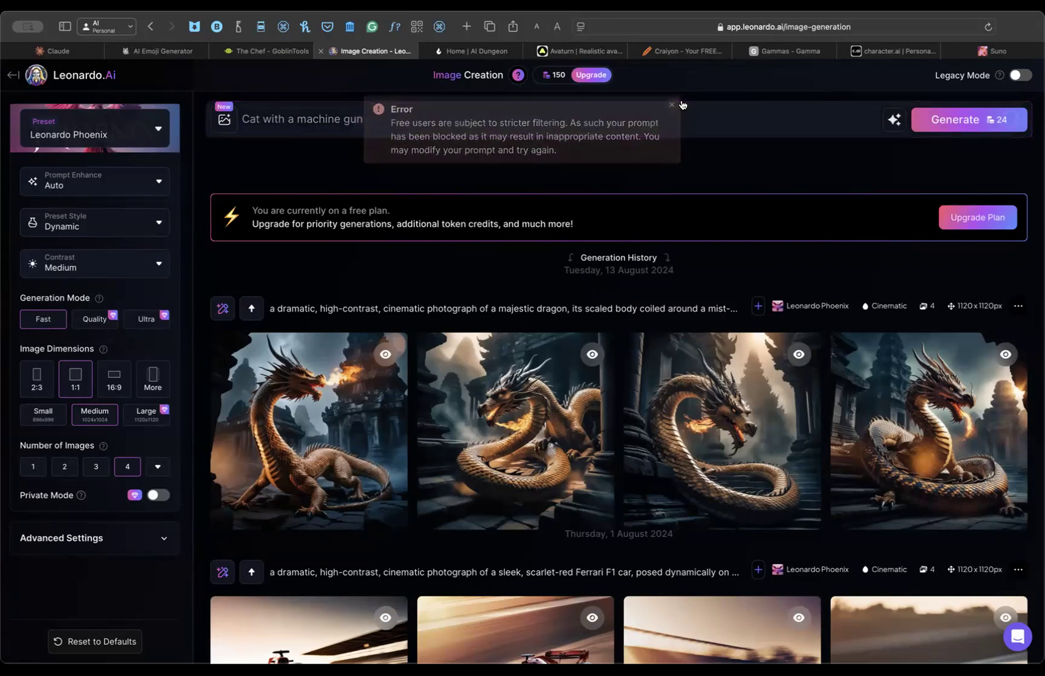
Replace the prompt with "Calico cat" and generate four images.
left_click(340, 119)
left_click_drag(364, 122, 262, 122)
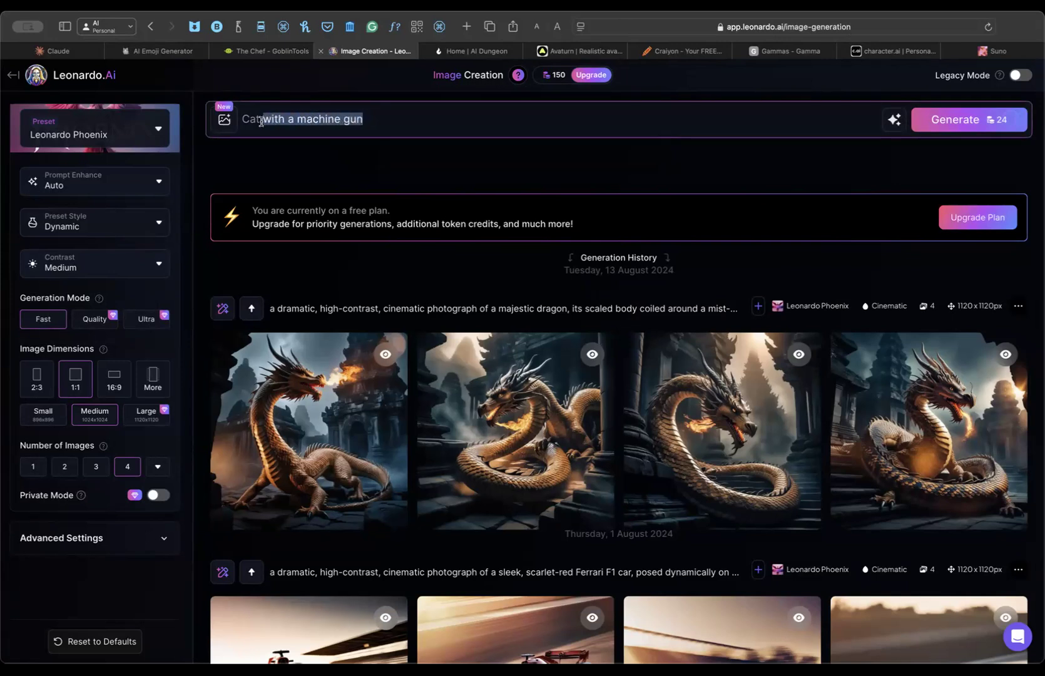
key("BackSpace")
key("BackSpace")
key("BackSpace")
key("BackSpace")
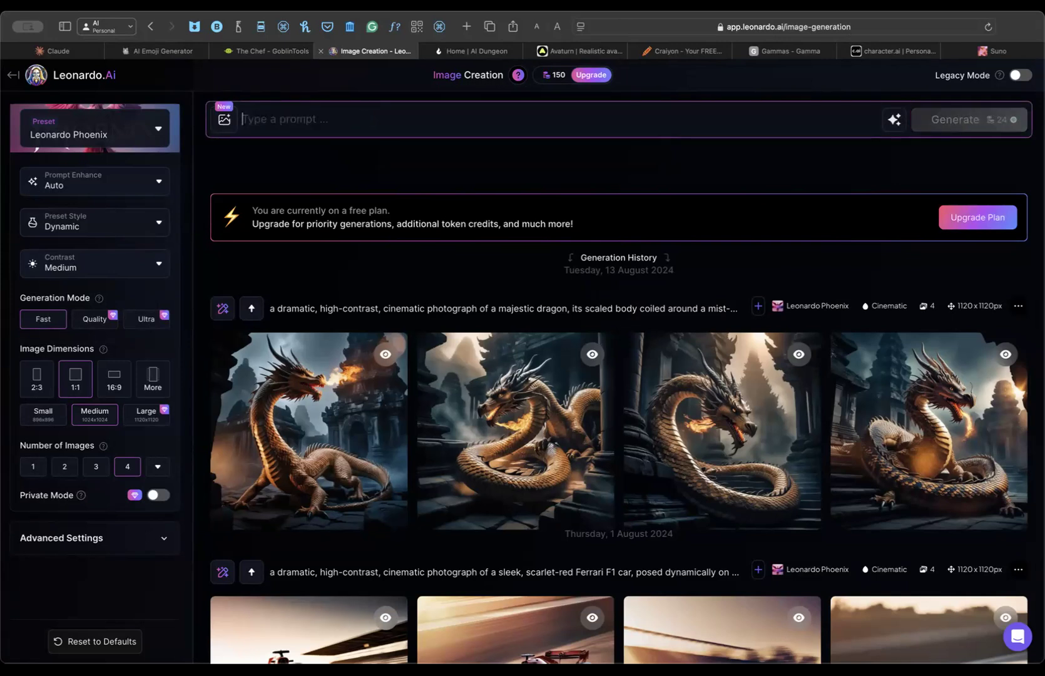
type("Calico")
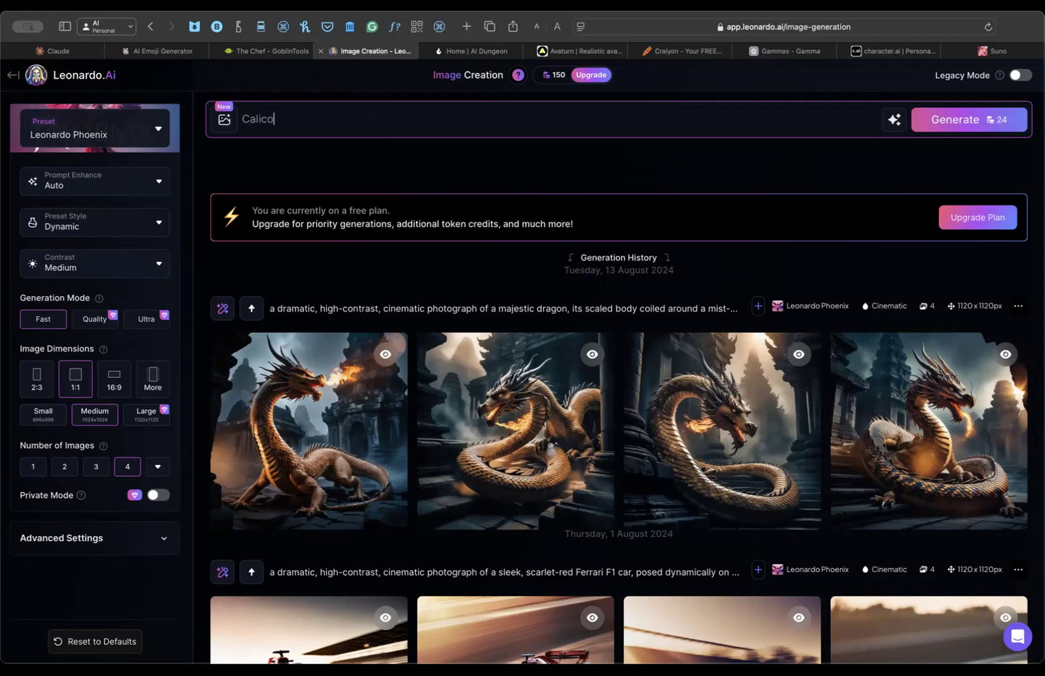
type(" cat")
left_click(943, 114)
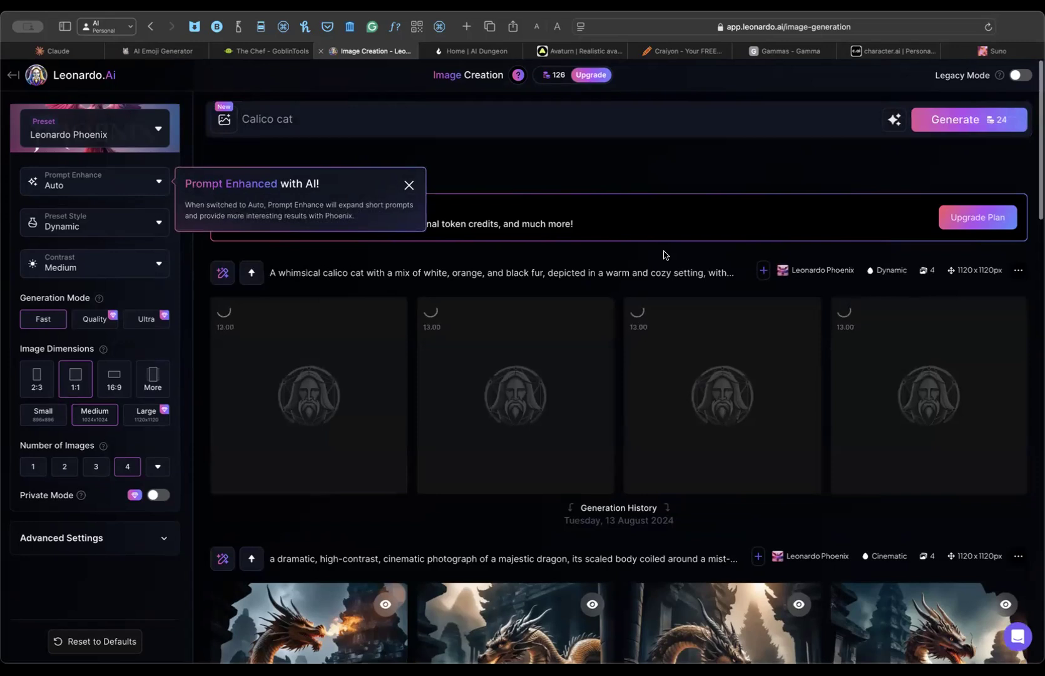
Close the prompt enhancement and prompt modification tips to reveal the new calico cat images.
scroll(663, 255, "down", 5)
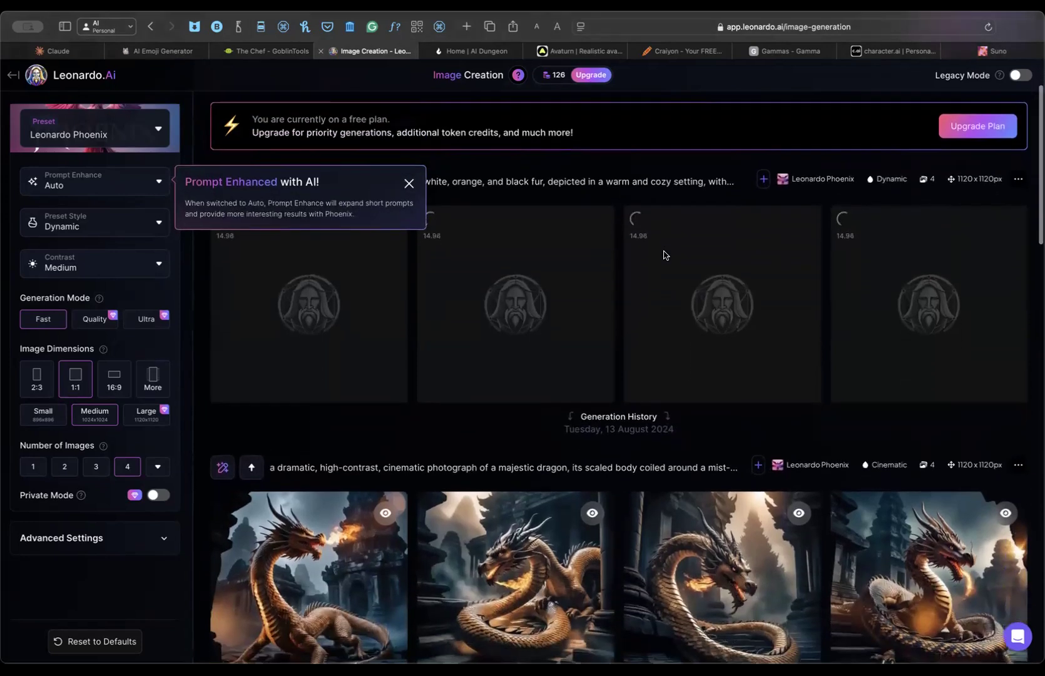
scroll(663, 254, "down", 1)
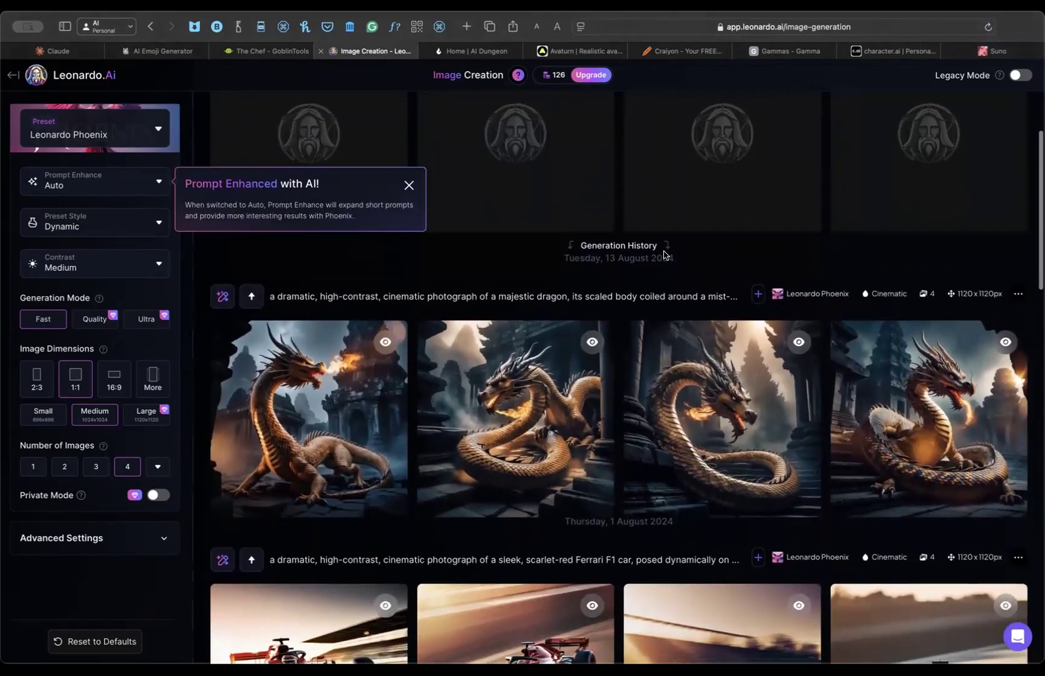
scroll(663, 252, "up", 6)
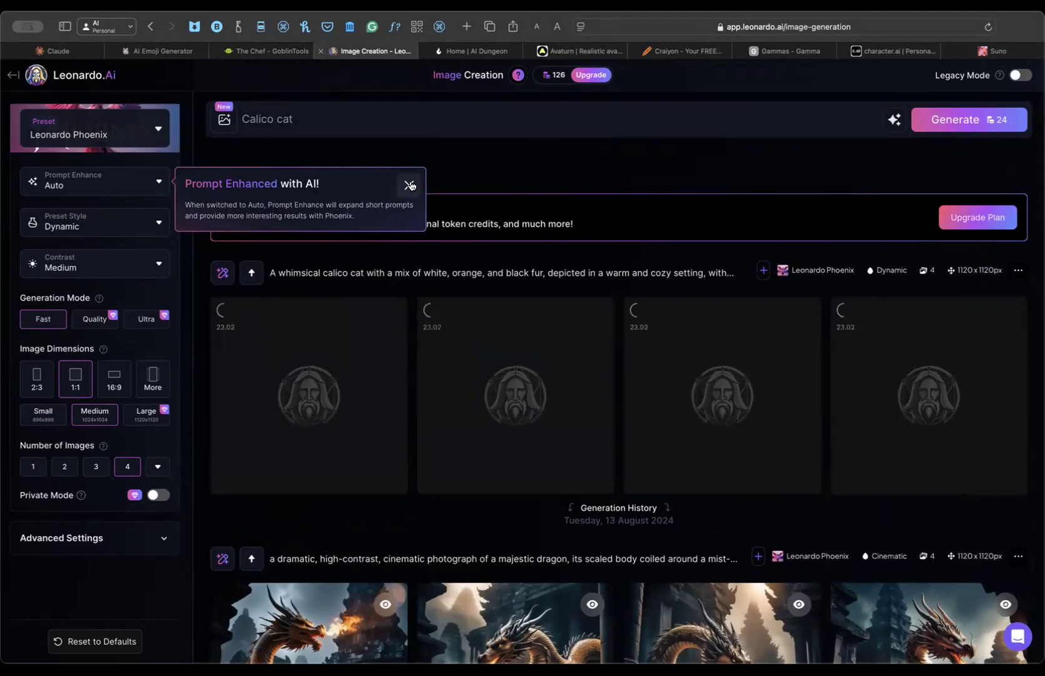
left_click(409, 185)
scroll(551, 199, "down", 9)
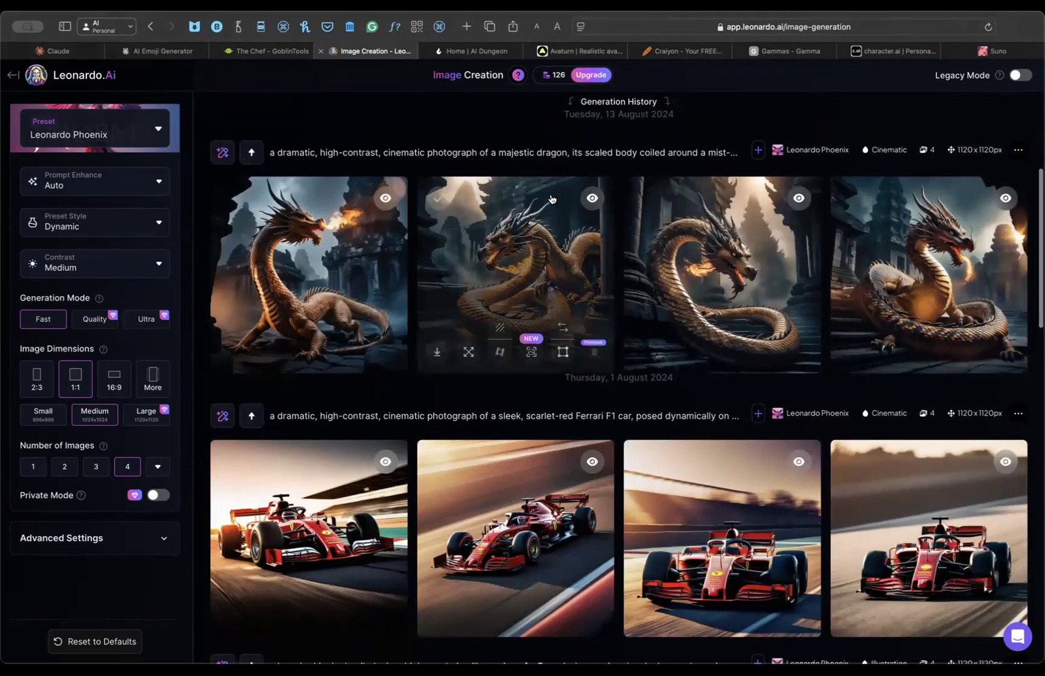
scroll(551, 199, "up", 9)
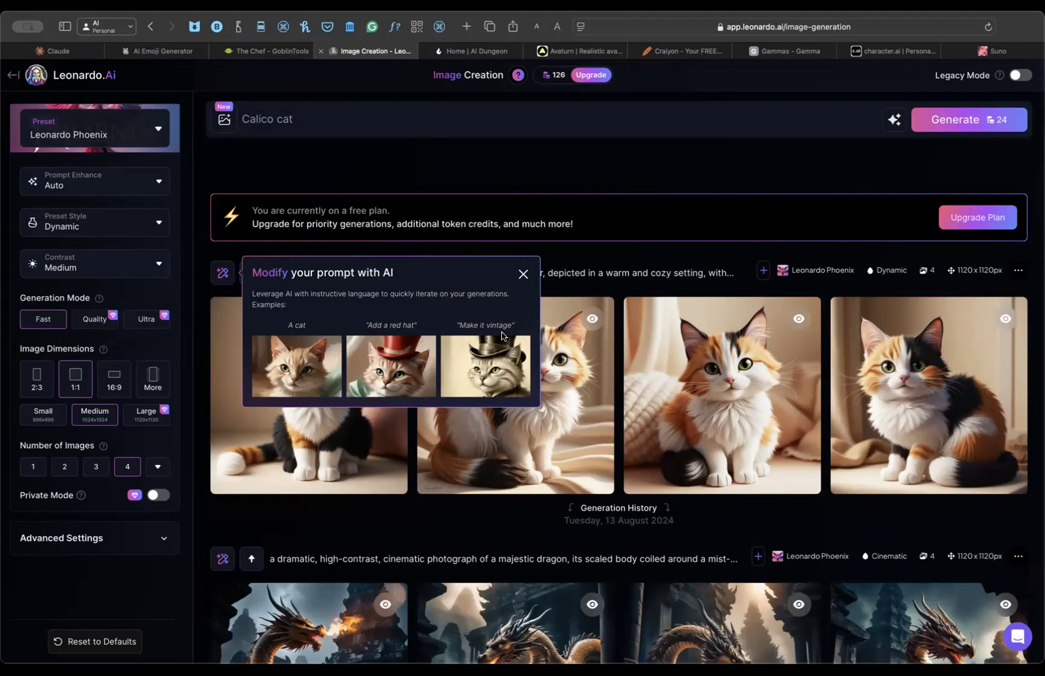
left_click(659, 177)
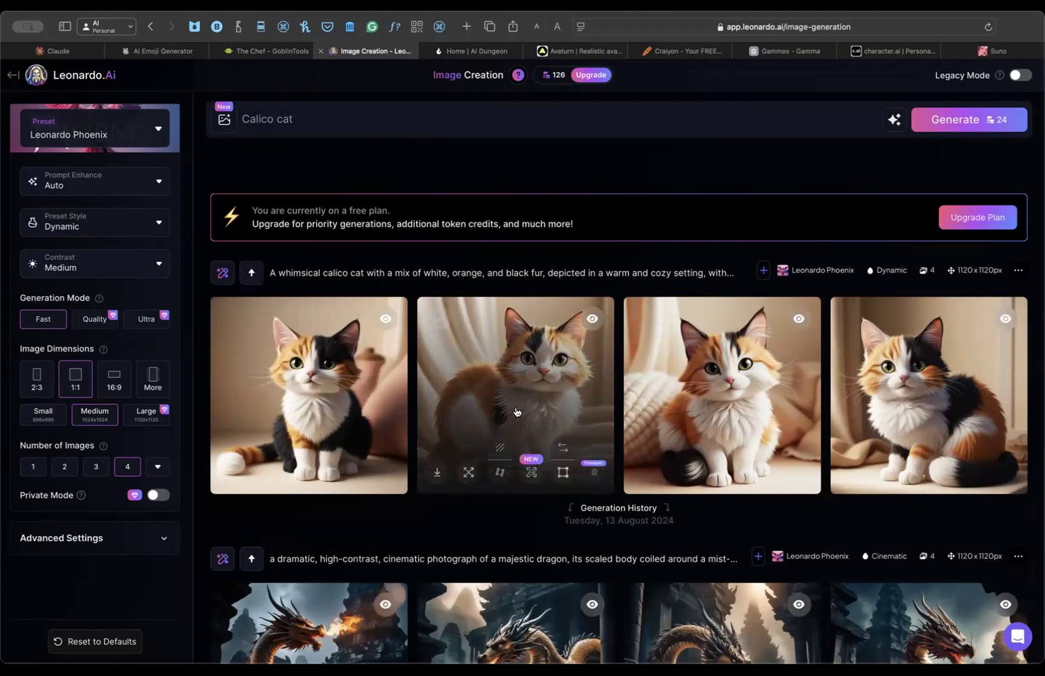
Enlarge the second calico cat image, check its collection options, view the following two images and close the viewer.
left_click(533, 399)
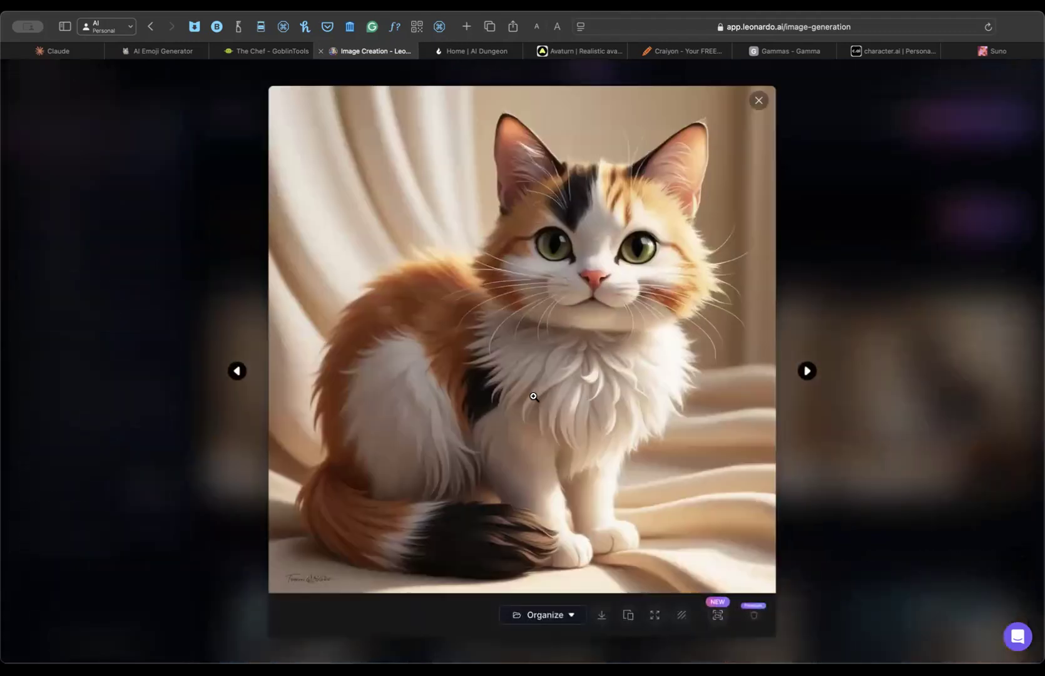
left_click(571, 616)
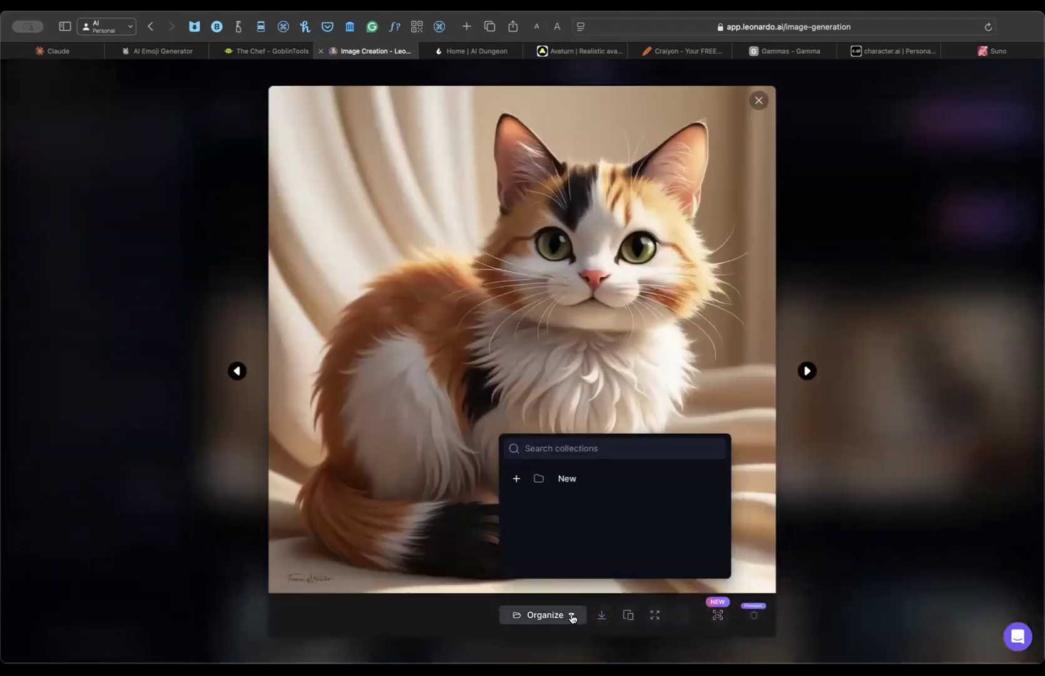
left_click(479, 614)
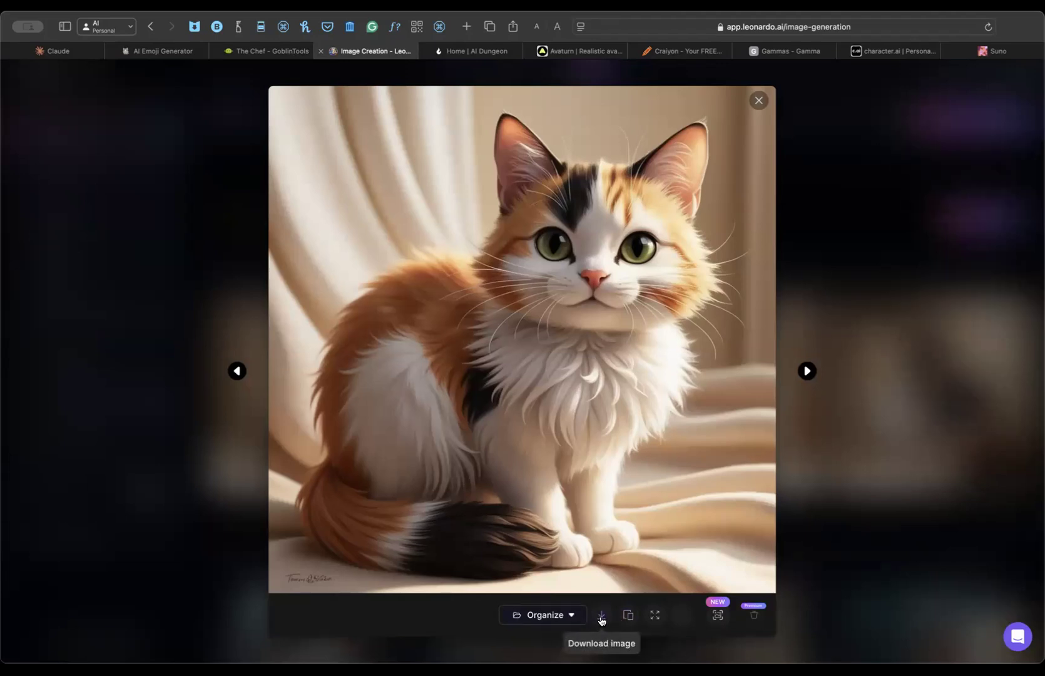
left_click(807, 372)
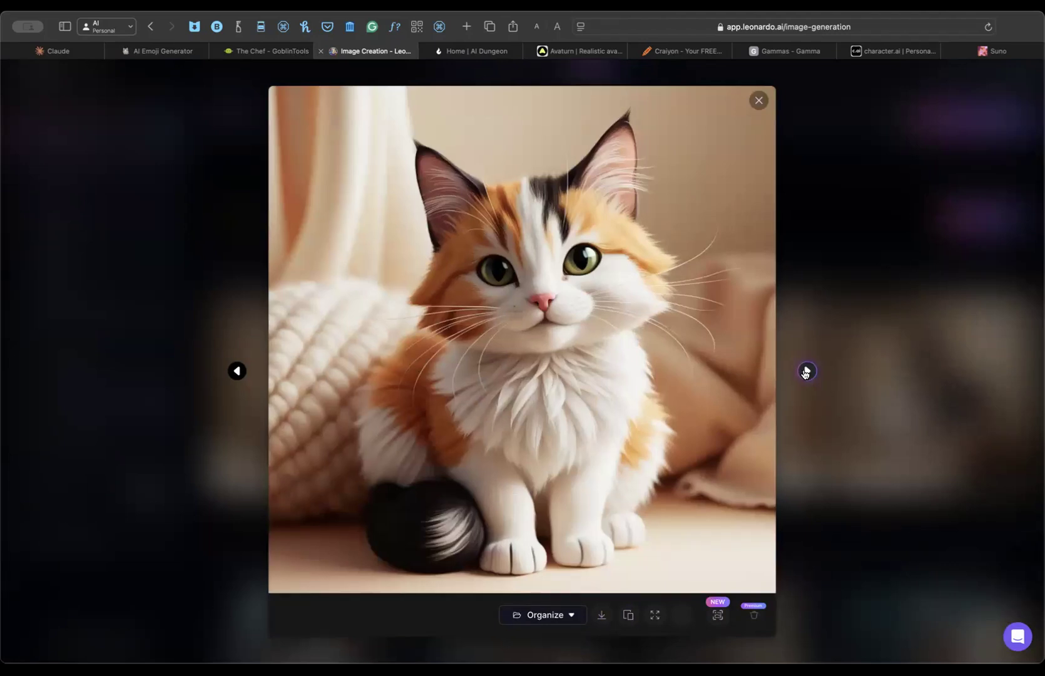
left_click(807, 371)
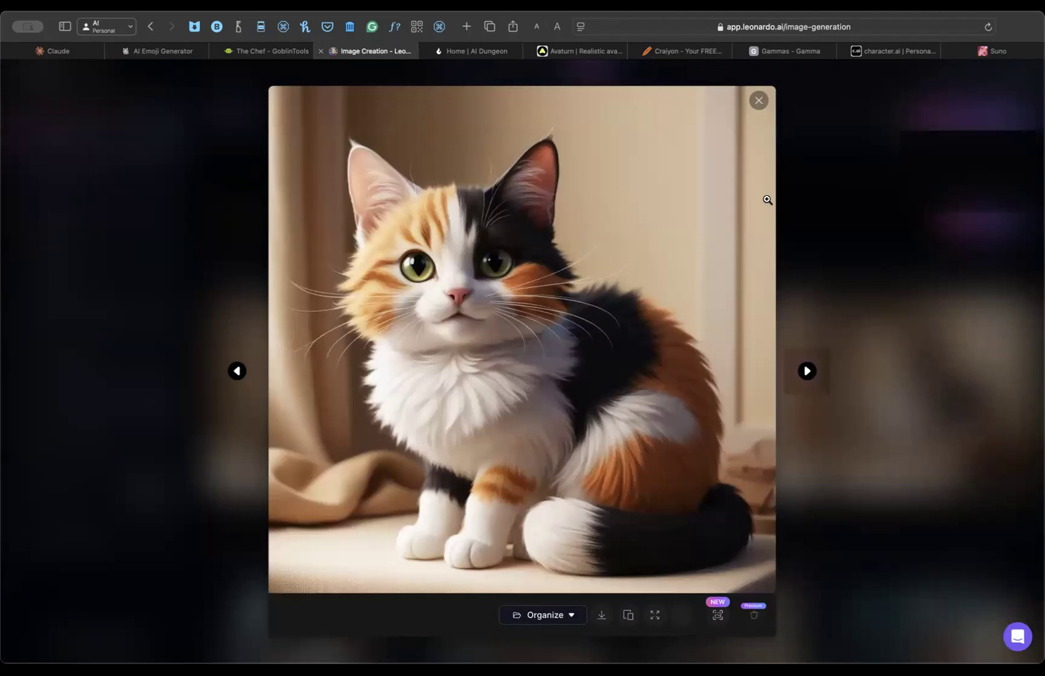
left_click(758, 101)
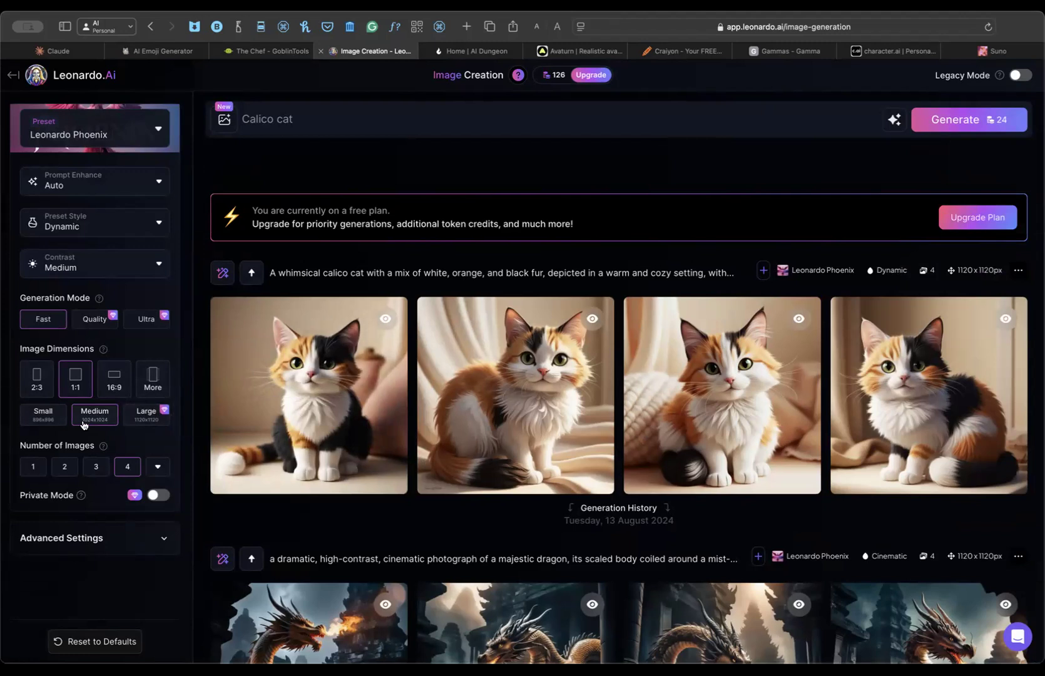
Open the additional image-count options, look over the subscription plans and leave that page.
left_click(159, 466)
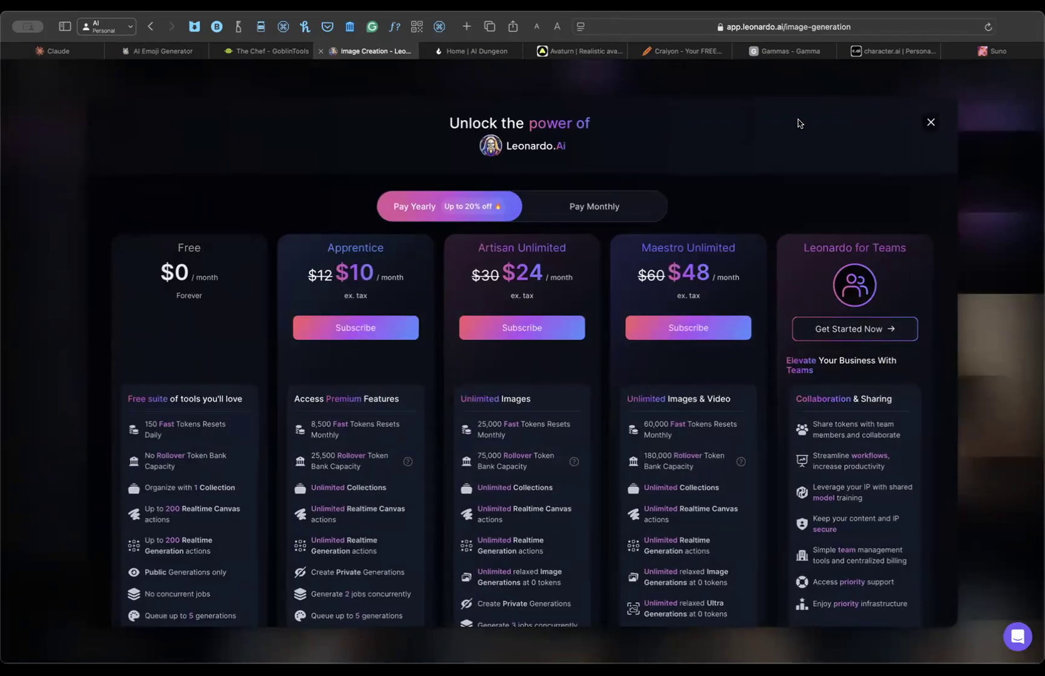
scroll(327, 143, "left", 5)
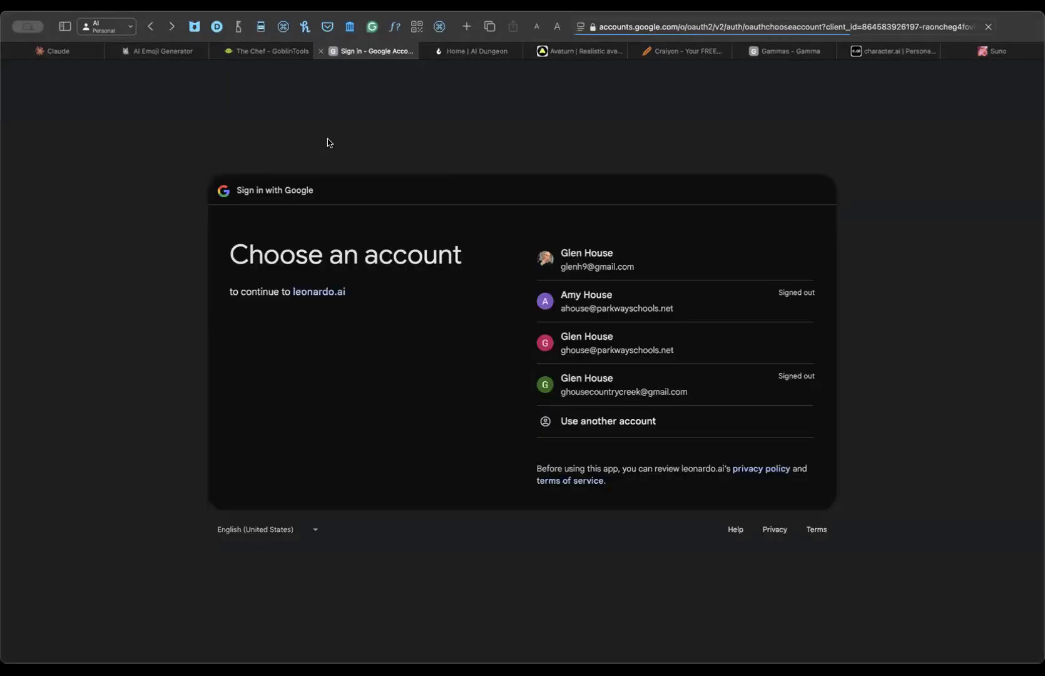
Try to sign back in to Leonardo.Ai with the first listed Google account.
left_click(603, 256)
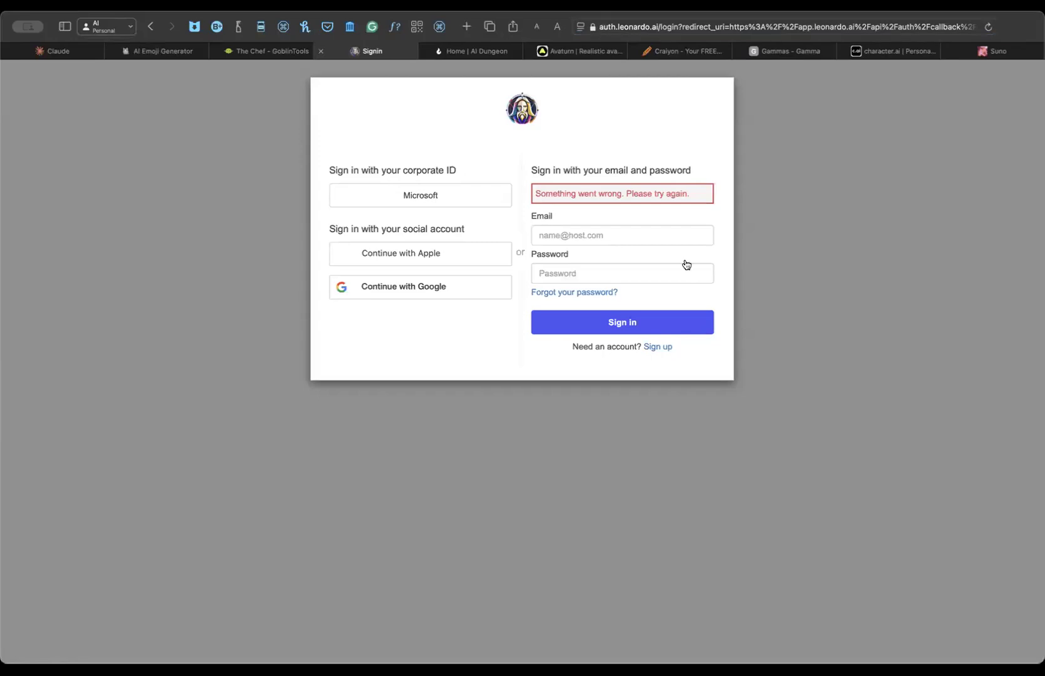
scroll(138, 194, "left", 5)
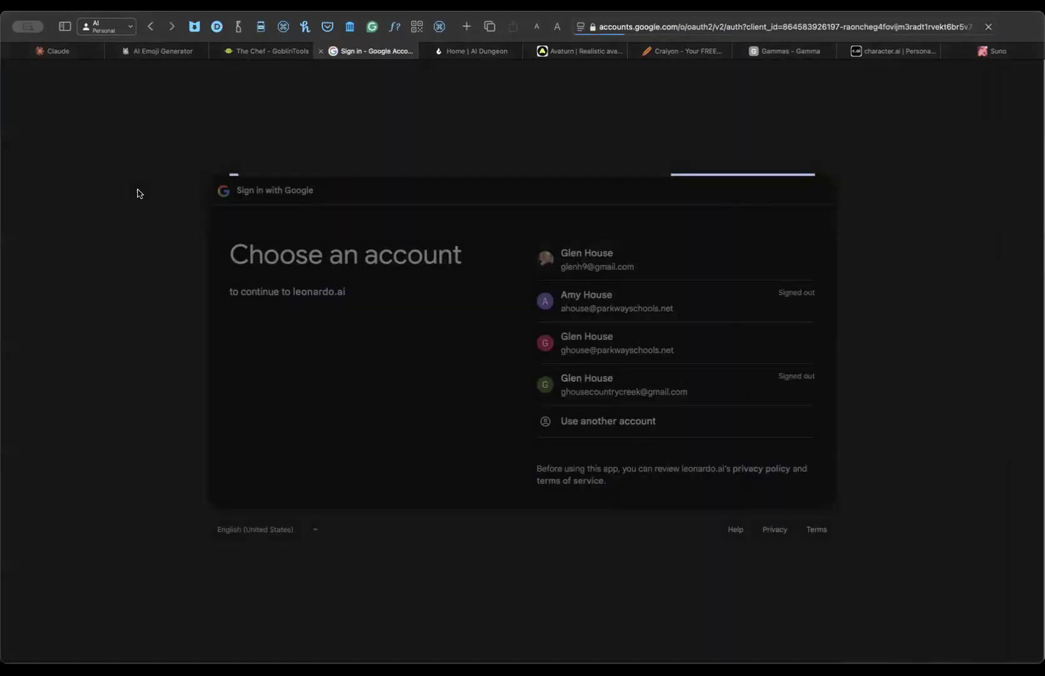
left_click(171, 27)
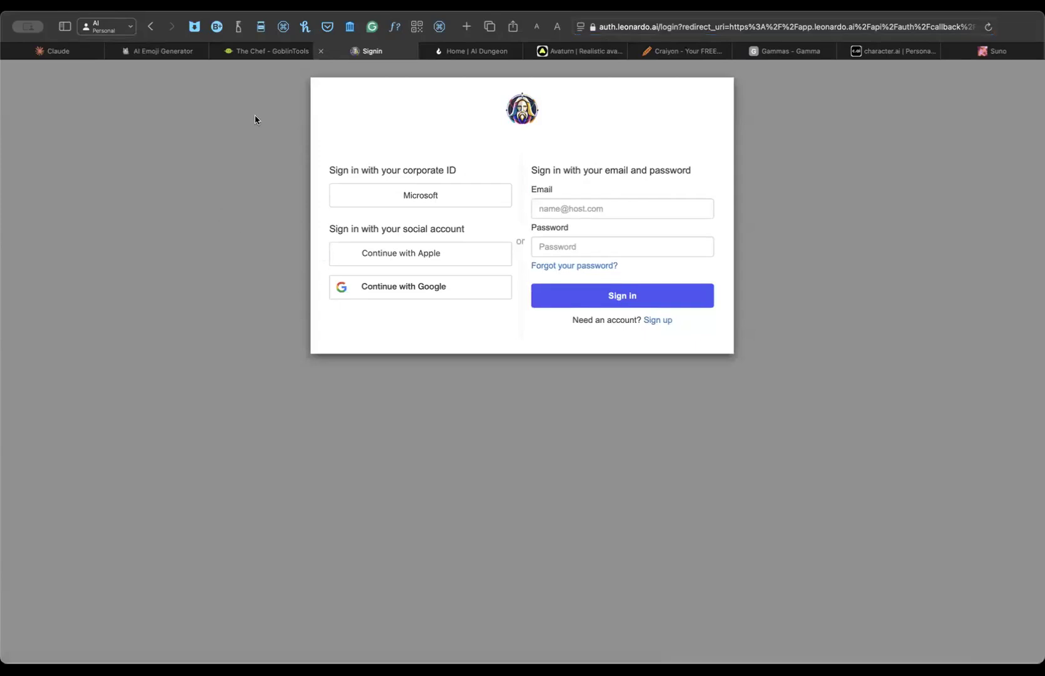
Switch to AI Dungeon, open the recently played Star Wars Universe adventure and read its description.
left_click(477, 51)
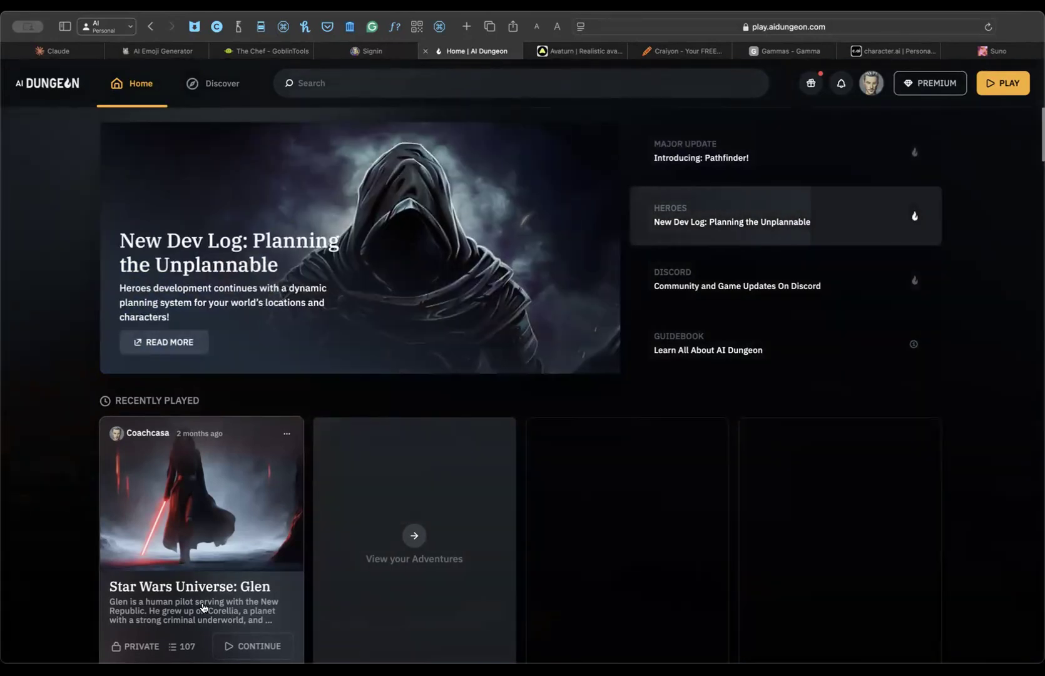
left_click(203, 605)
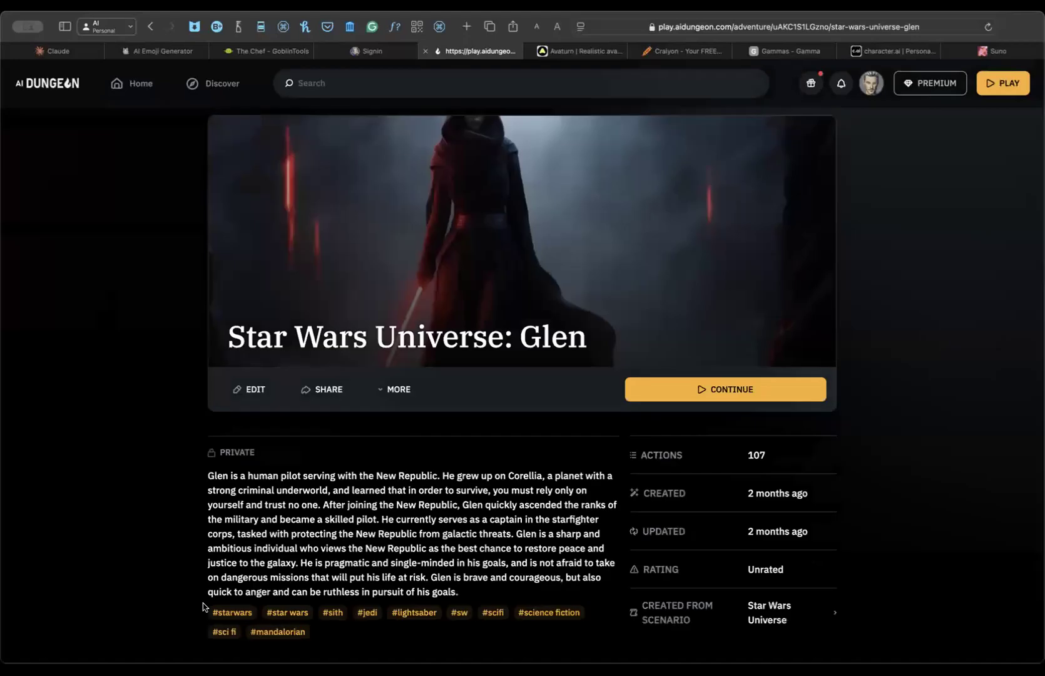
scroll(270, 532, "down", 3)
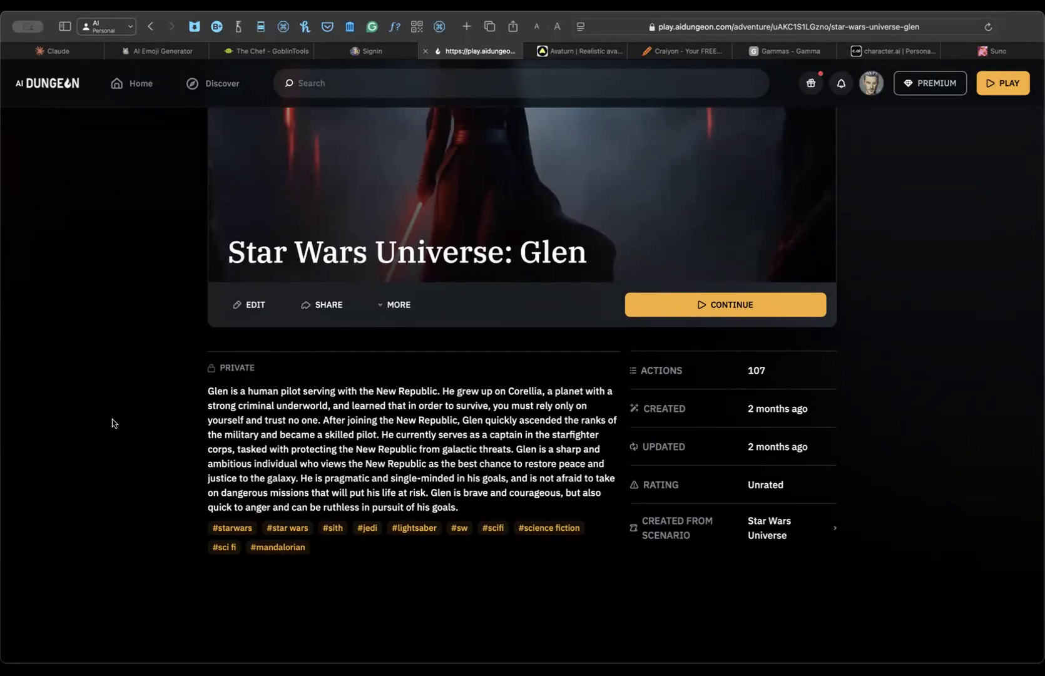
scroll(134, 211, "up", 3)
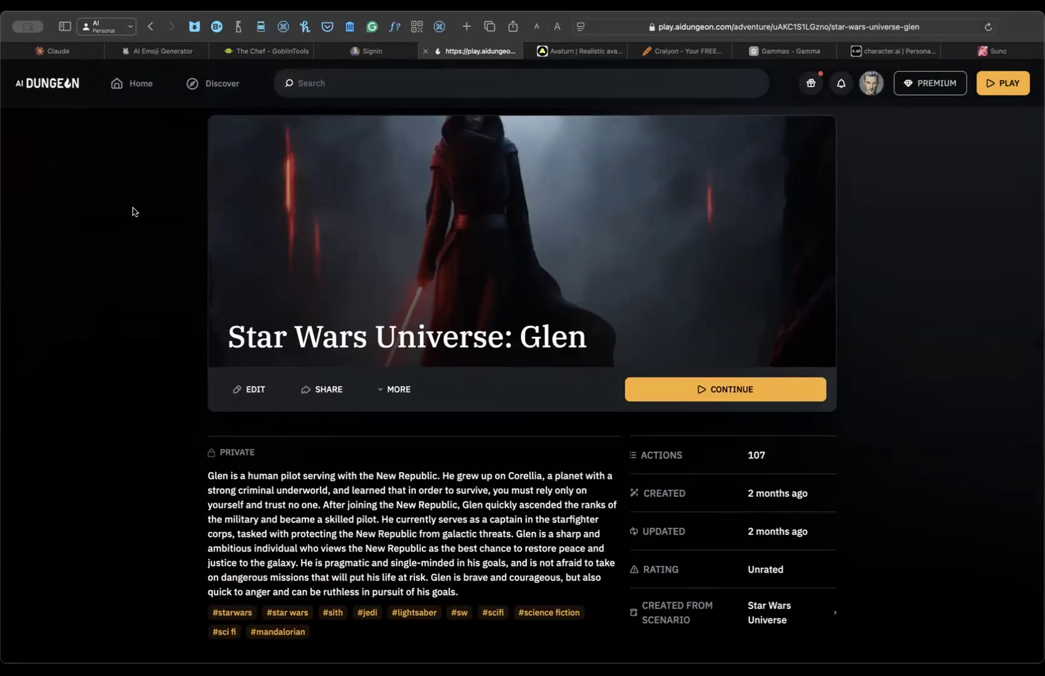
Return to the AI Dungeon home page and browse the scenario categories from Hidden Gems through Trending.
left_click(132, 88)
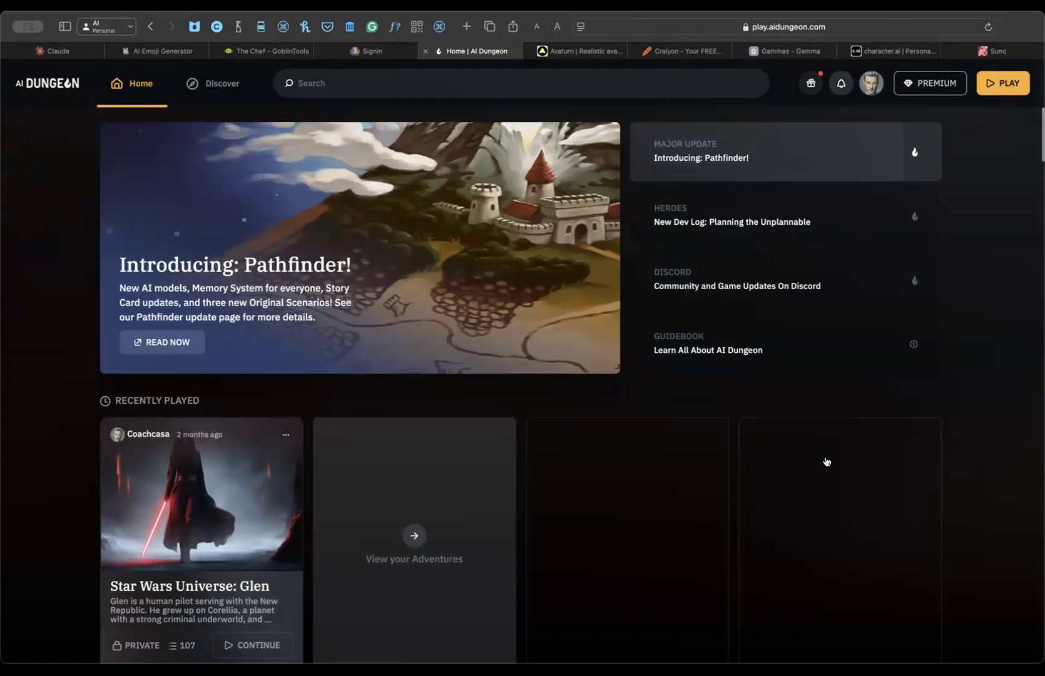
scroll(826, 462, "down", 5)
scroll(826, 462, "down", 5)
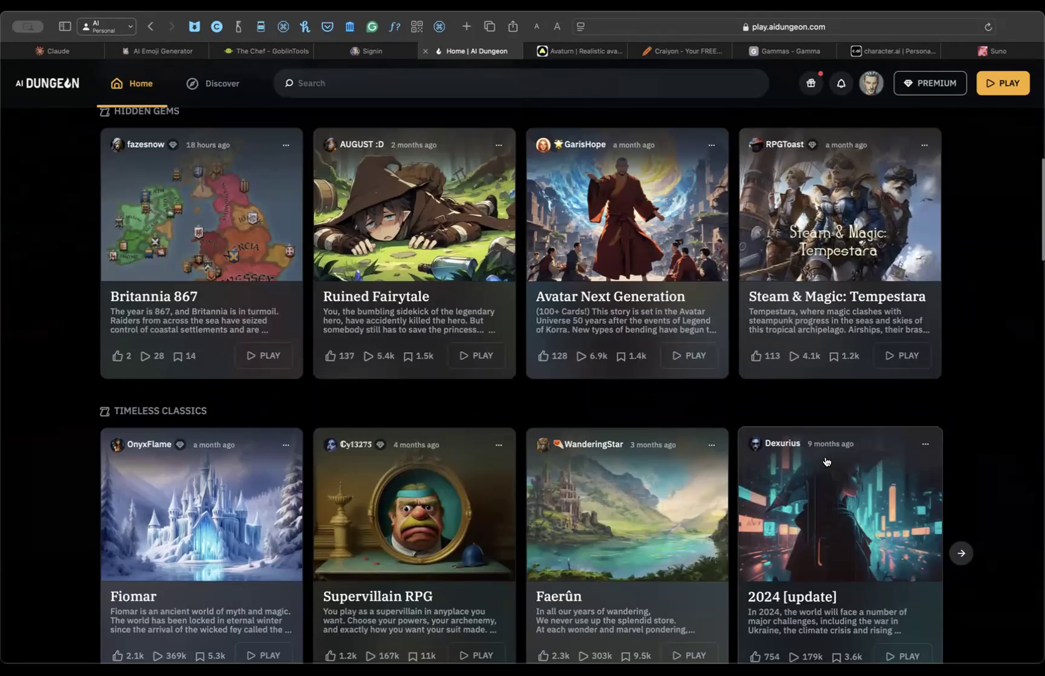
scroll(826, 462, "down", 5)
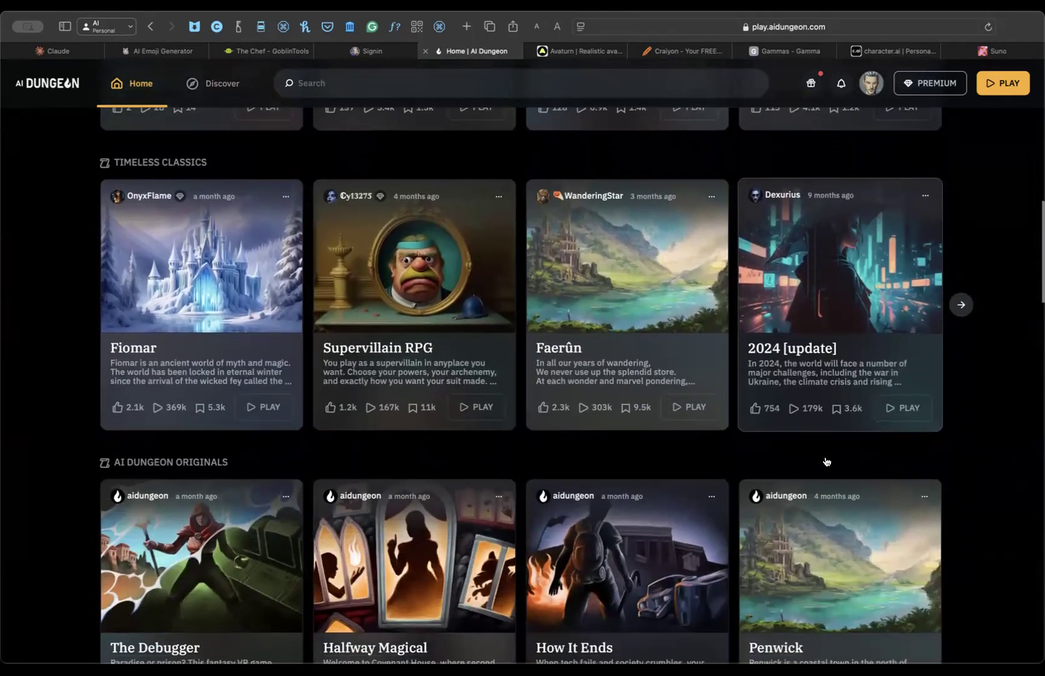
scroll(826, 462, "down", 3)
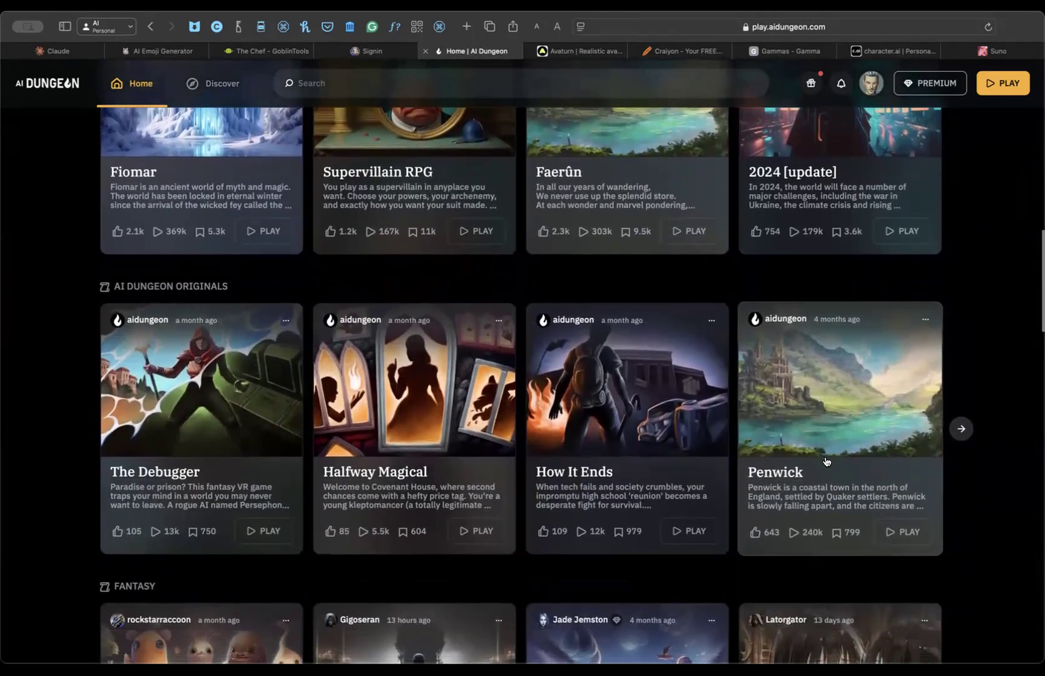
scroll(826, 462, "down", 4)
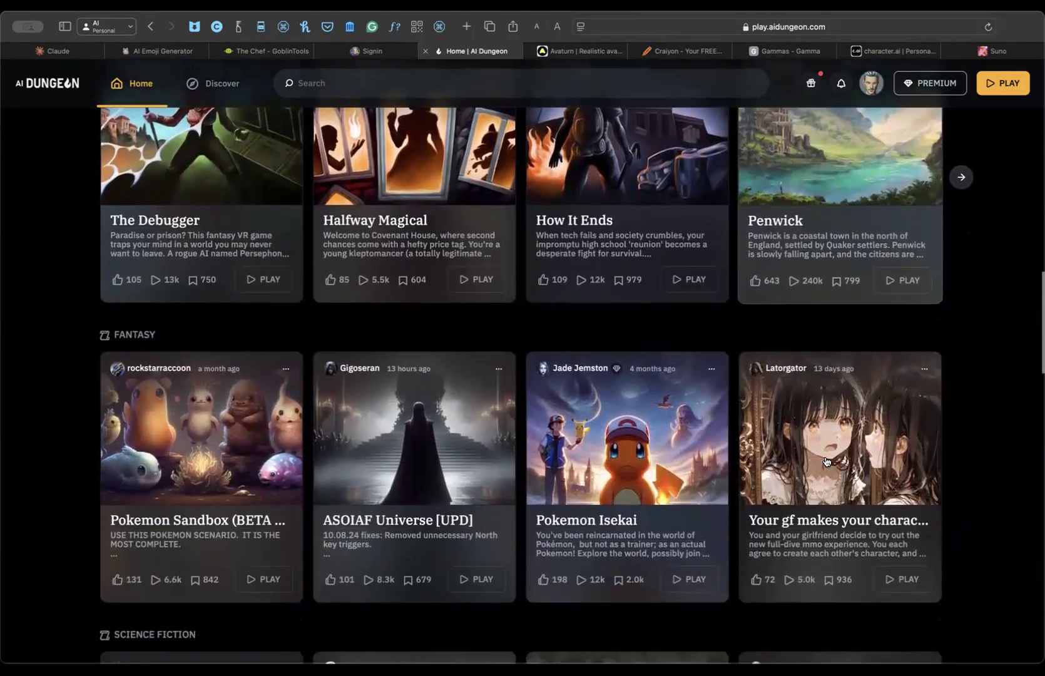
scroll(826, 461, "down", 4)
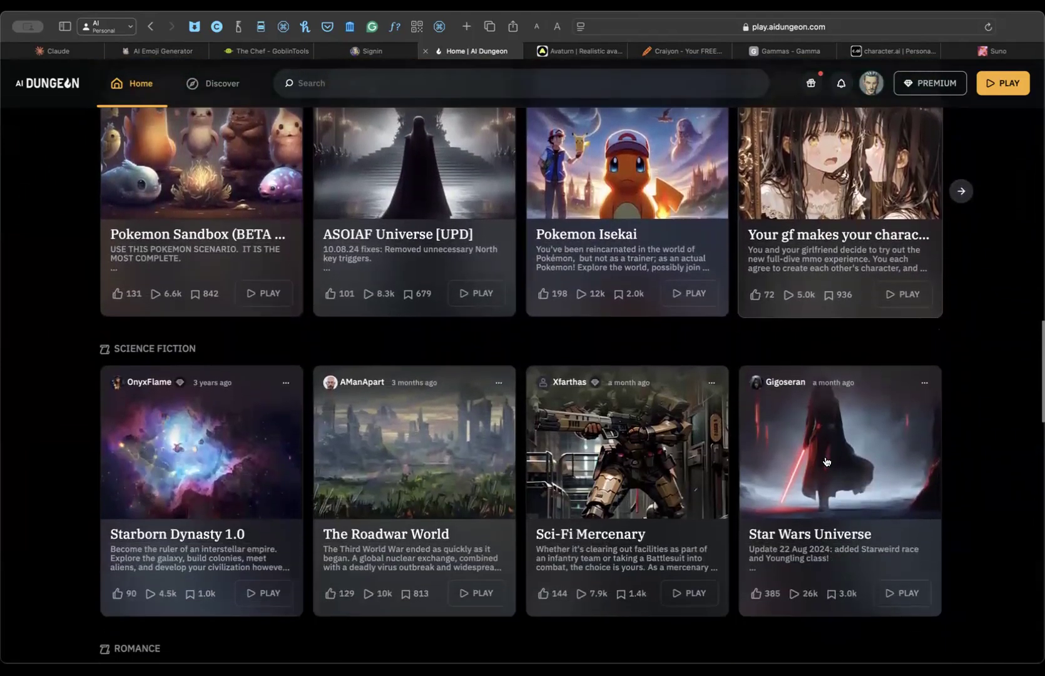
scroll(826, 462, "down", 3)
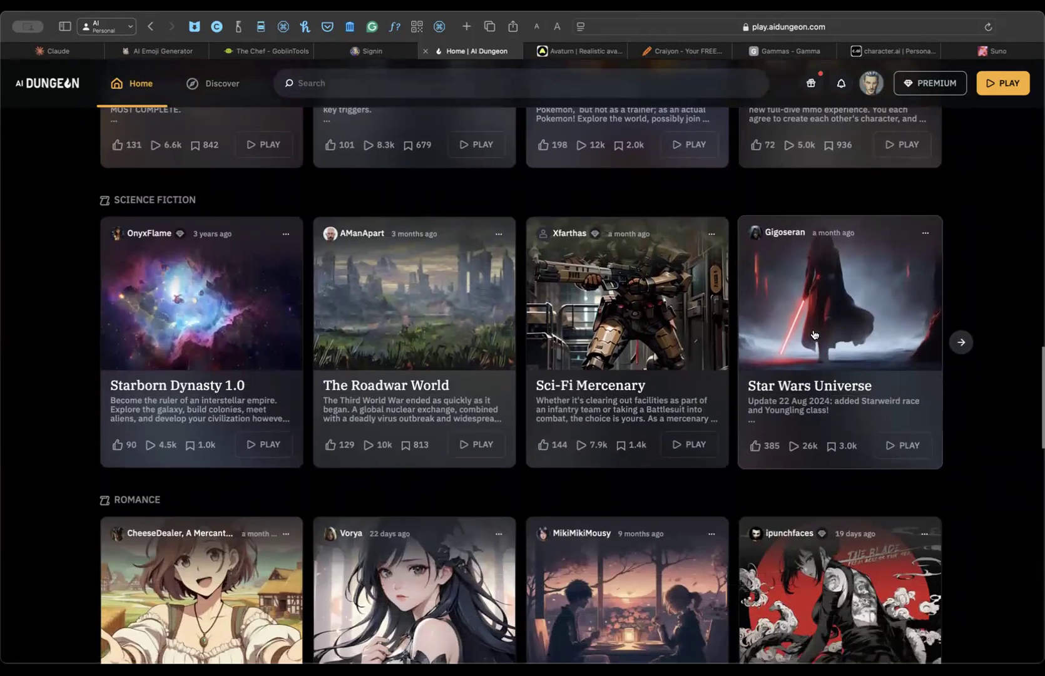
scroll(813, 334, "down", 9)
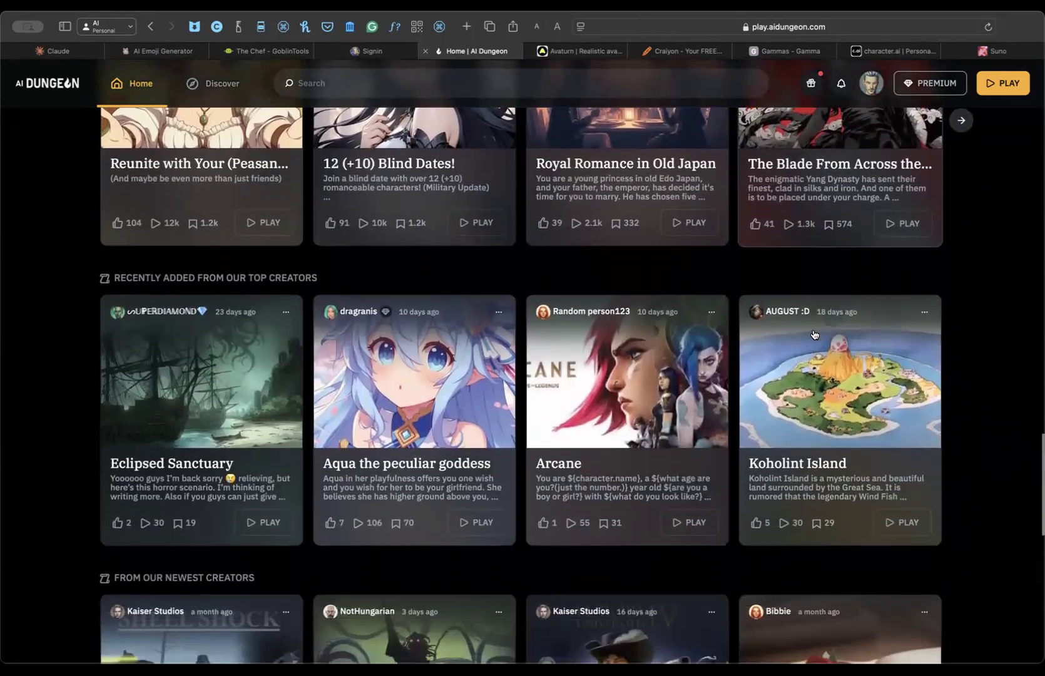
scroll(814, 334, "down", 5)
scroll(814, 334, "down", 4)
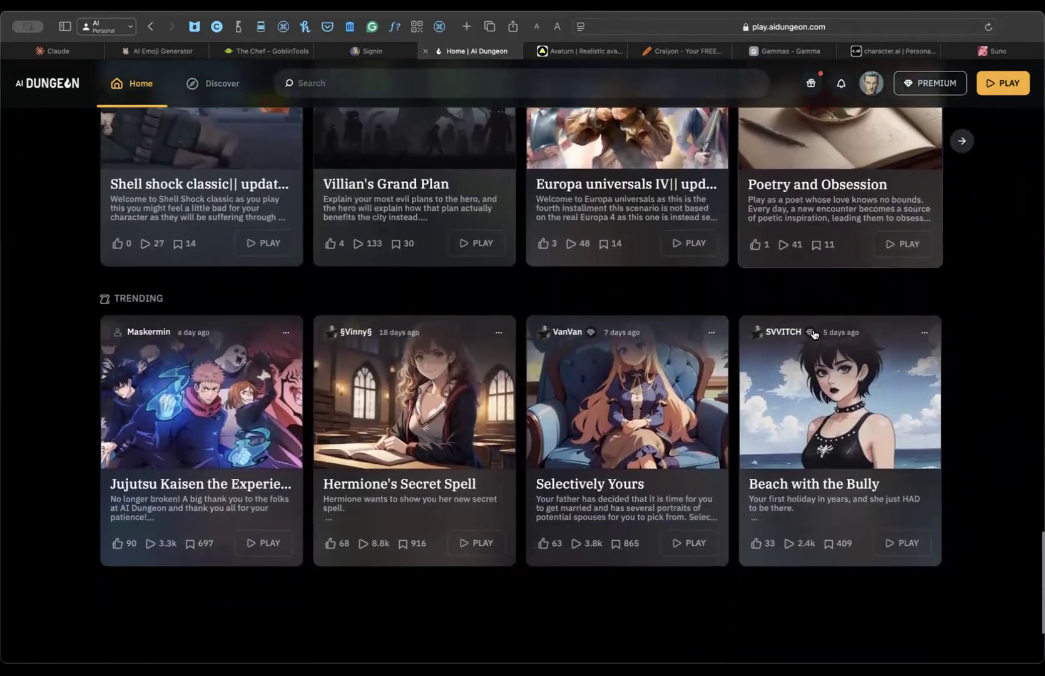
scroll(813, 334, "down", 3)
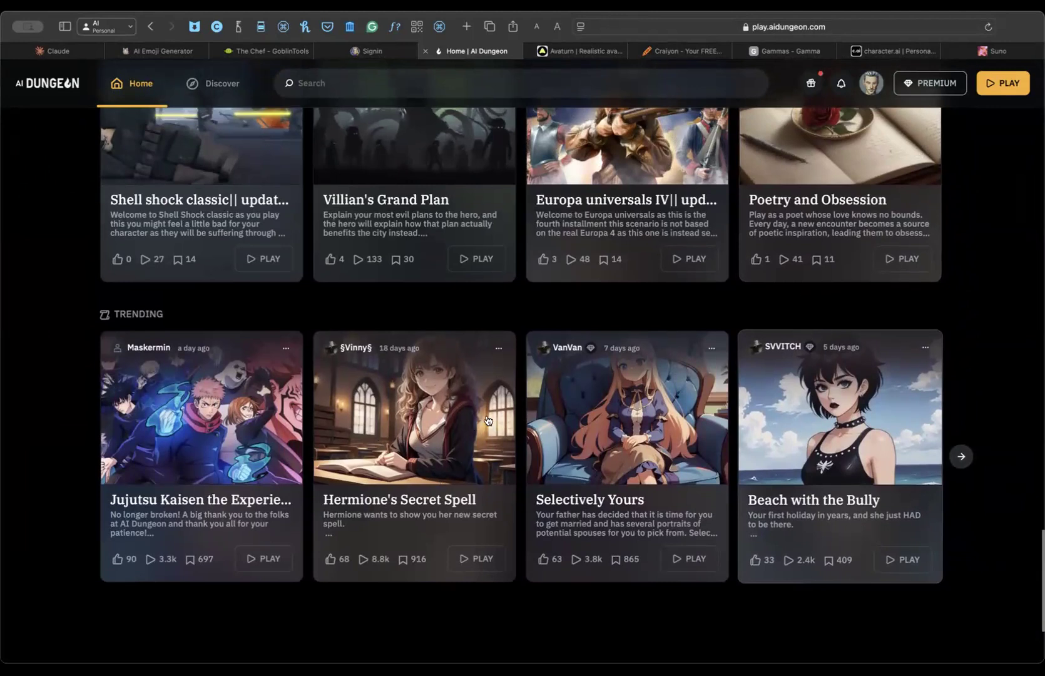
scroll(488, 420, "up", 20)
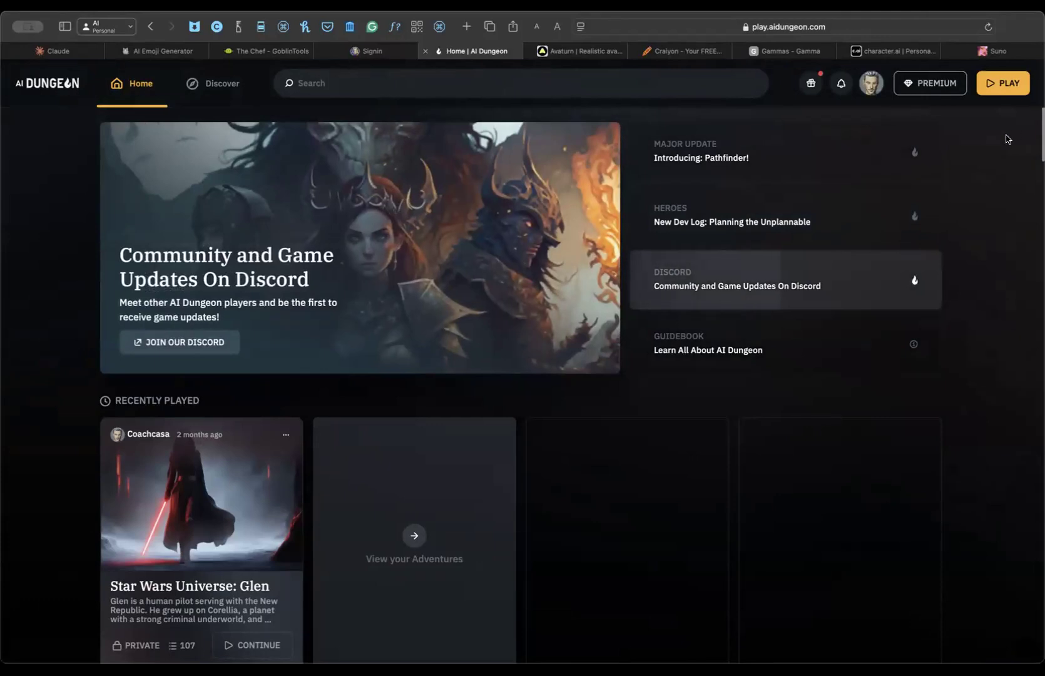
Look over the AI Dungeon membership plans and return to the home page.
left_click(942, 88)
scroll(772, 209, "down", 3)
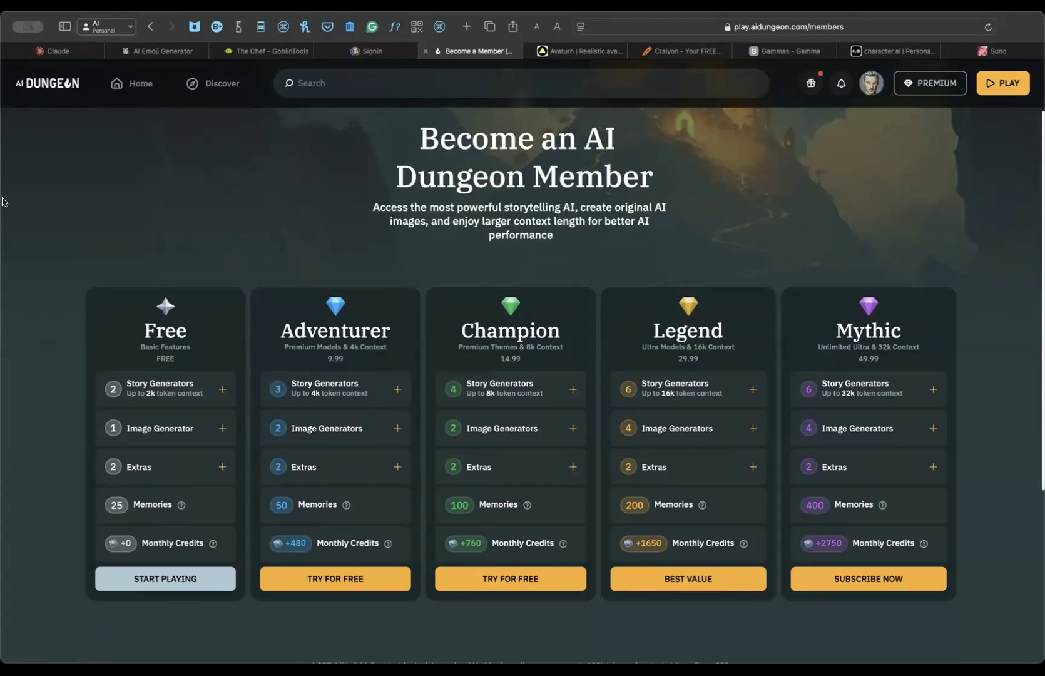
left_click(133, 87)
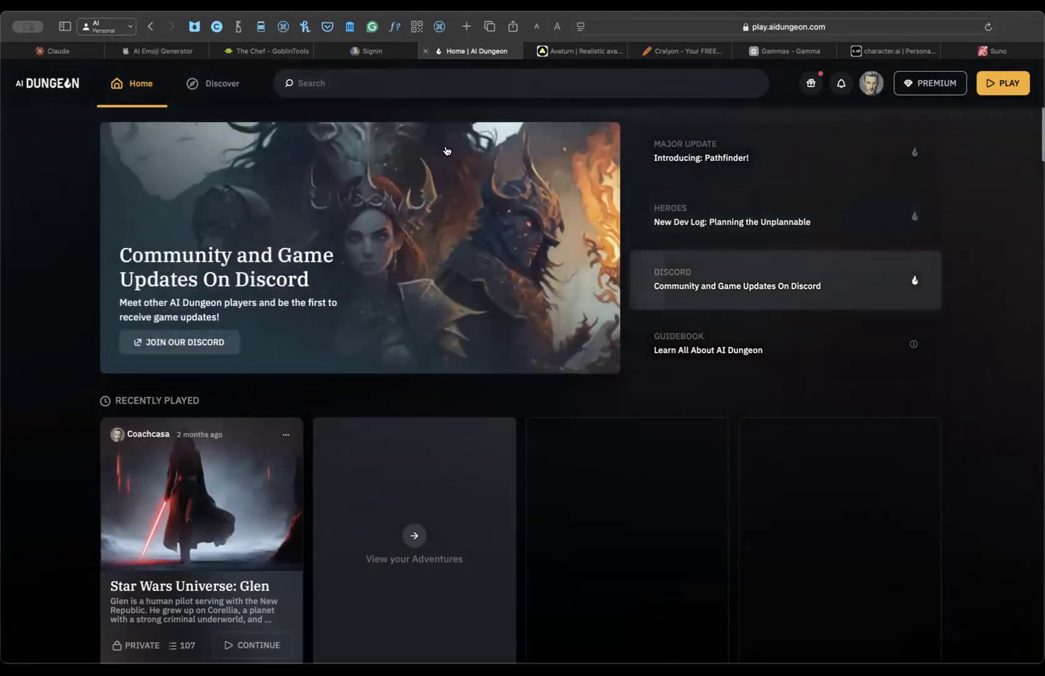
Switch to Avaturn and bring the saved avatar in the striped football shirt into focus.
left_click(596, 52)
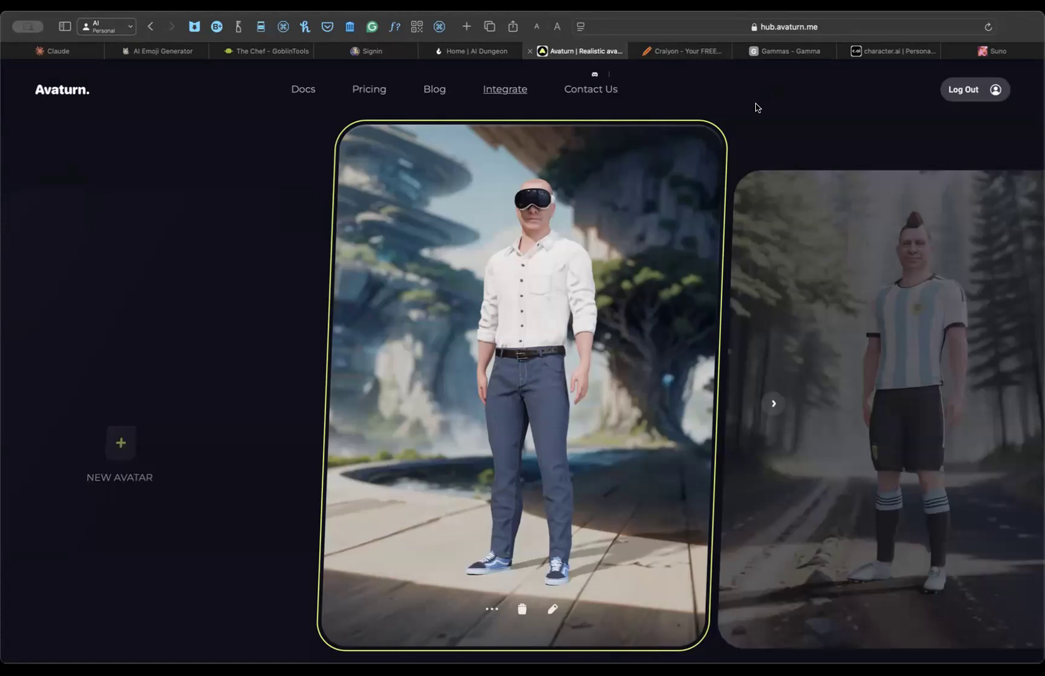
left_click(765, 242)
left_click(774, 408)
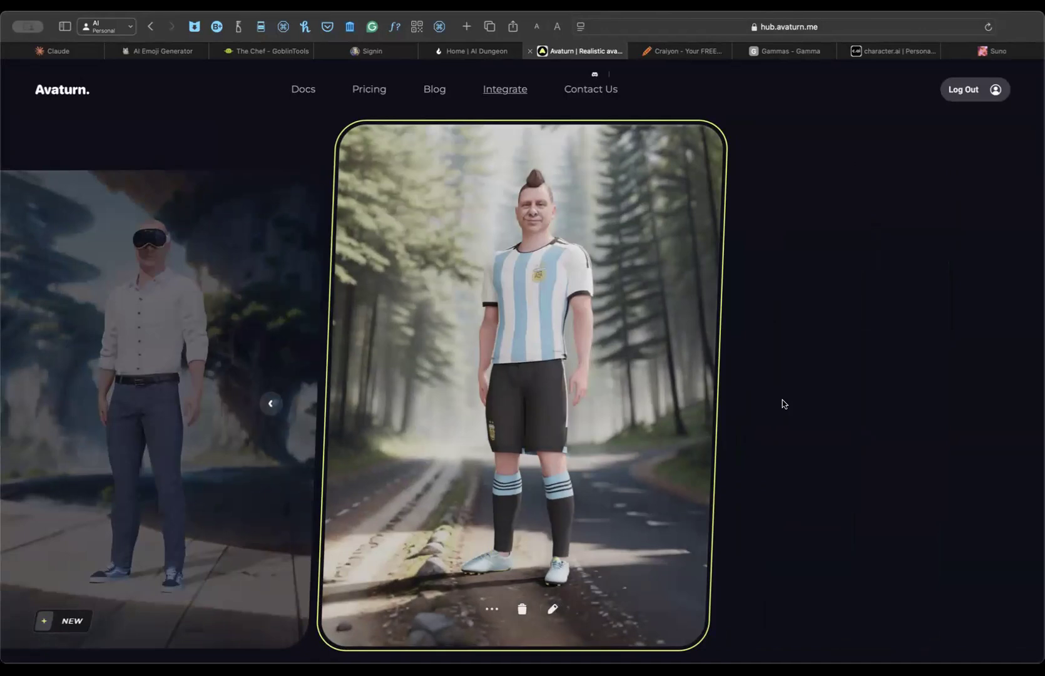
Start a new avatar, view the camera option's QR code page and return to the creation choices.
scroll(782, 404, "left", 5)
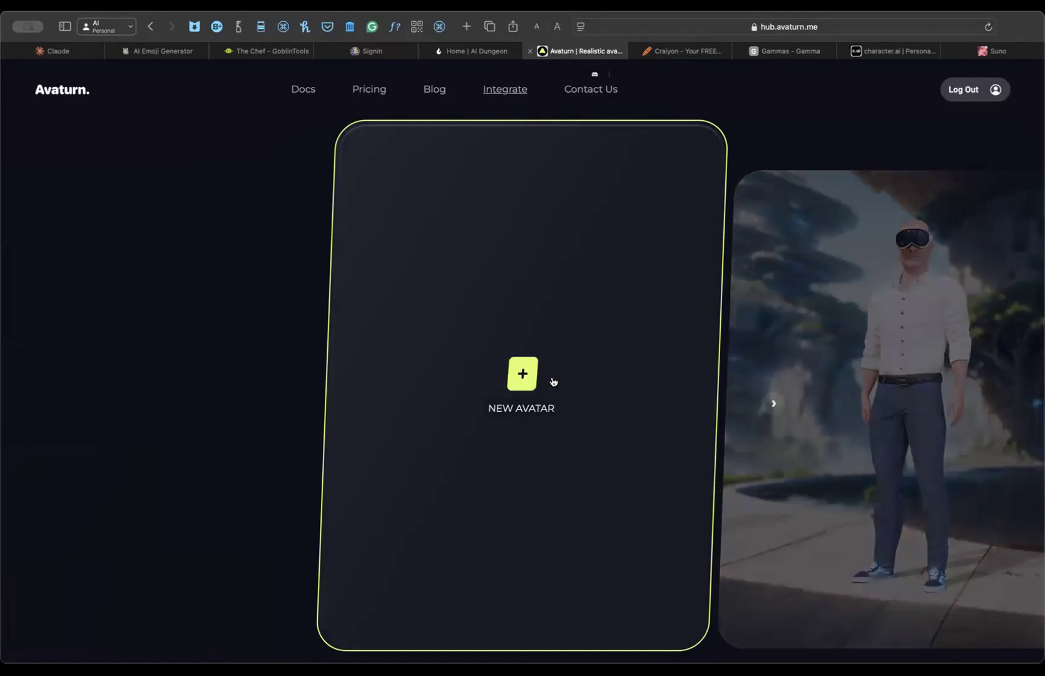
left_click(526, 377)
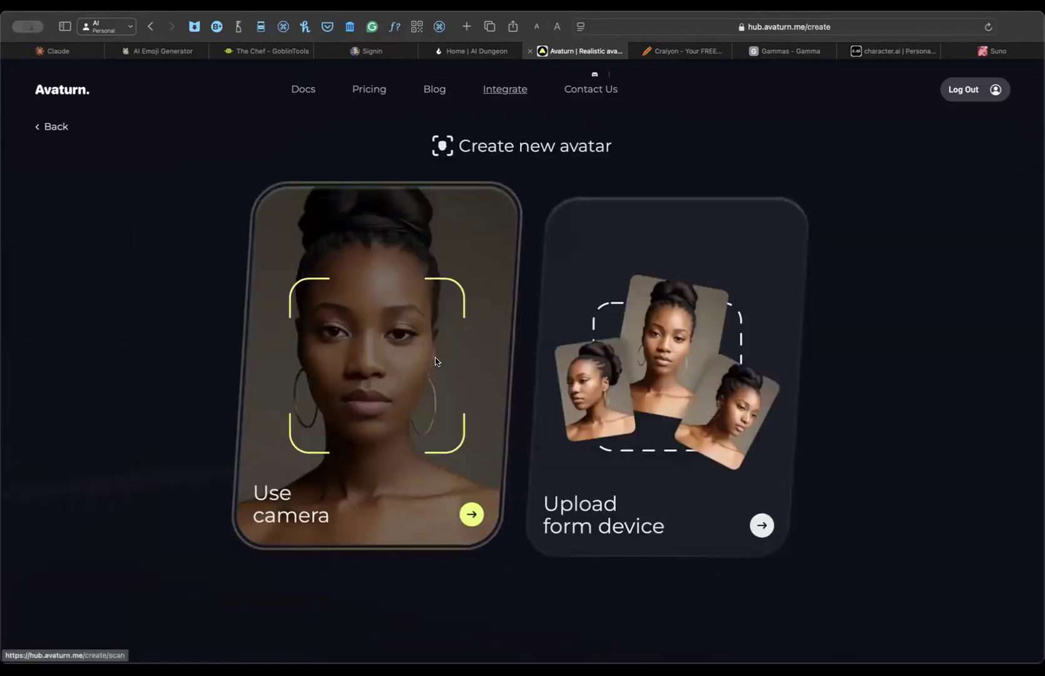
left_click(475, 508)
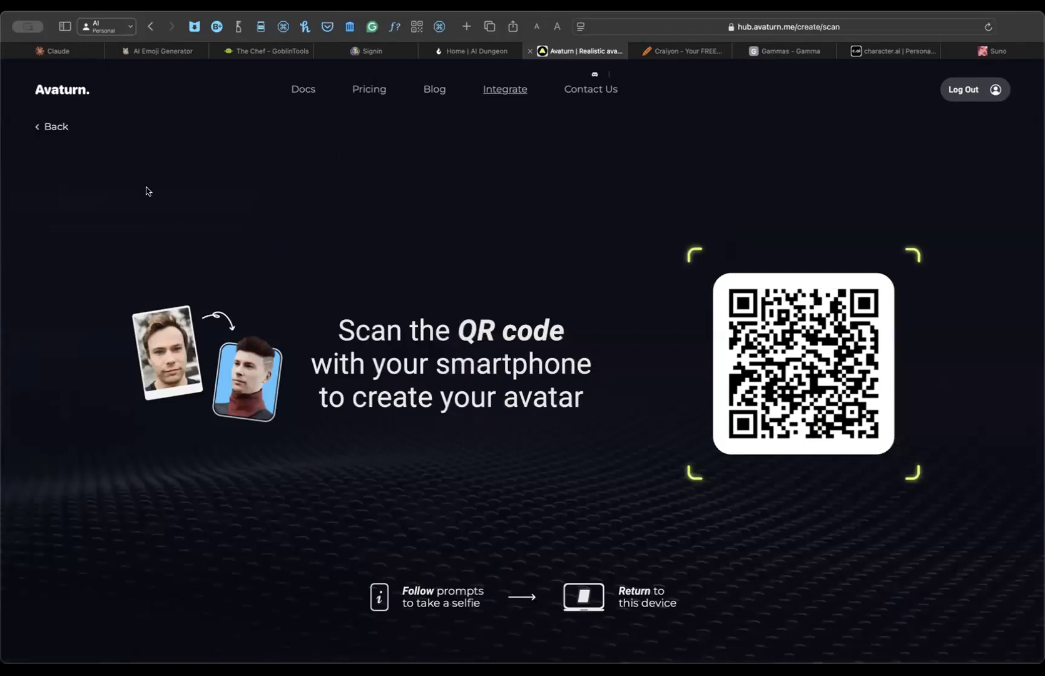
left_click(58, 130)
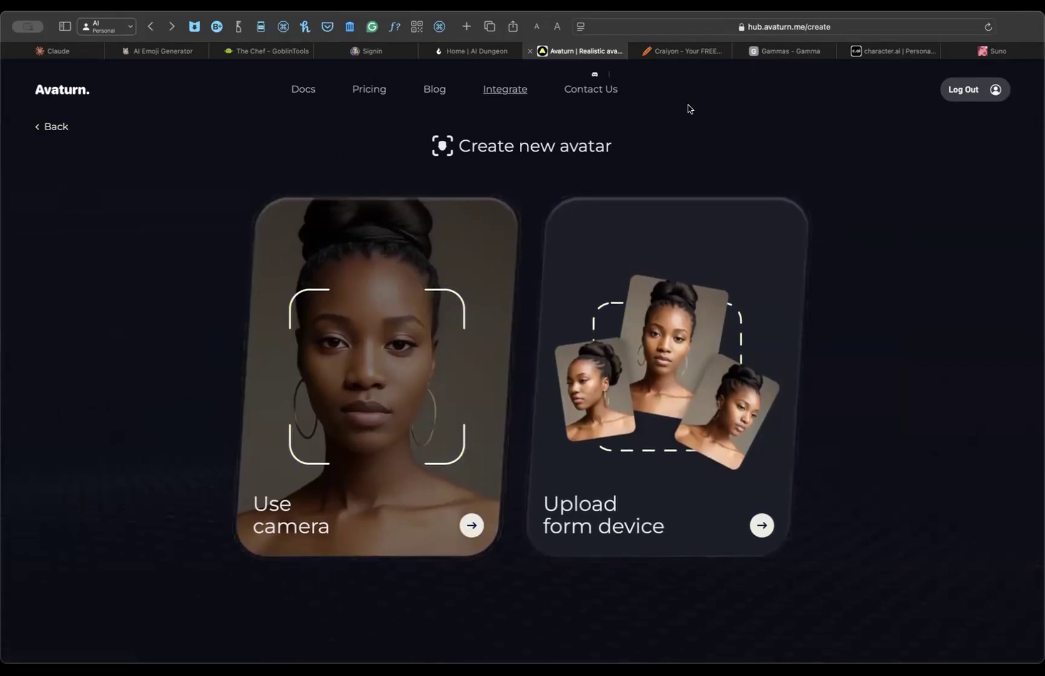
Switch to Craiyon and browse the gallery of inspiration images.
left_click(672, 52)
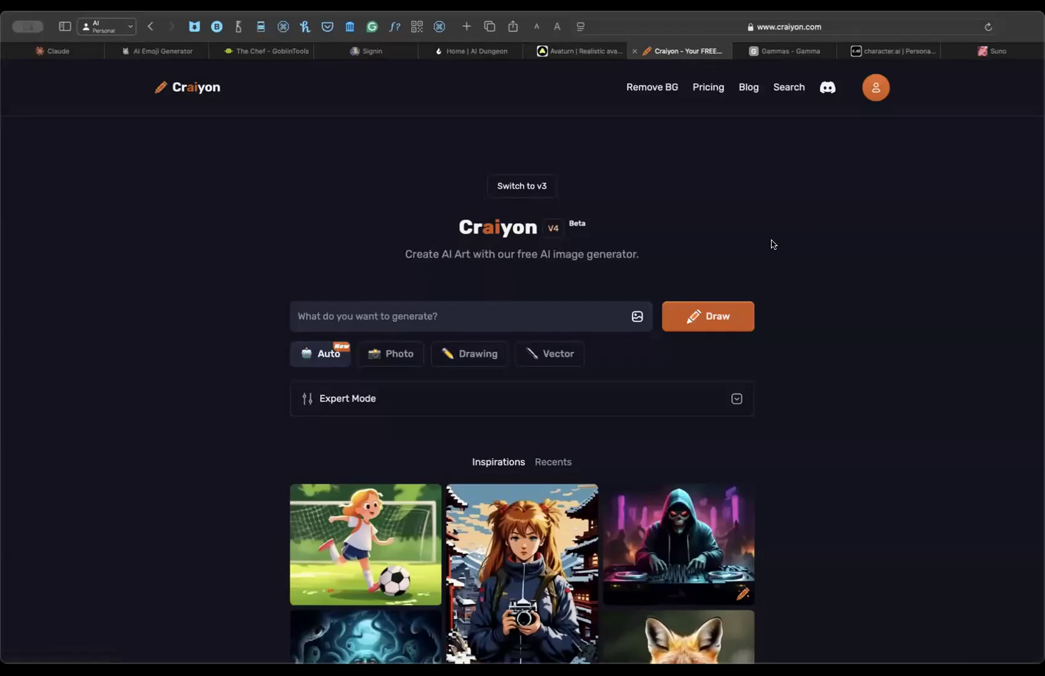
scroll(773, 338, "down", 5)
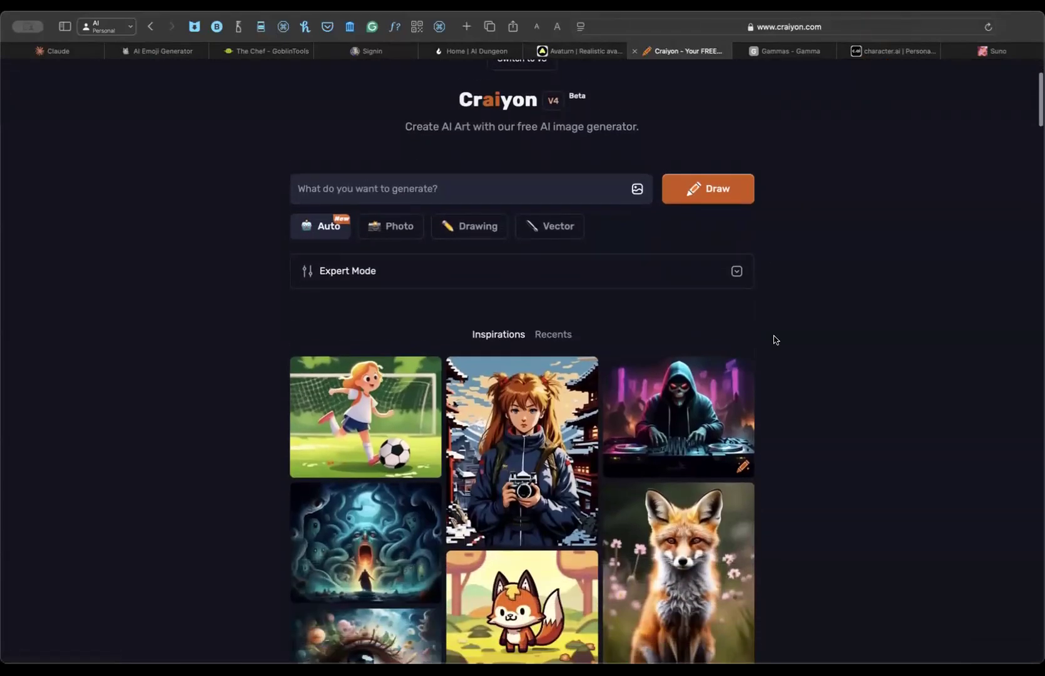
scroll(773, 340, "down", 1)
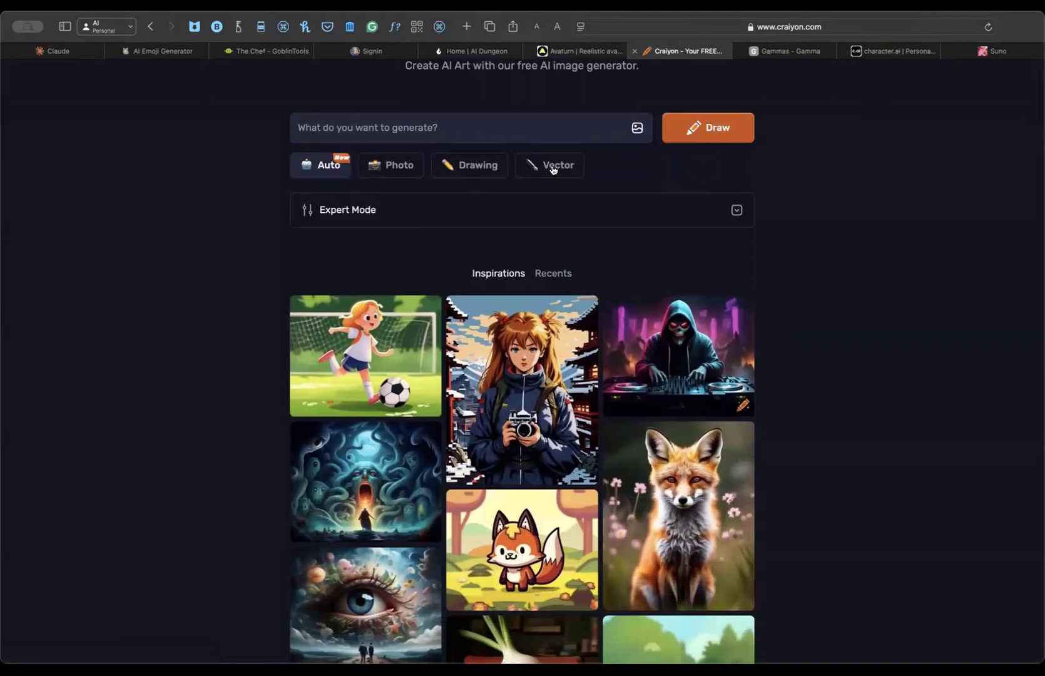
scroll(605, 278, "down", 15)
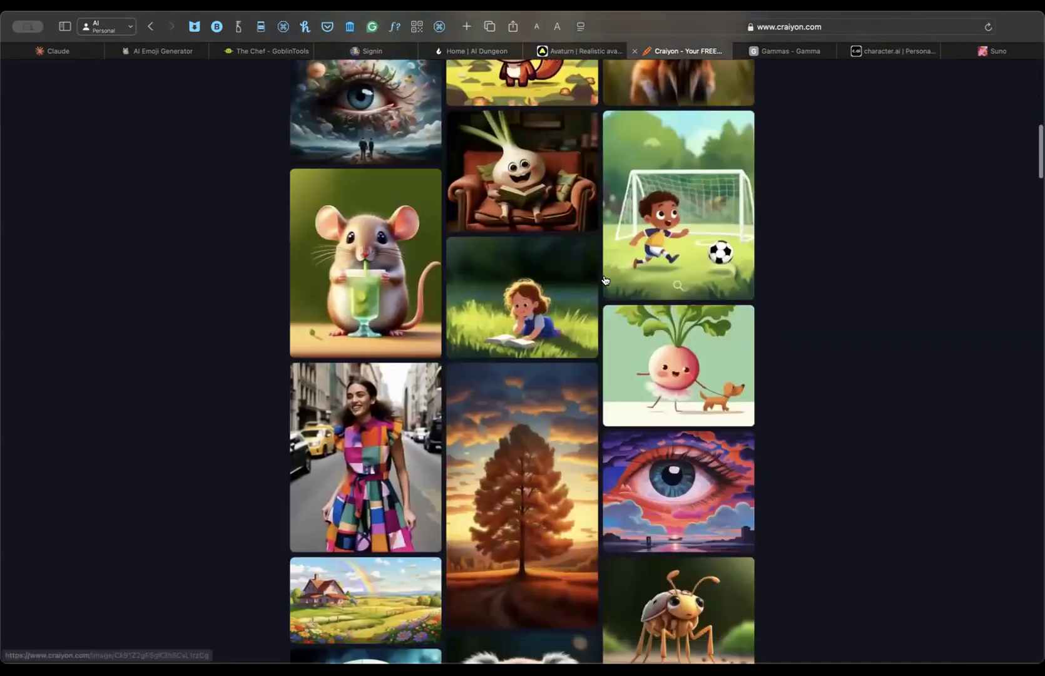
scroll(605, 279, "down", 6)
scroll(602, 280, "up", 20)
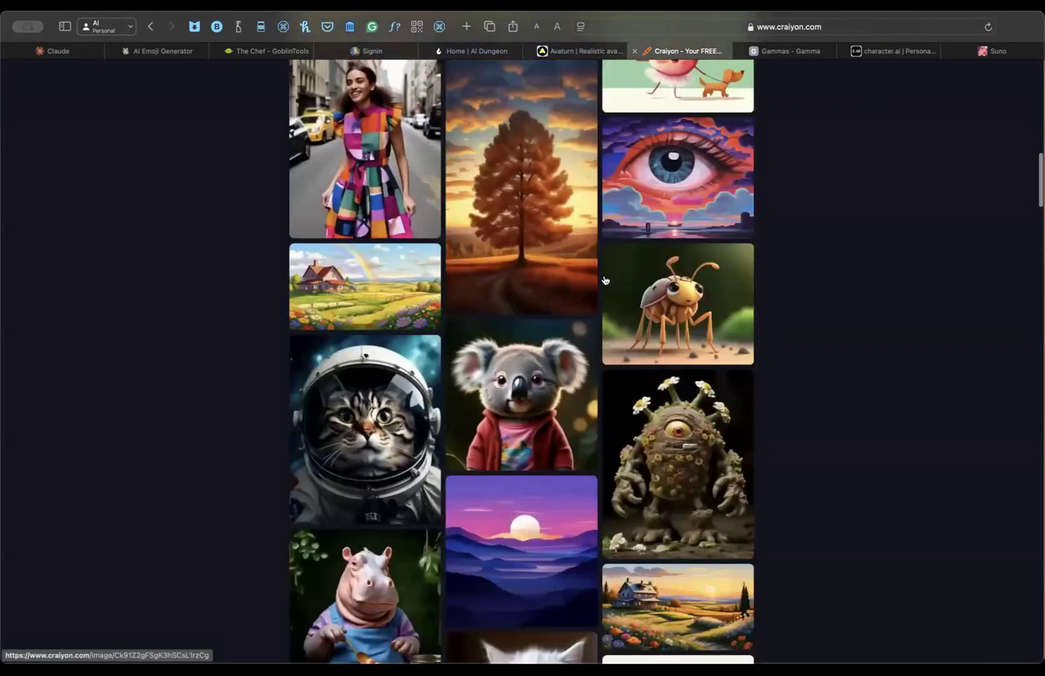
Enter the image prompt "HOckey Player" and set the style to Vector.
left_click(363, 313)
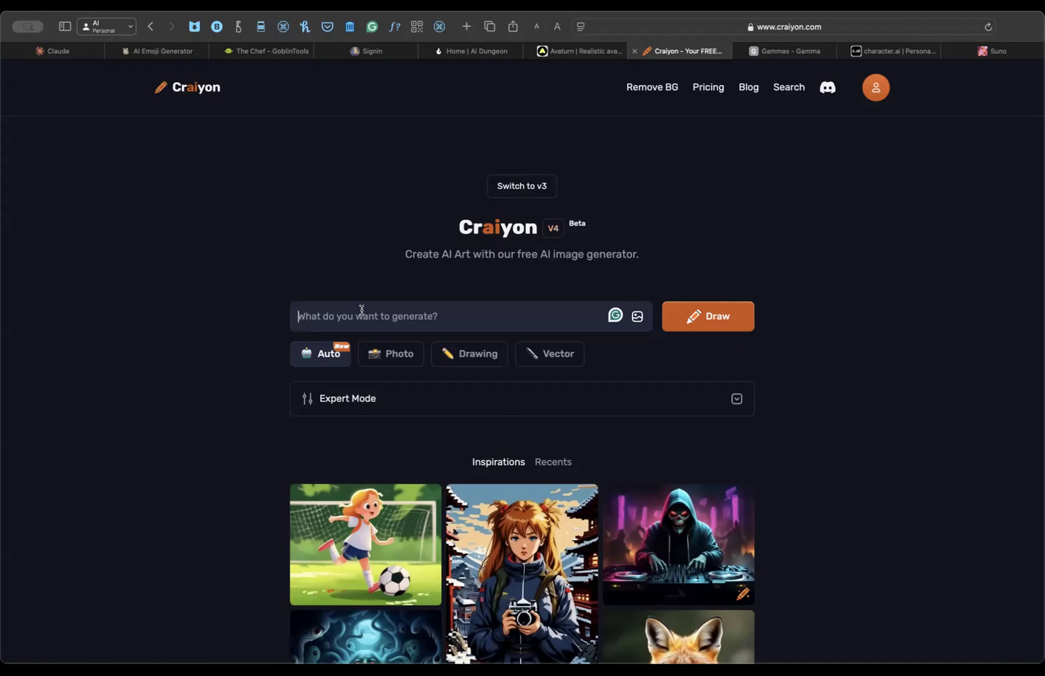
type("HOckey Pl")
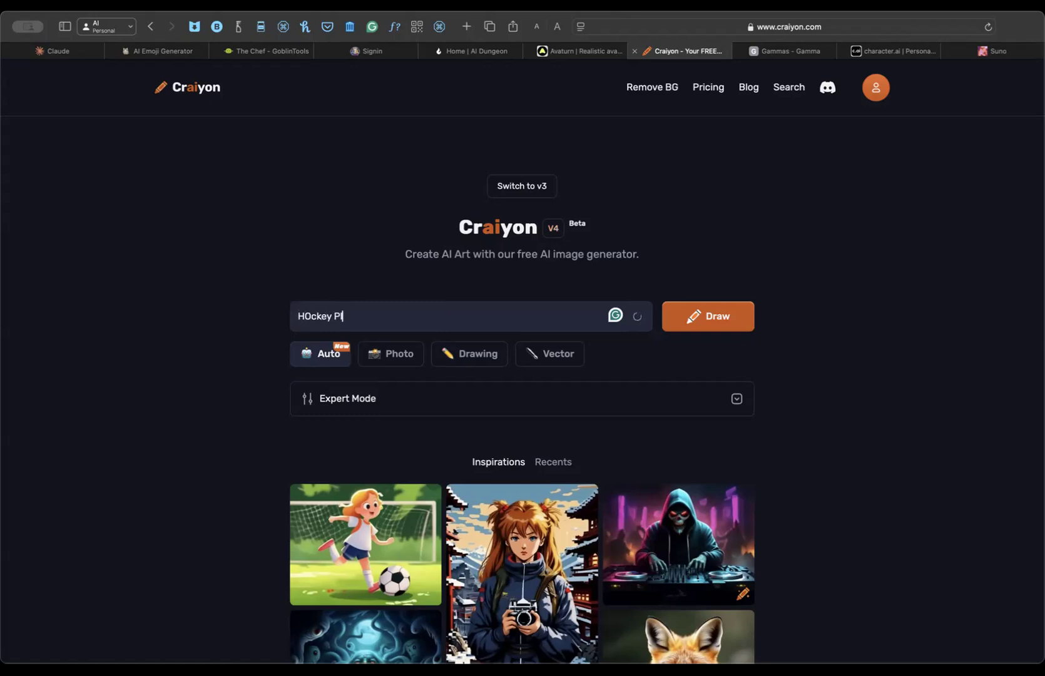
type("ayer")
left_click(489, 356)
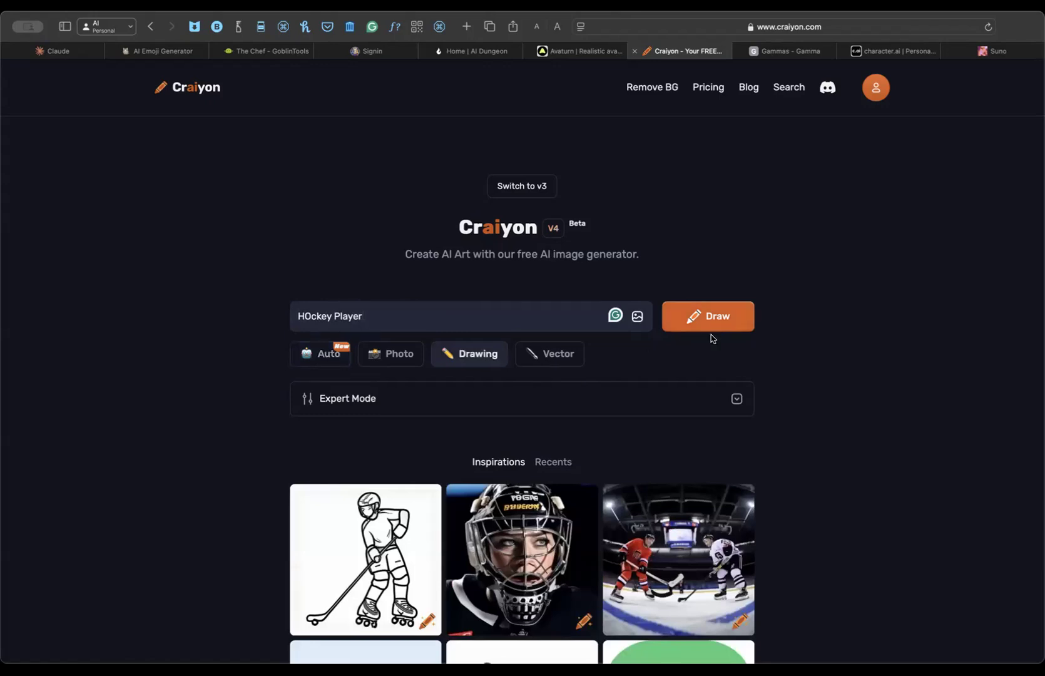
left_click(563, 355)
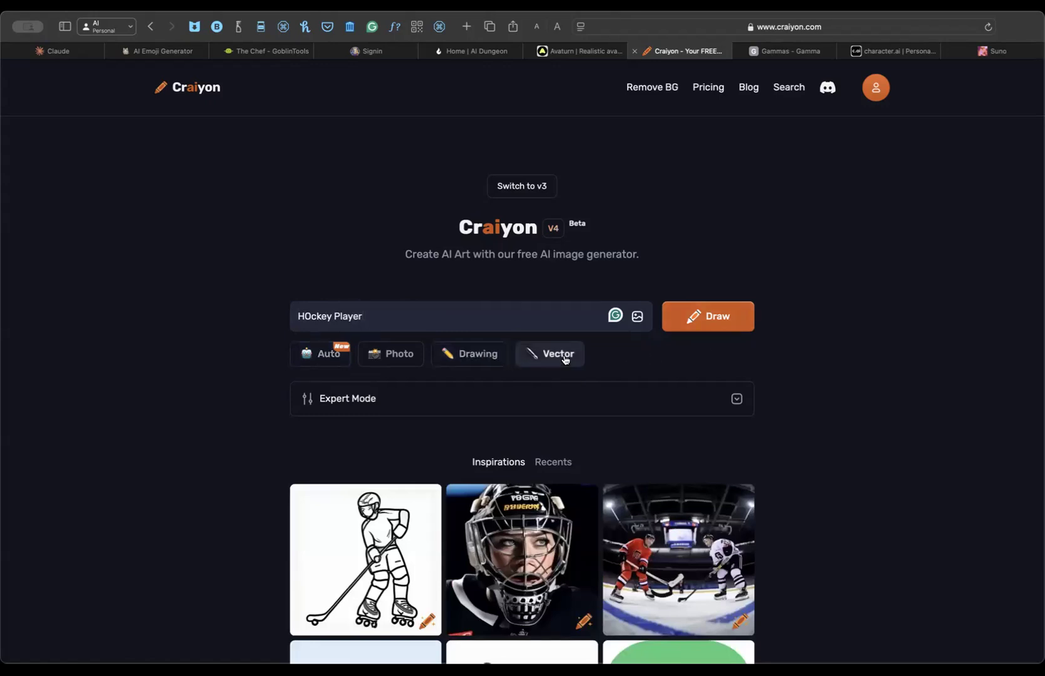
Examine the hockey-themed inspiration images for the prompt and return to the prompt area.
scroll(762, 460, "down", 10)
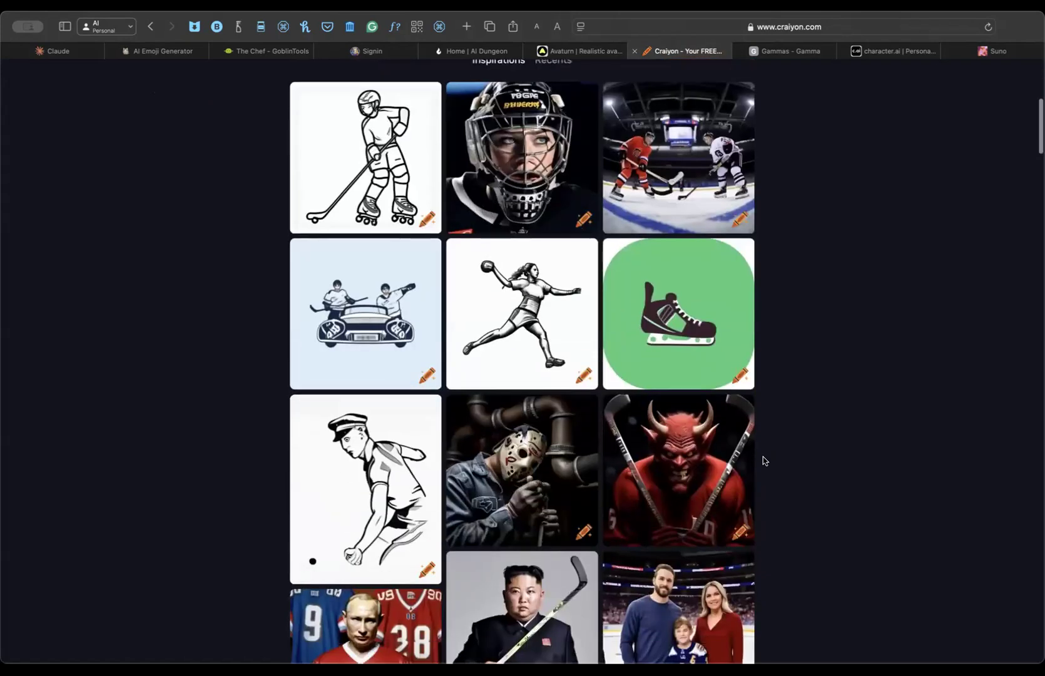
scroll(761, 460, "down", 5)
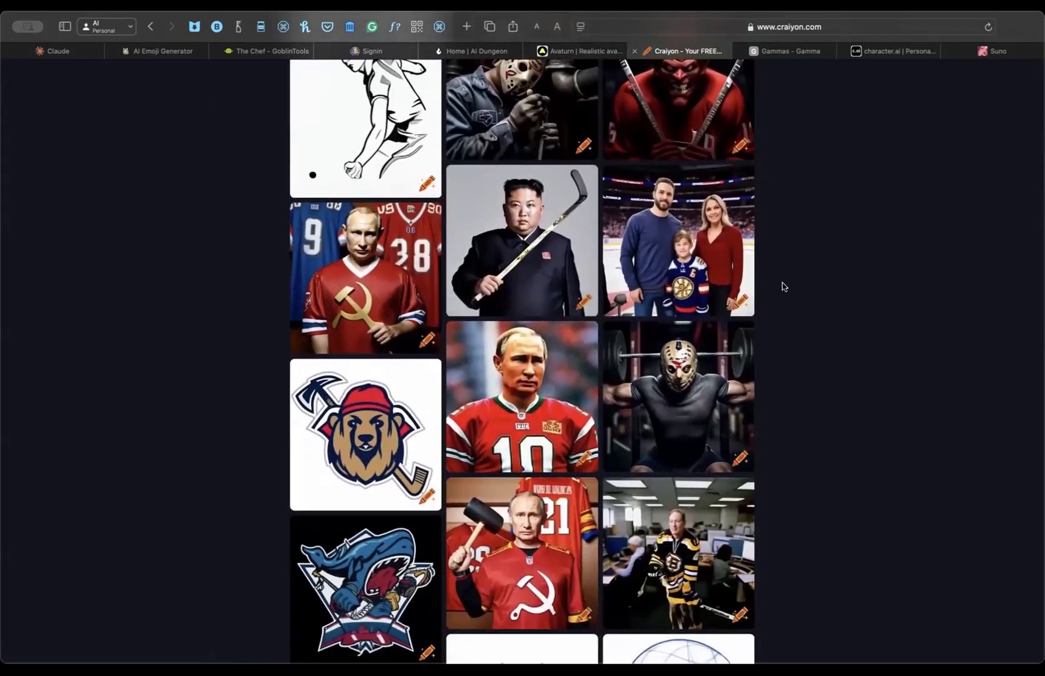
scroll(782, 282, "down", 1)
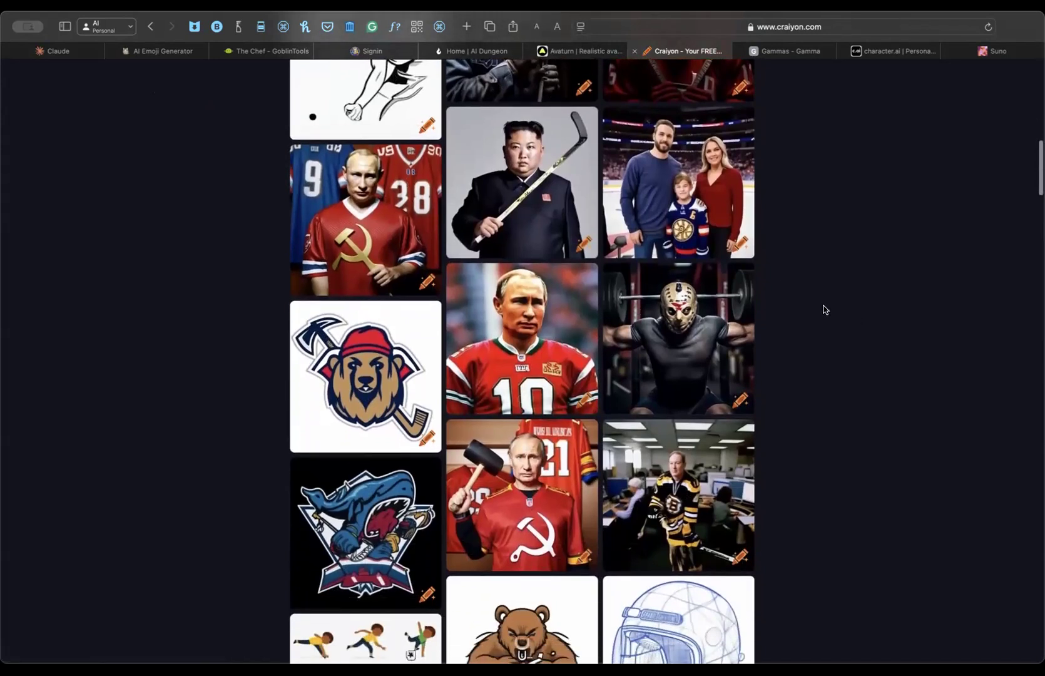
scroll(822, 306, "up", 15)
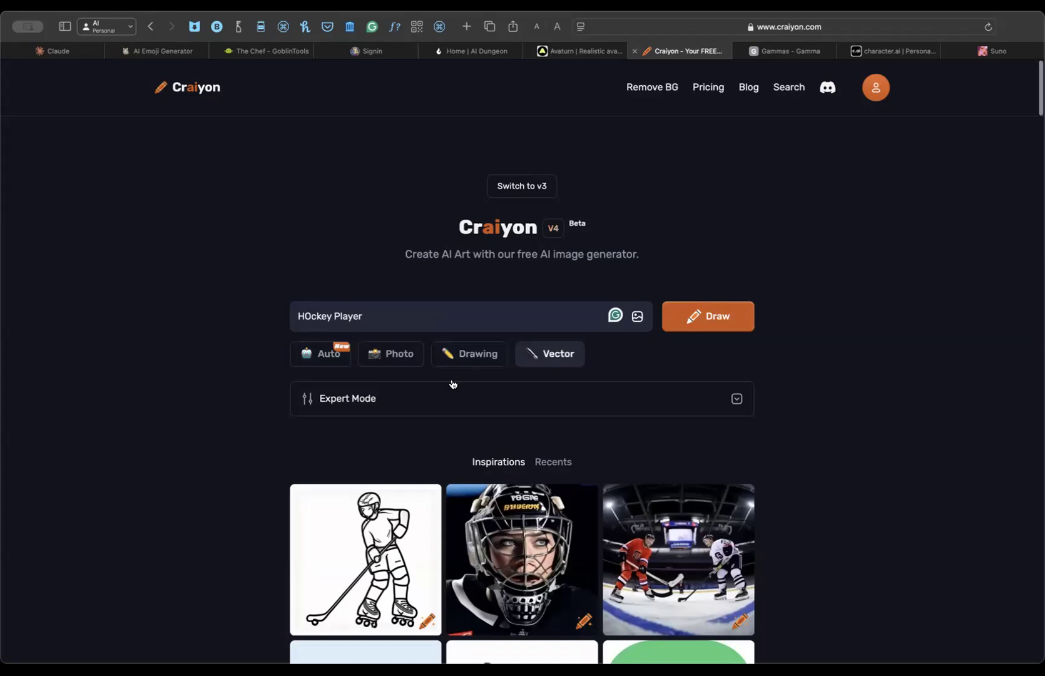
Switch to Gamma, read through the Introduction to Apple Freeform presentation and return to the overview of presentations.
left_click(798, 52)
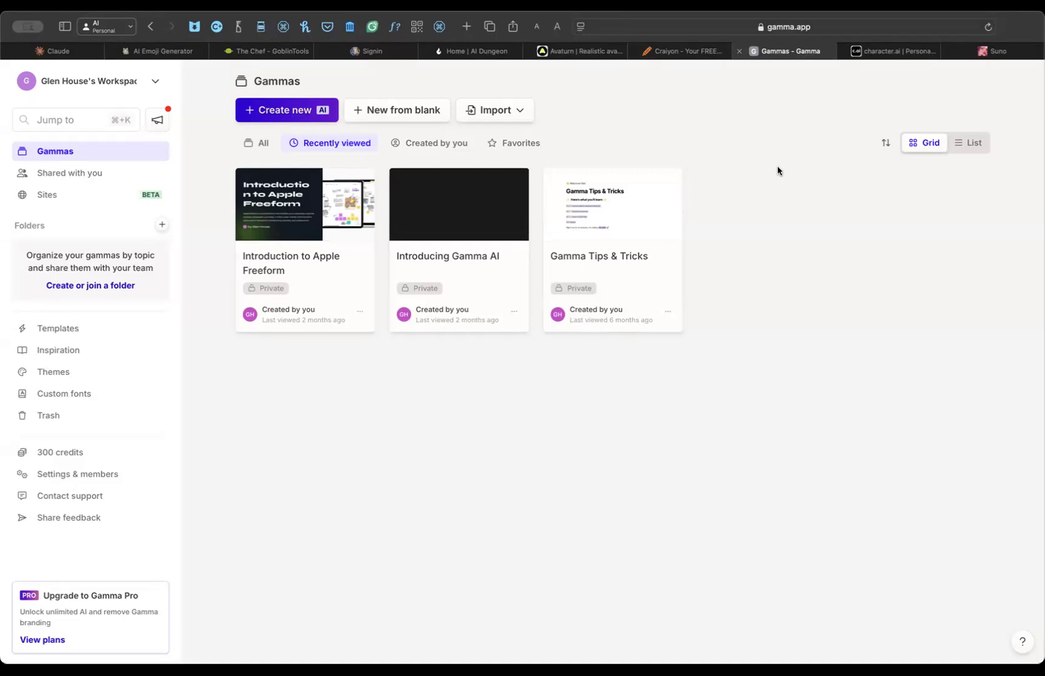
left_click(309, 197)
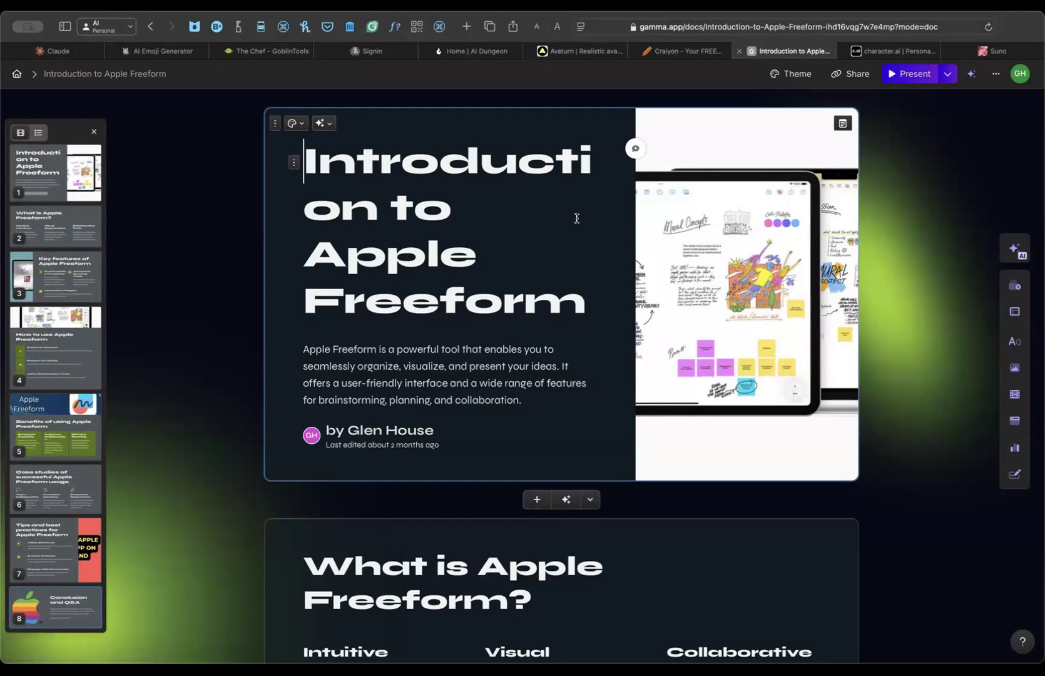
scroll(576, 218, "down", 6)
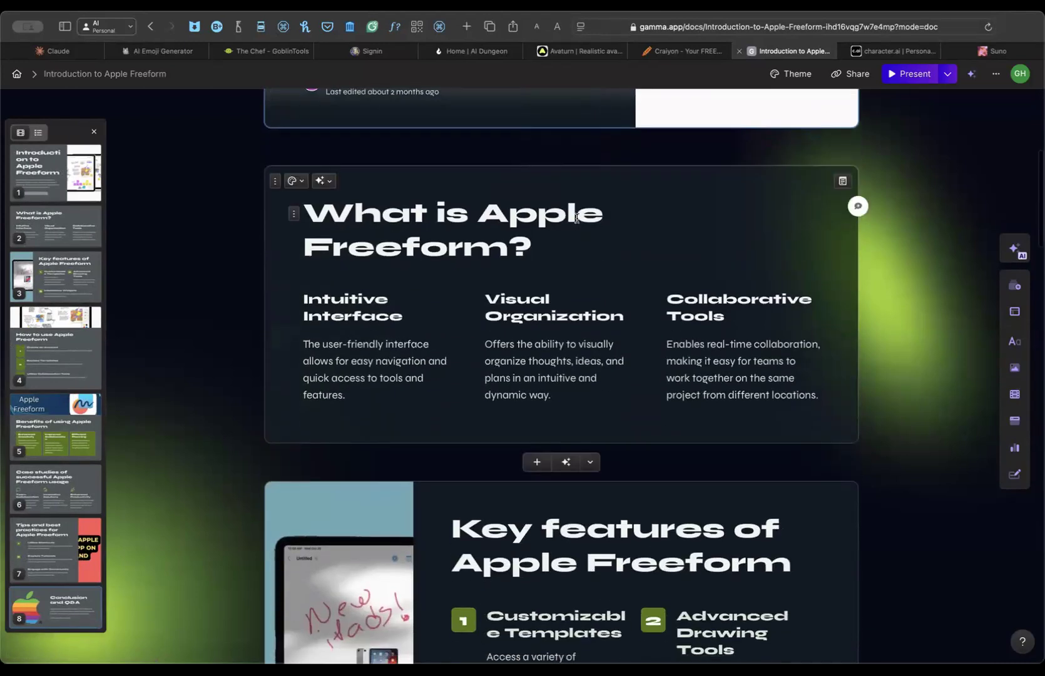
scroll(577, 218, "down", 5)
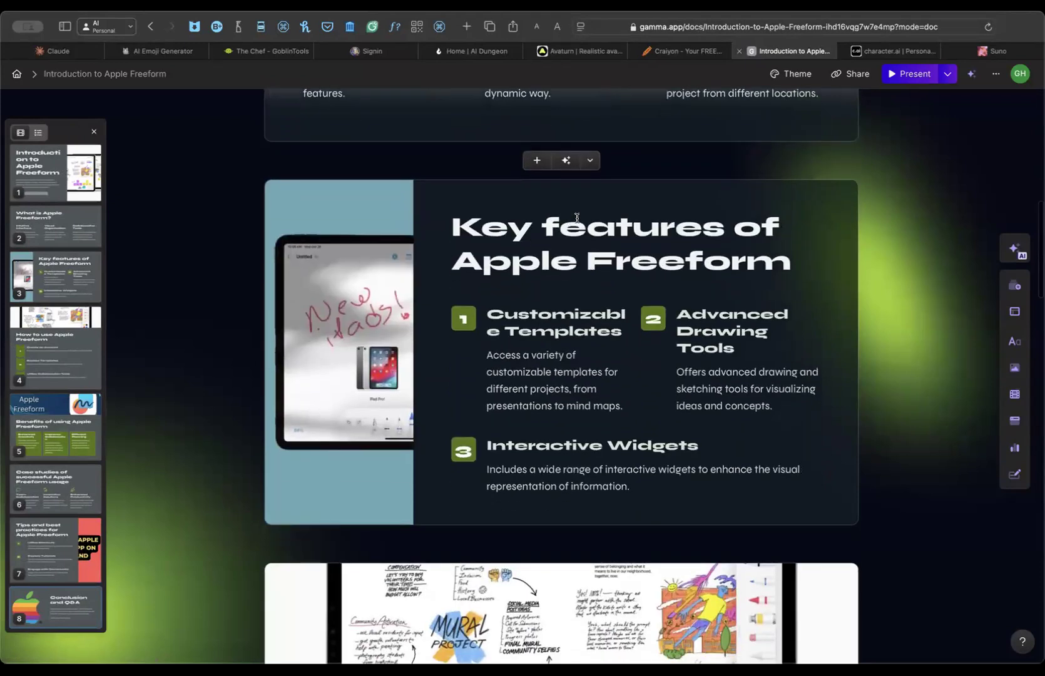
scroll(558, 273, "down", 6)
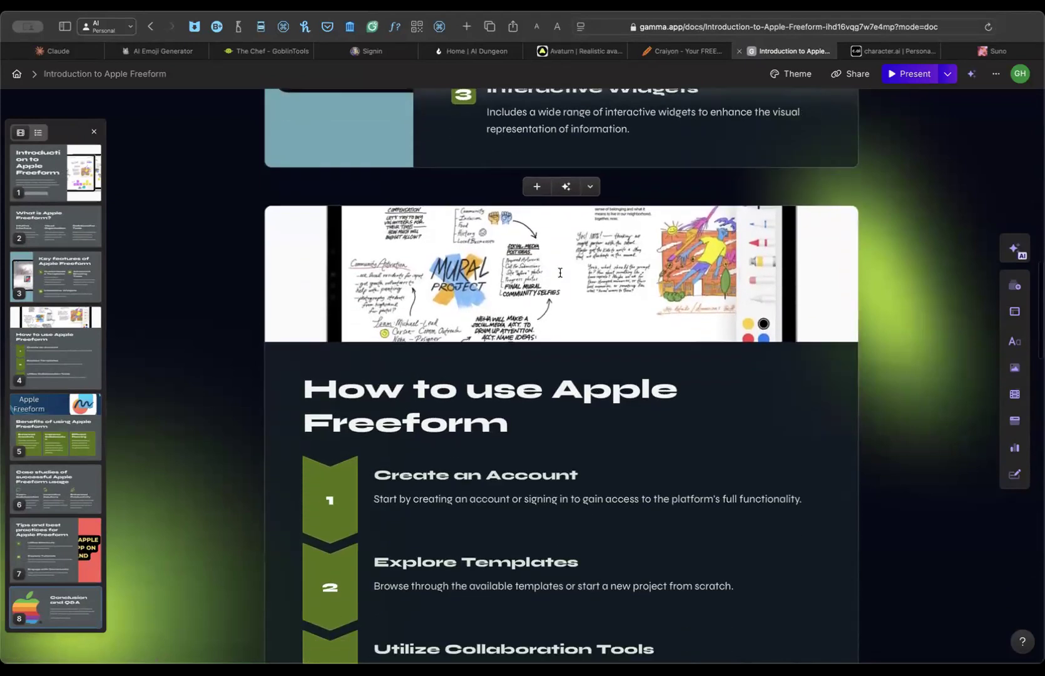
scroll(560, 275, "down", 7)
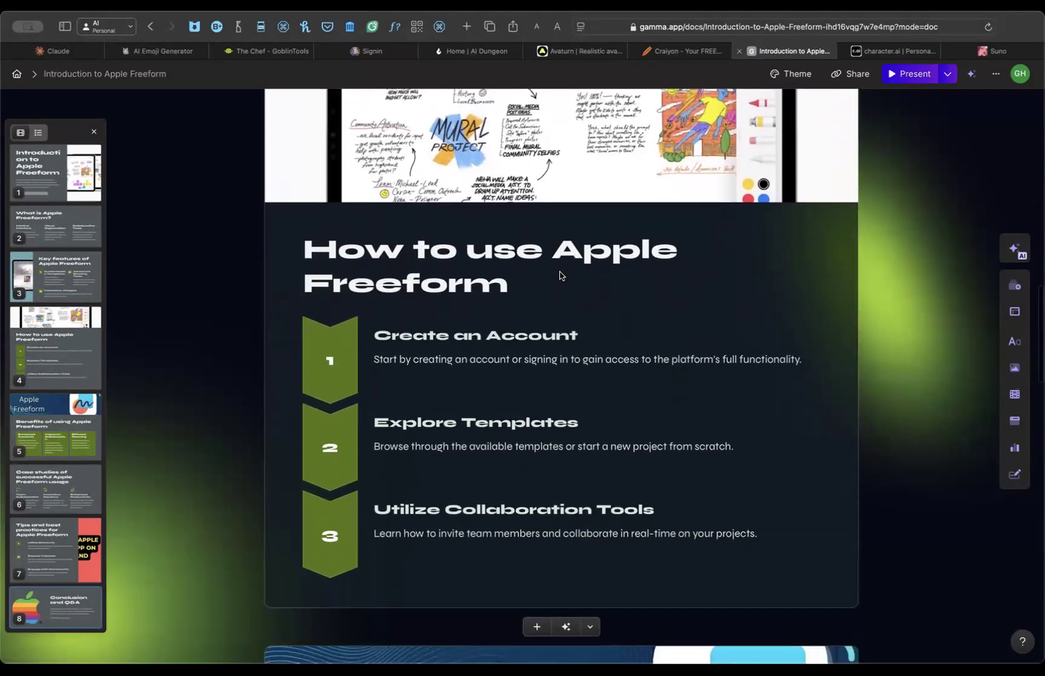
scroll(560, 276, "down", 9)
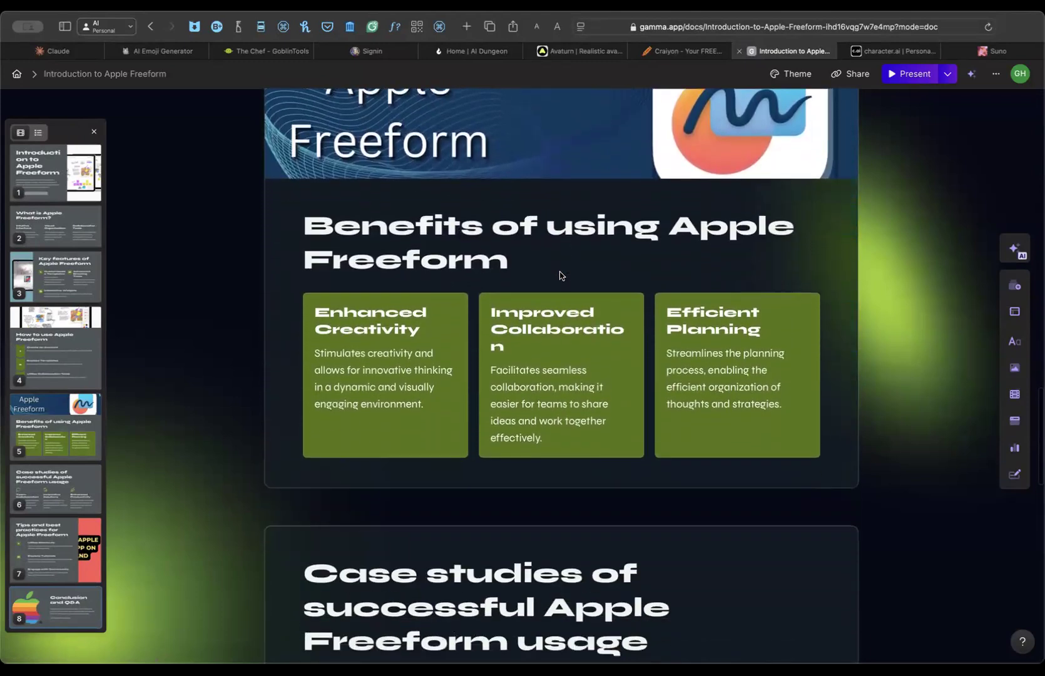
scroll(560, 276, "down", 6)
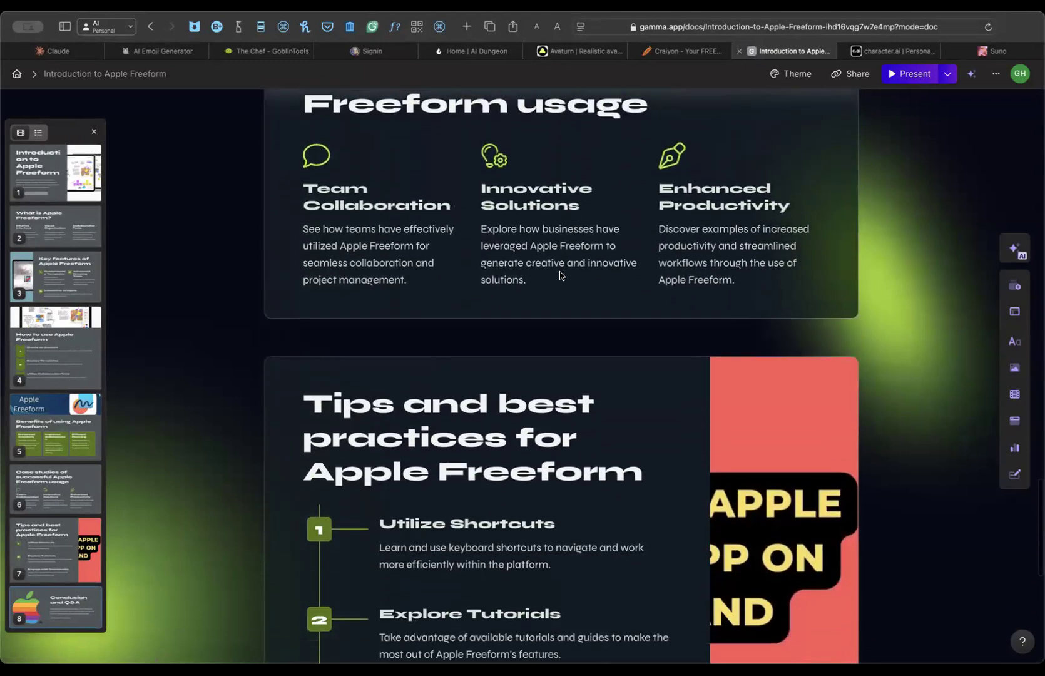
scroll(560, 276, "down", 3)
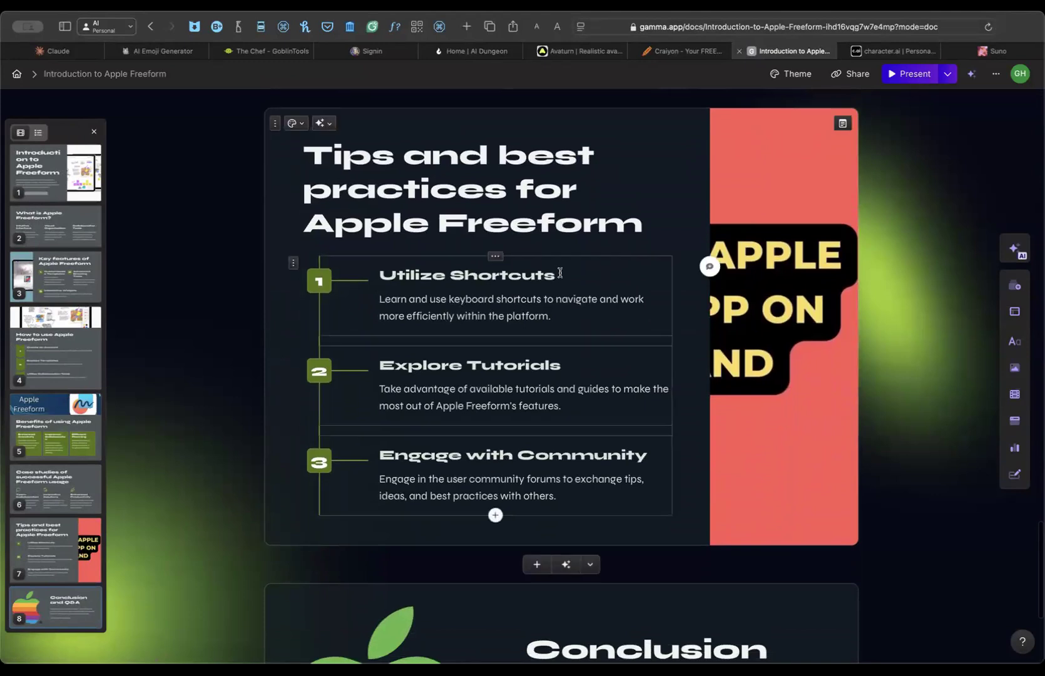
scroll(560, 273, "down", 4)
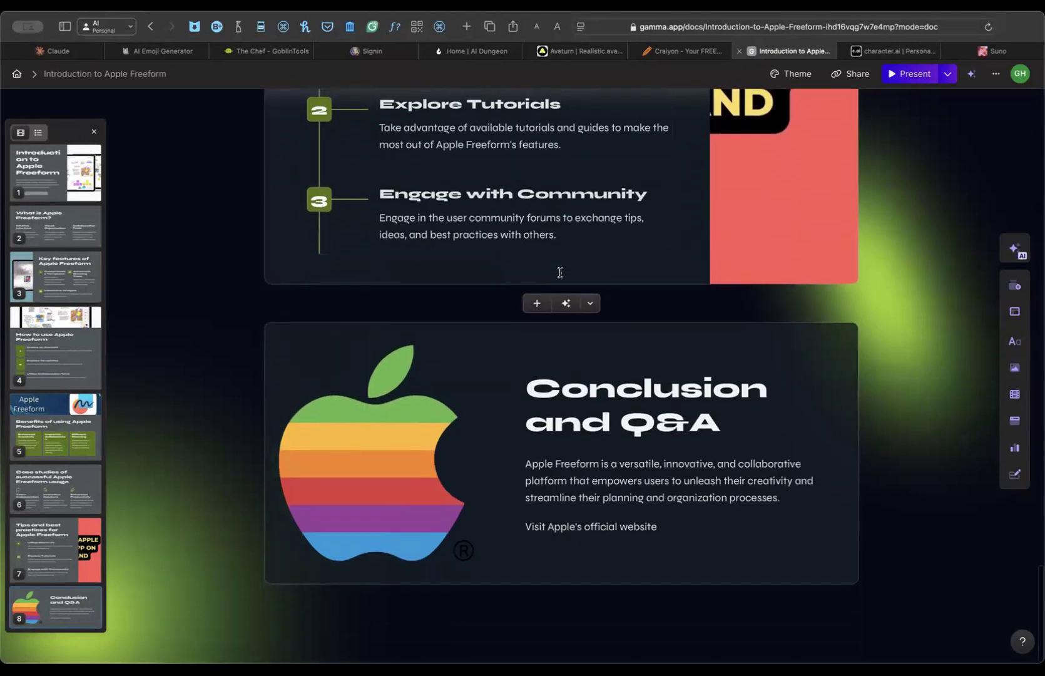
scroll(560, 272, "up", 5)
scroll(560, 272, "up", 20)
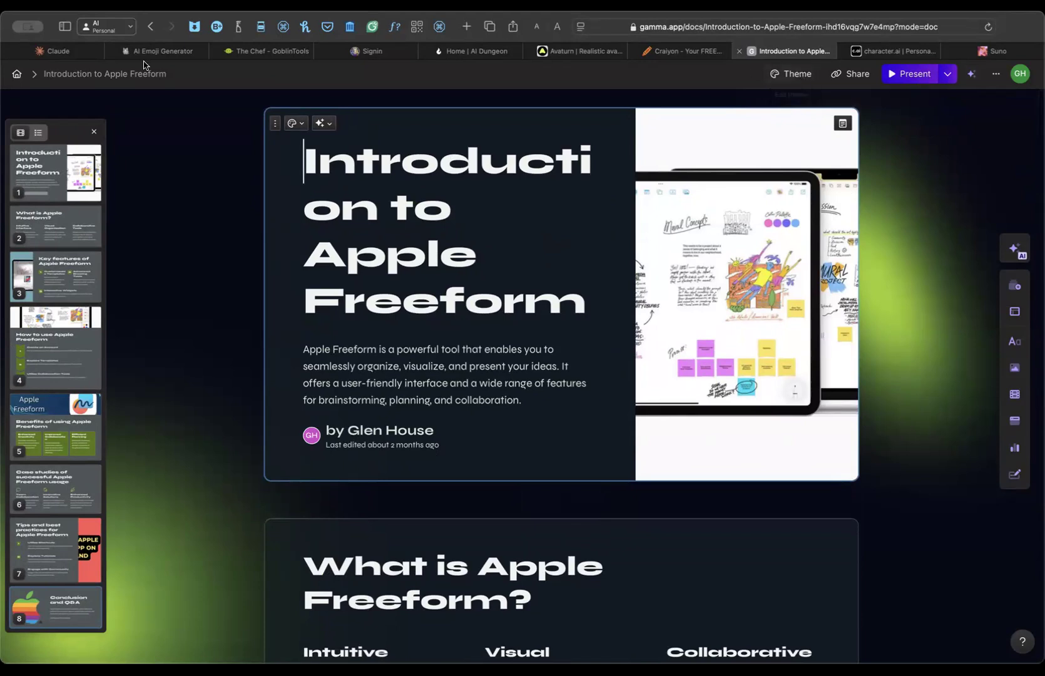
left_click(17, 76)
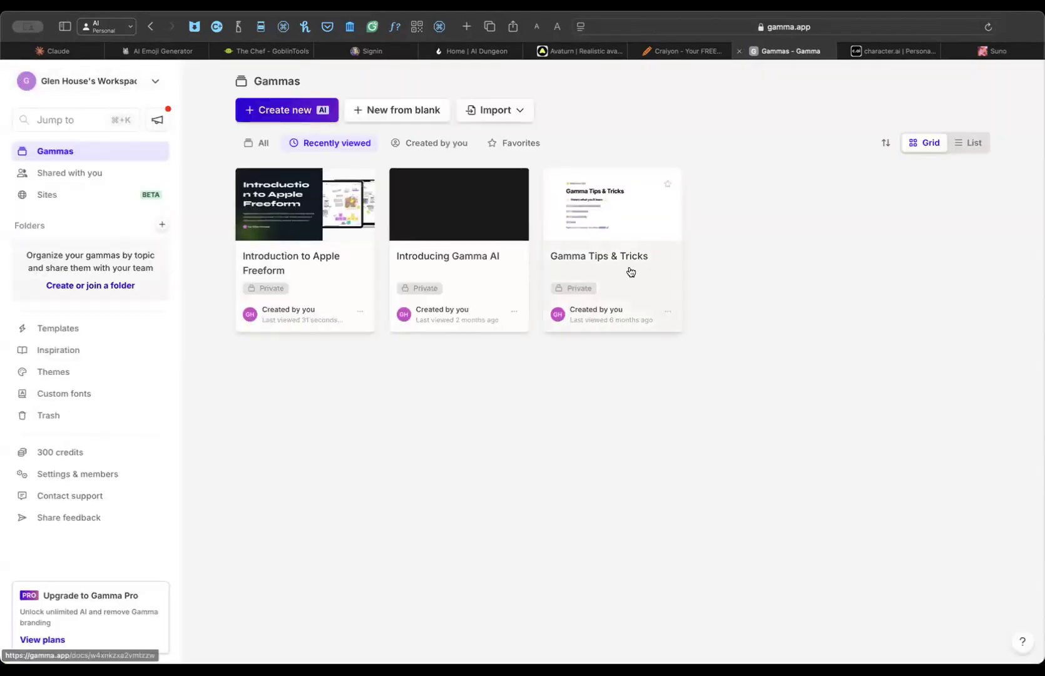
Open the Introducing Gamma AI presentation, look through its cards and return to the overview of presentations.
left_click(478, 258)
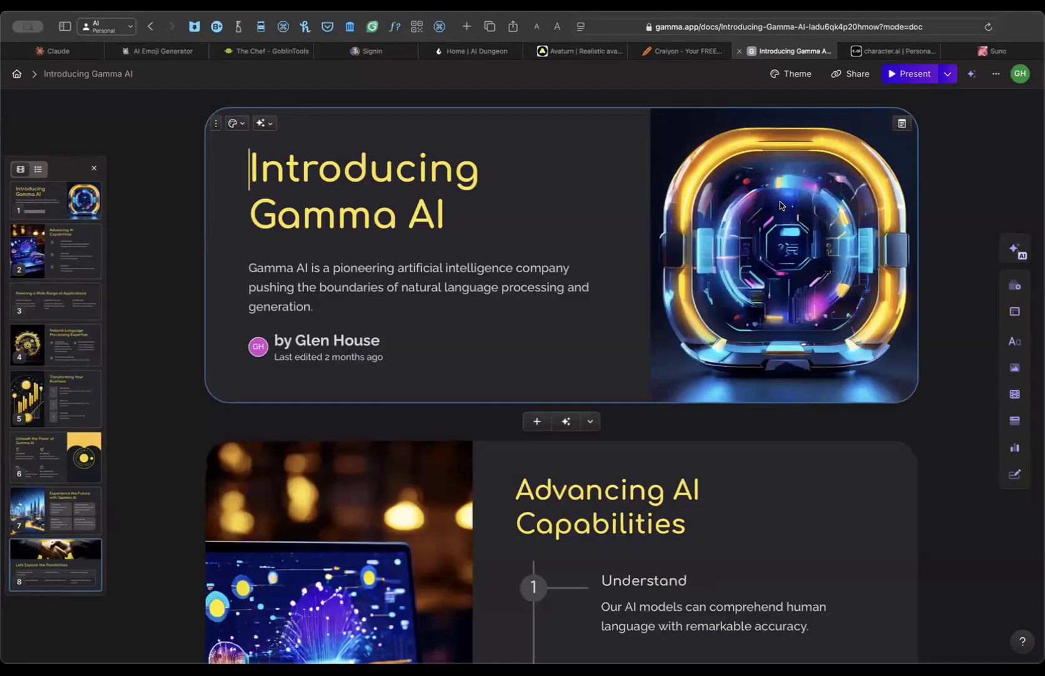
scroll(780, 203, "down", 6)
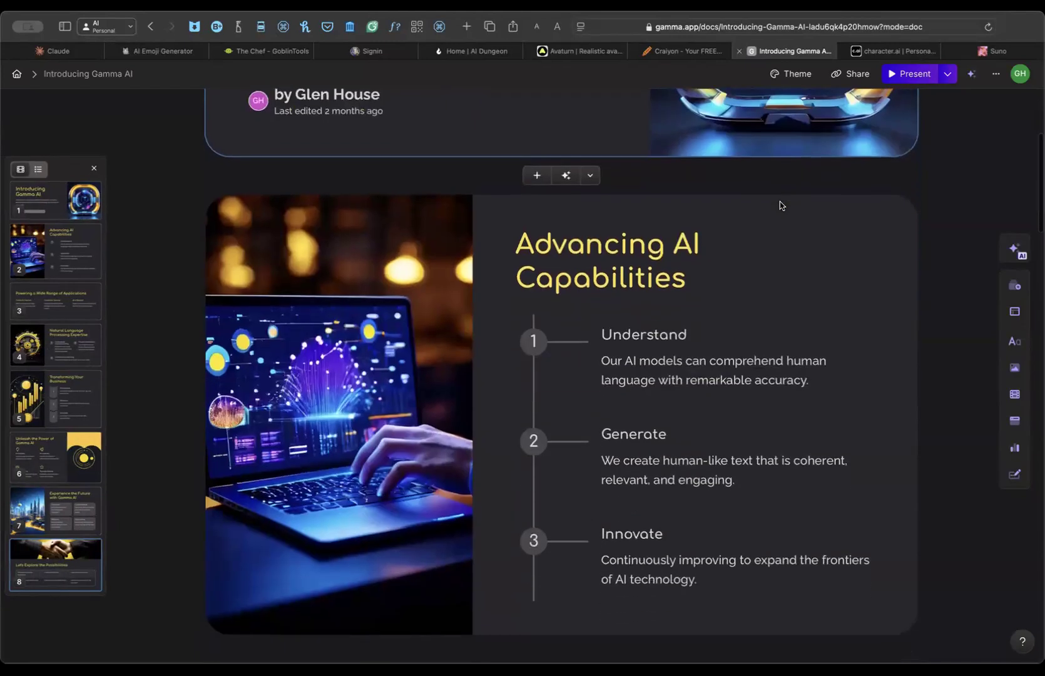
scroll(780, 201, "down", 7)
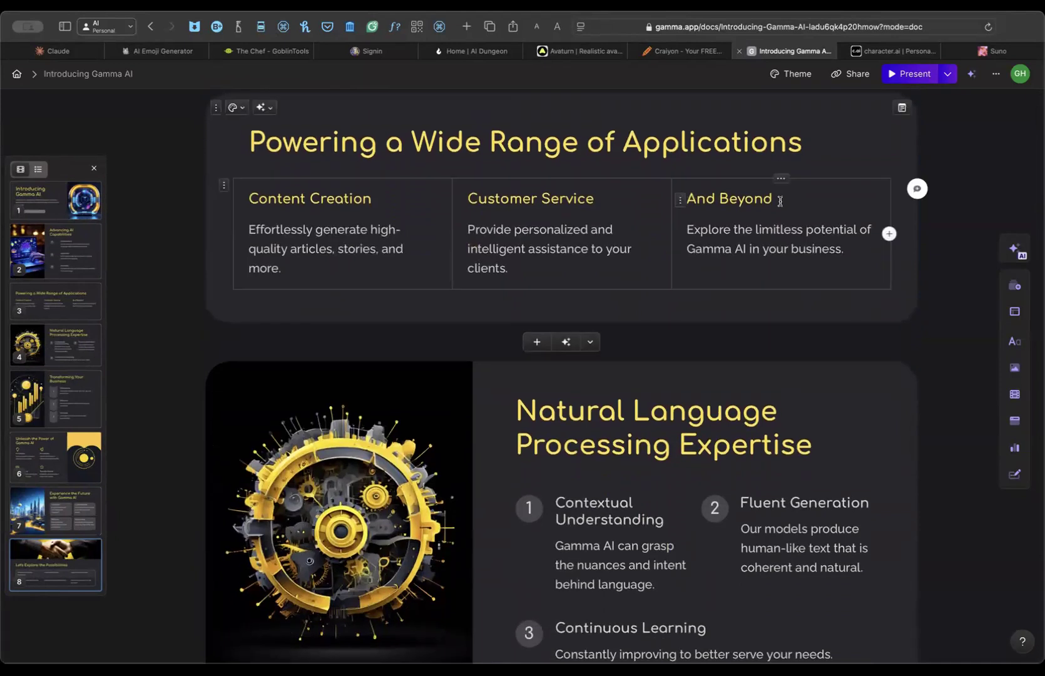
scroll(780, 201, "down", 2)
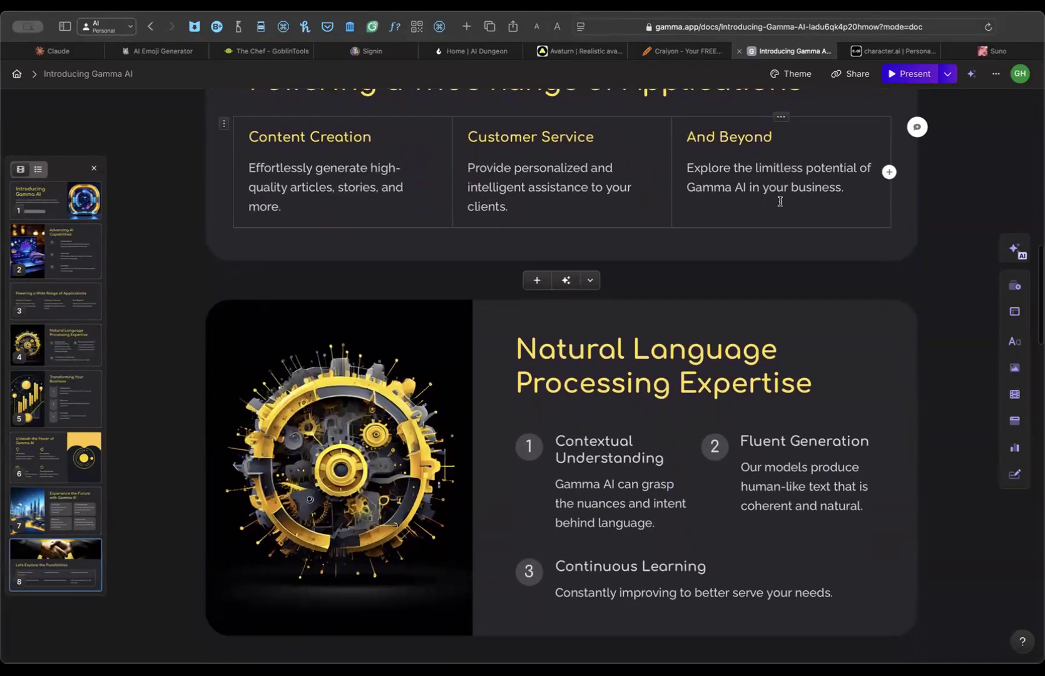
scroll(780, 201, "down", 1)
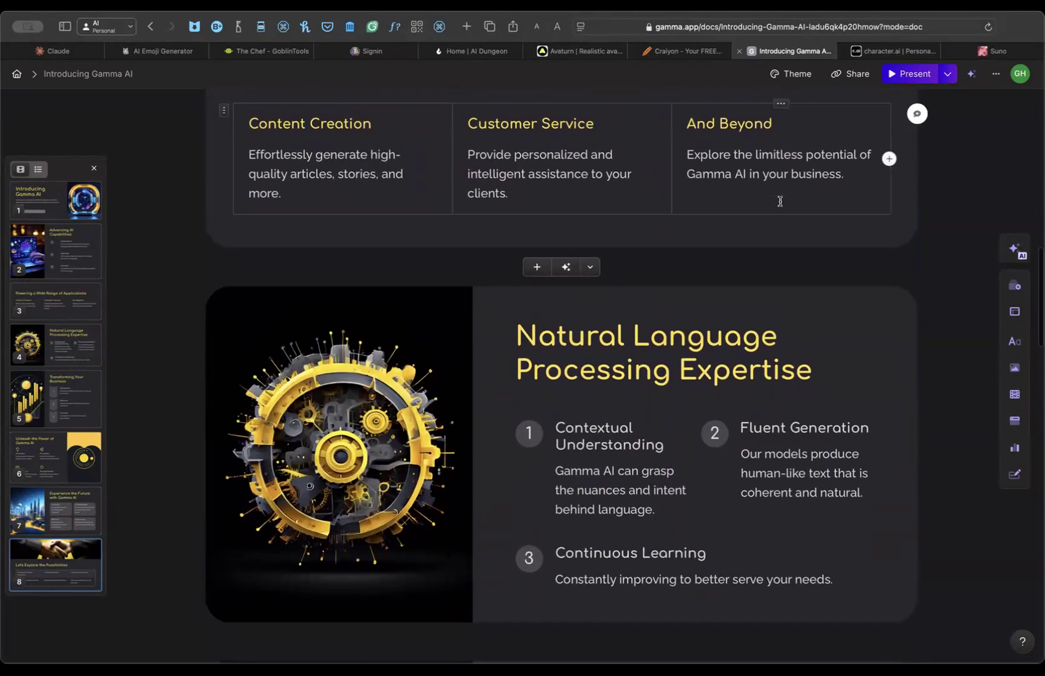
scroll(780, 200, "down", 10)
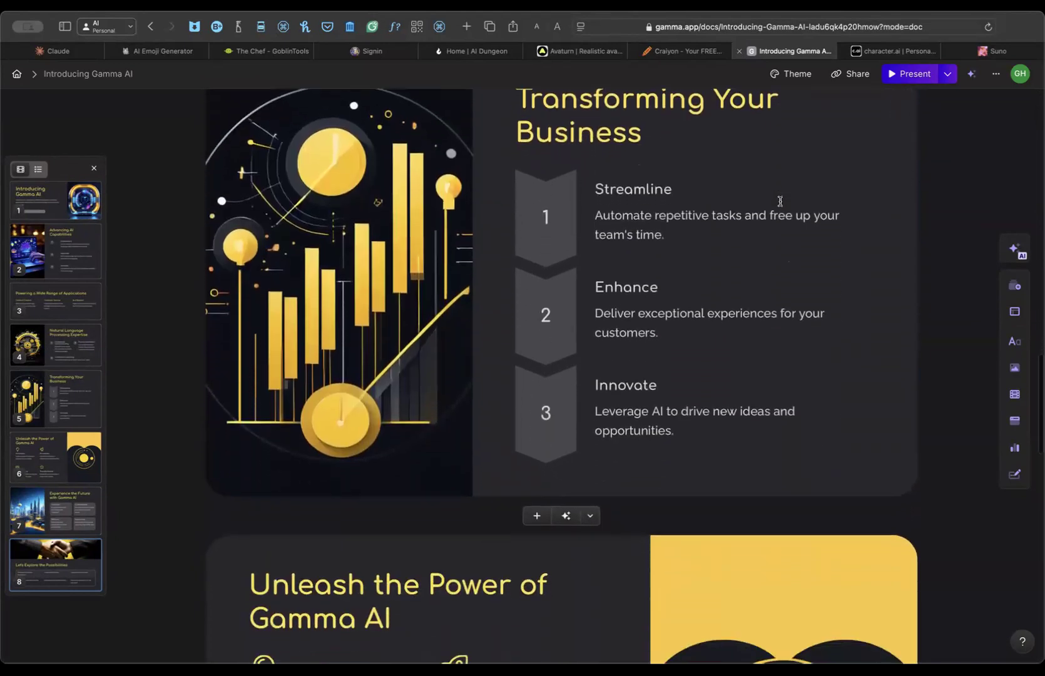
scroll(780, 201, "down", 10)
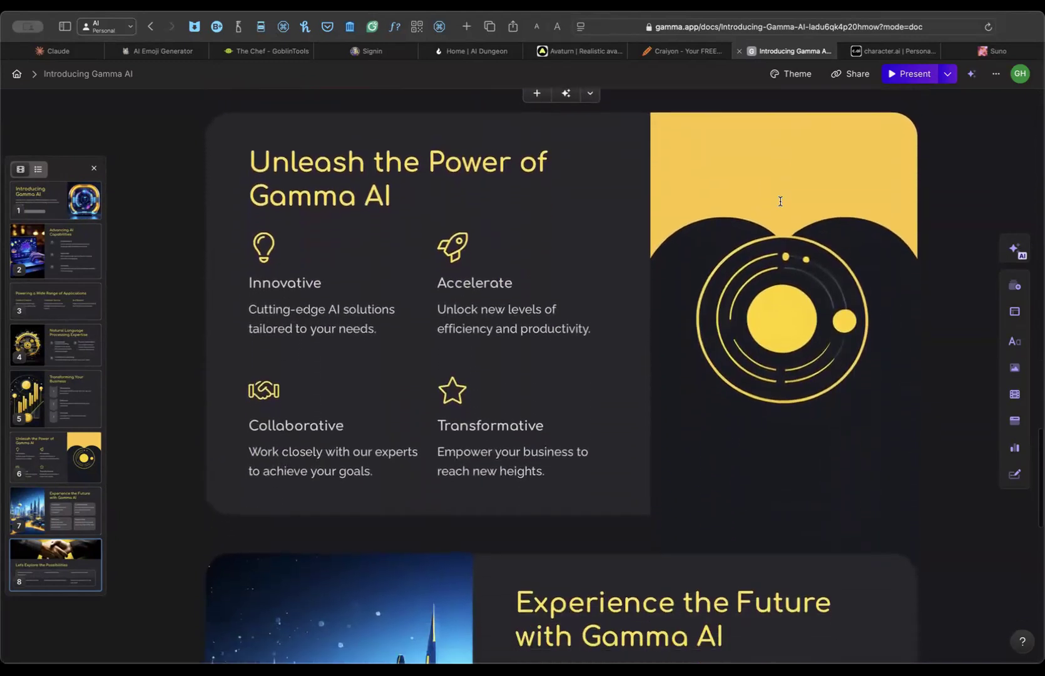
scroll(780, 201, "down", 5)
scroll(777, 203, "up", 20)
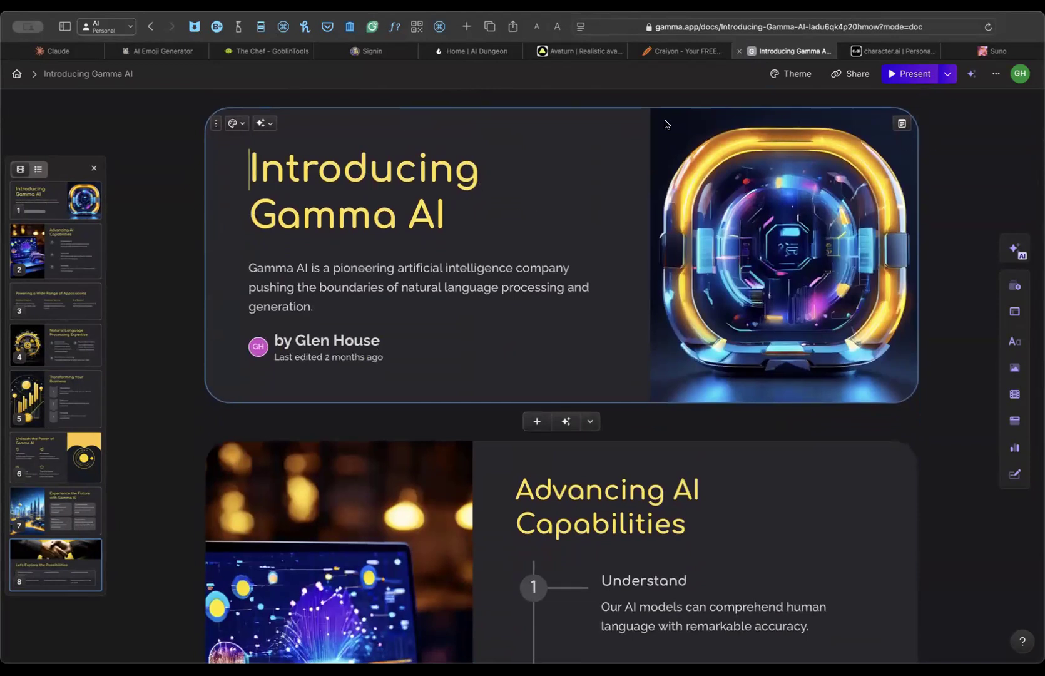
left_click(16, 73)
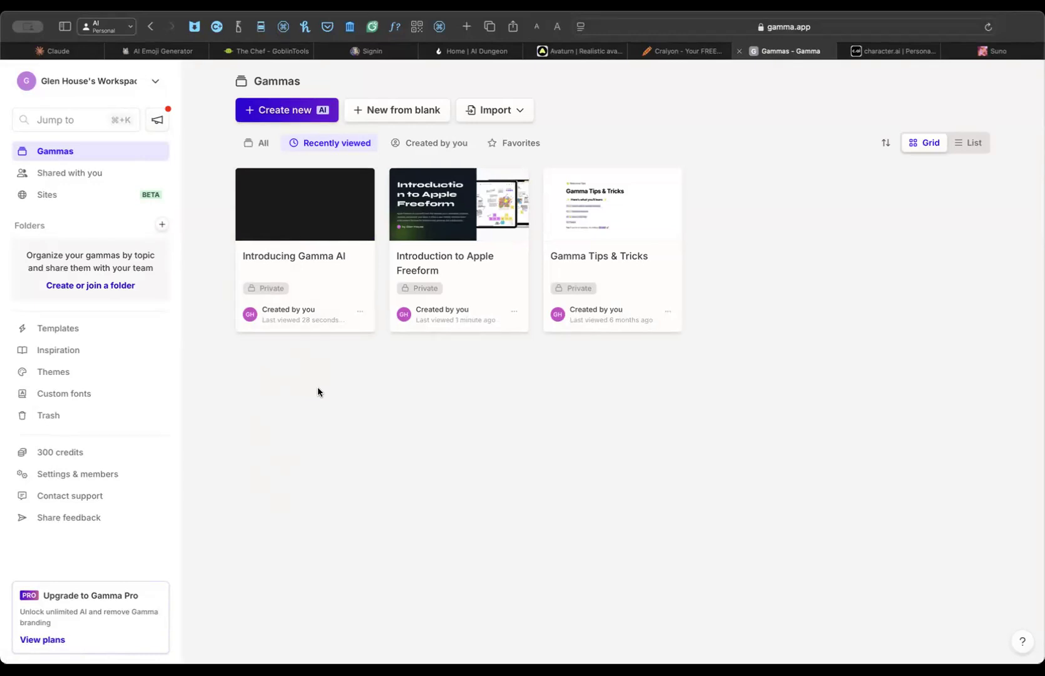
Start a new AI creation and look over the starting options and recent prompts.
left_click(261, 110)
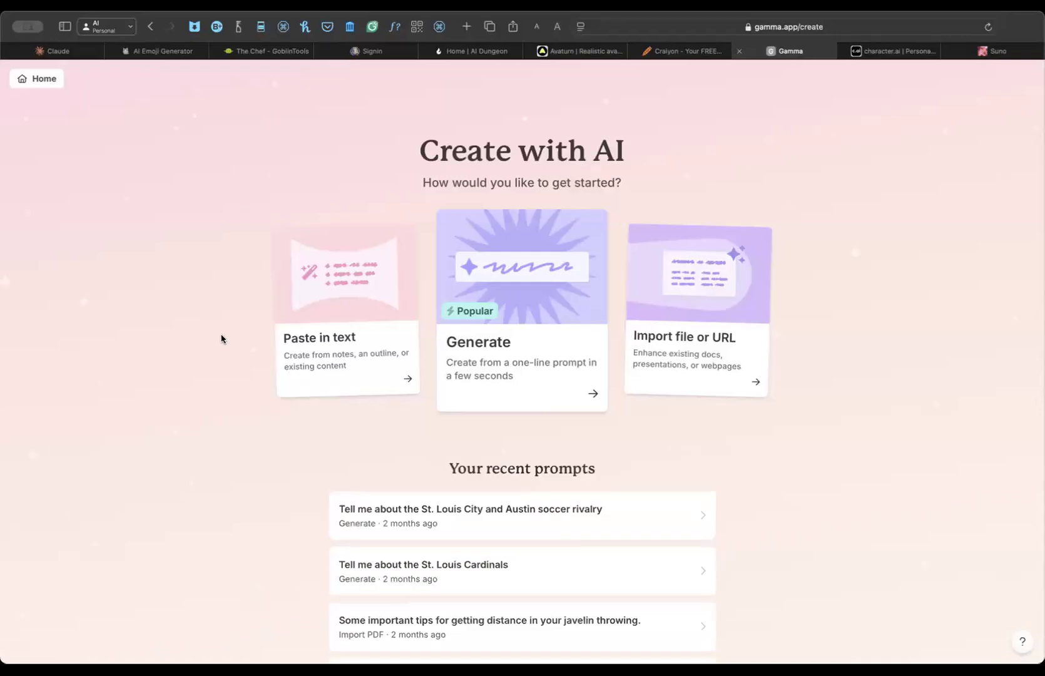
scroll(340, 432, "down", 2)
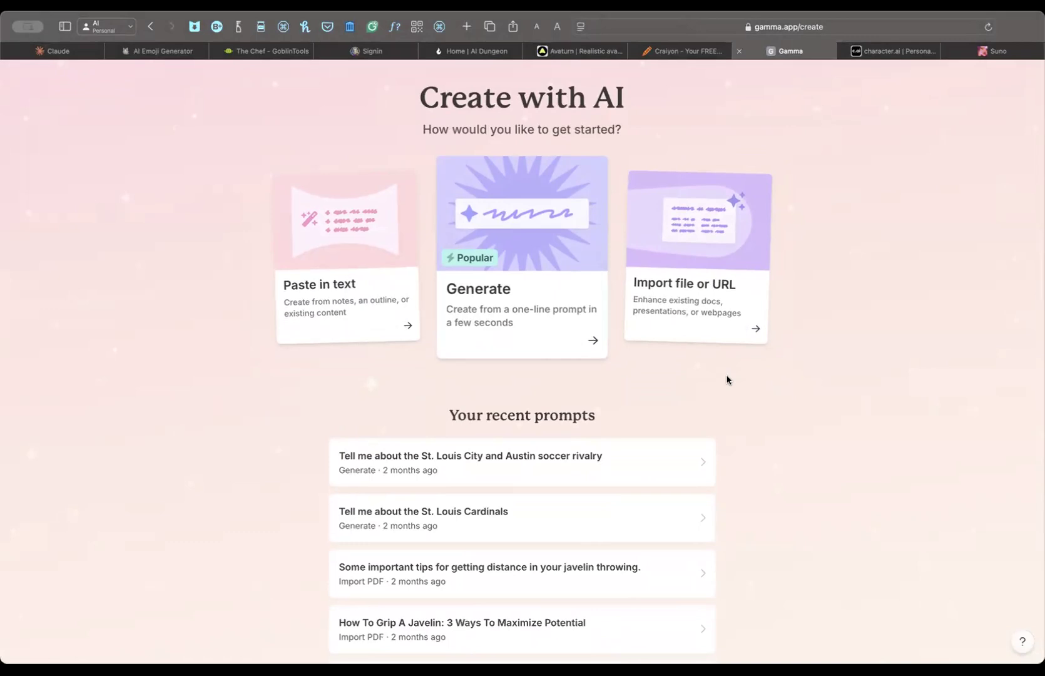
scroll(726, 379, "down", 3)
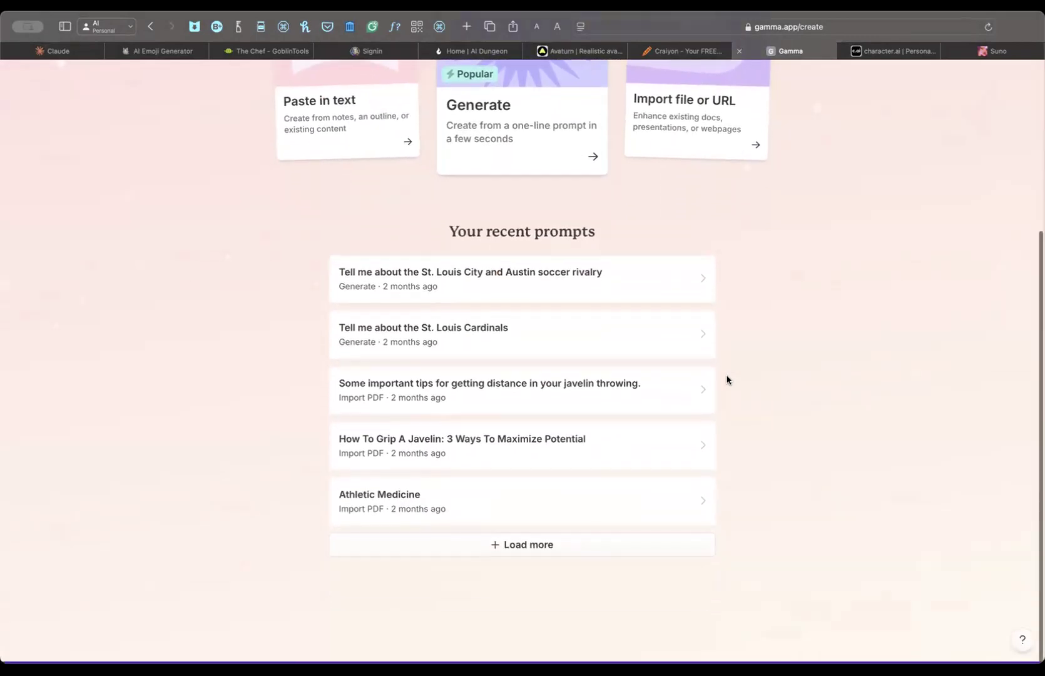
scroll(726, 378, "up", 4)
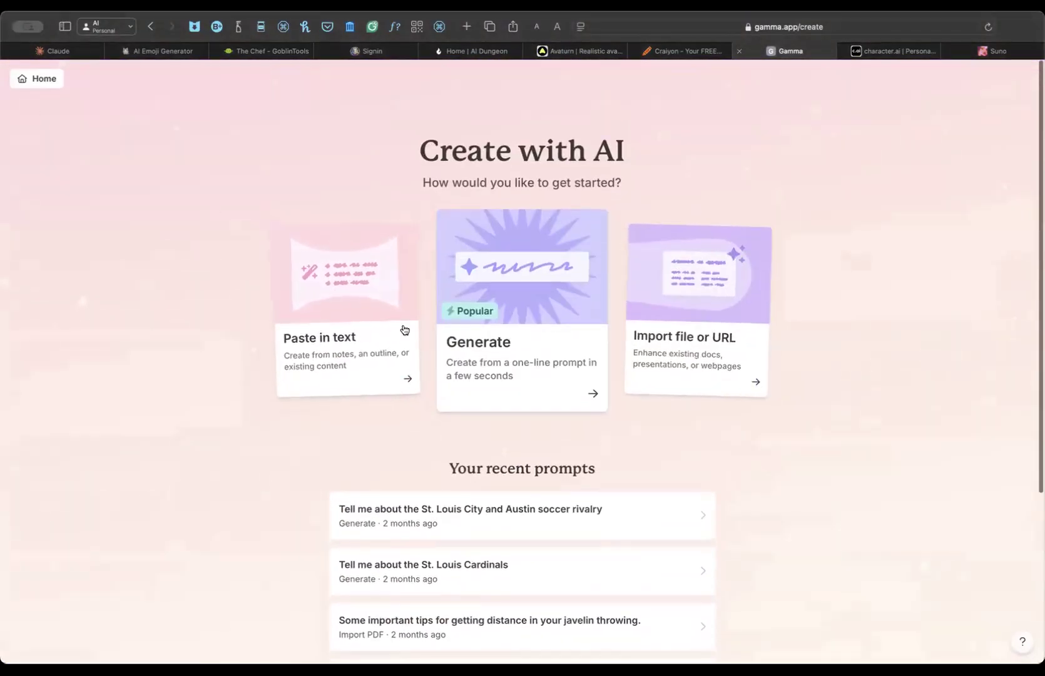
Reuse the recent prompt "Tell me about the St. Louis Cardinals", review its 8-card outline and continue to the theme selection.
scroll(506, 434, "down", 2)
left_click(448, 449)
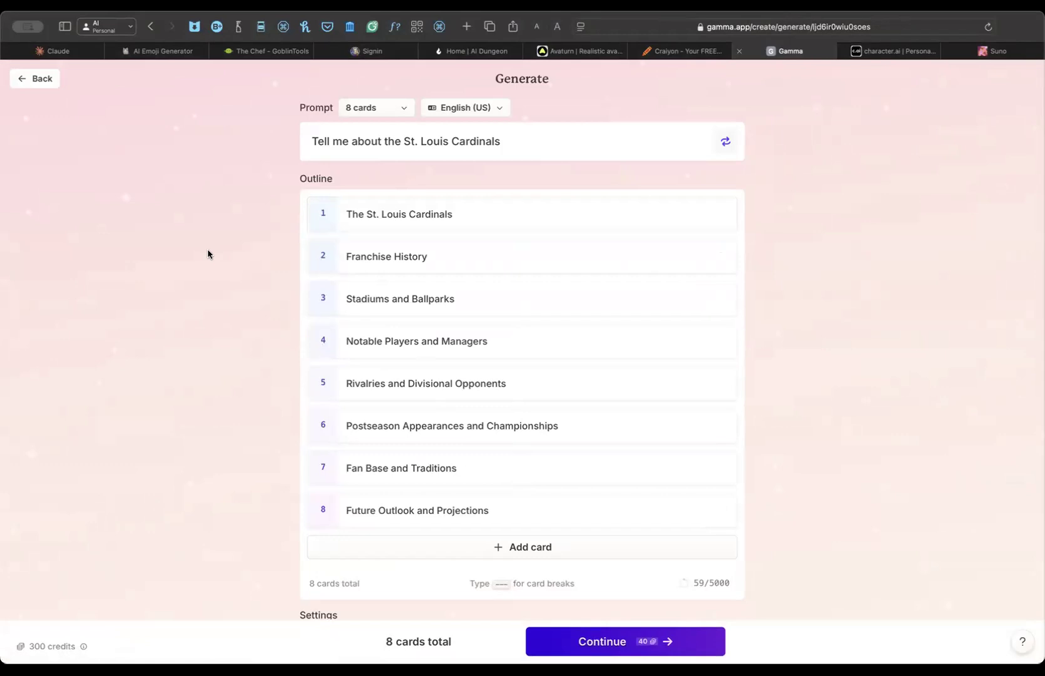
scroll(436, 237, "down", 3)
scroll(436, 238, "up", 4)
left_click(611, 646)
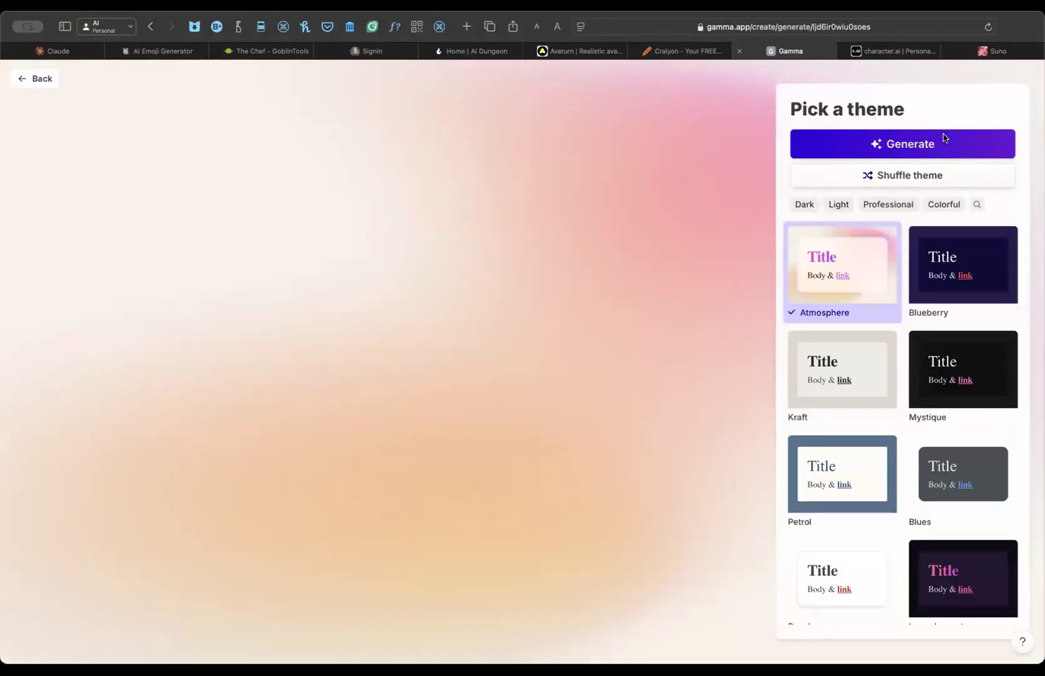
Choose the Flamingo theme and generate the St. Louis Cardinals presentation.
scroll(842, 497, "down", 10)
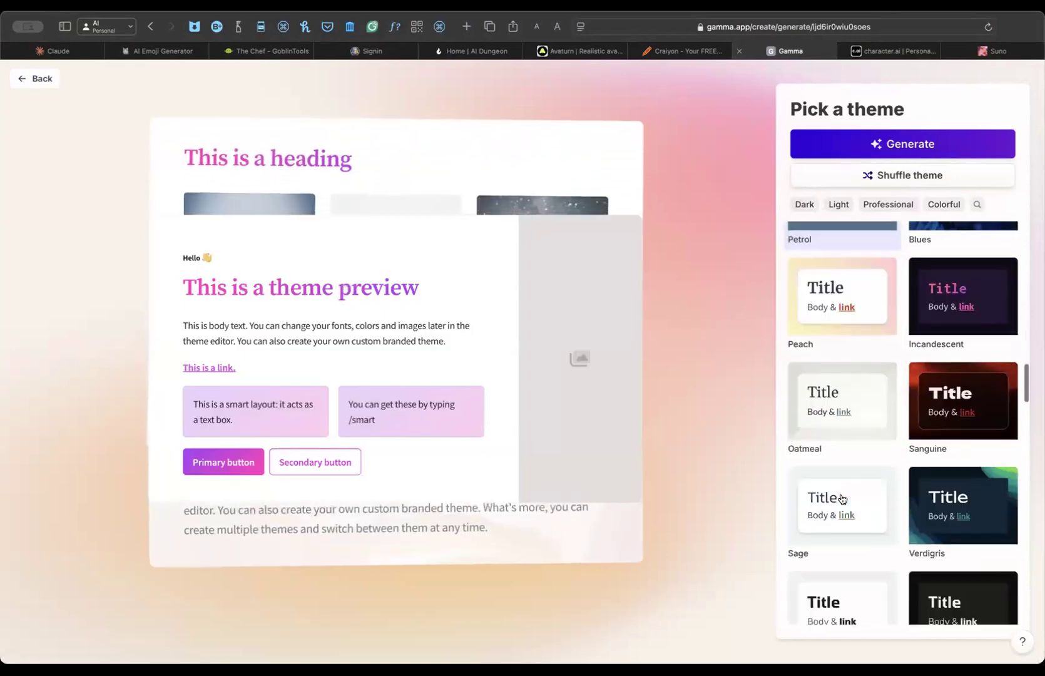
left_click(851, 442)
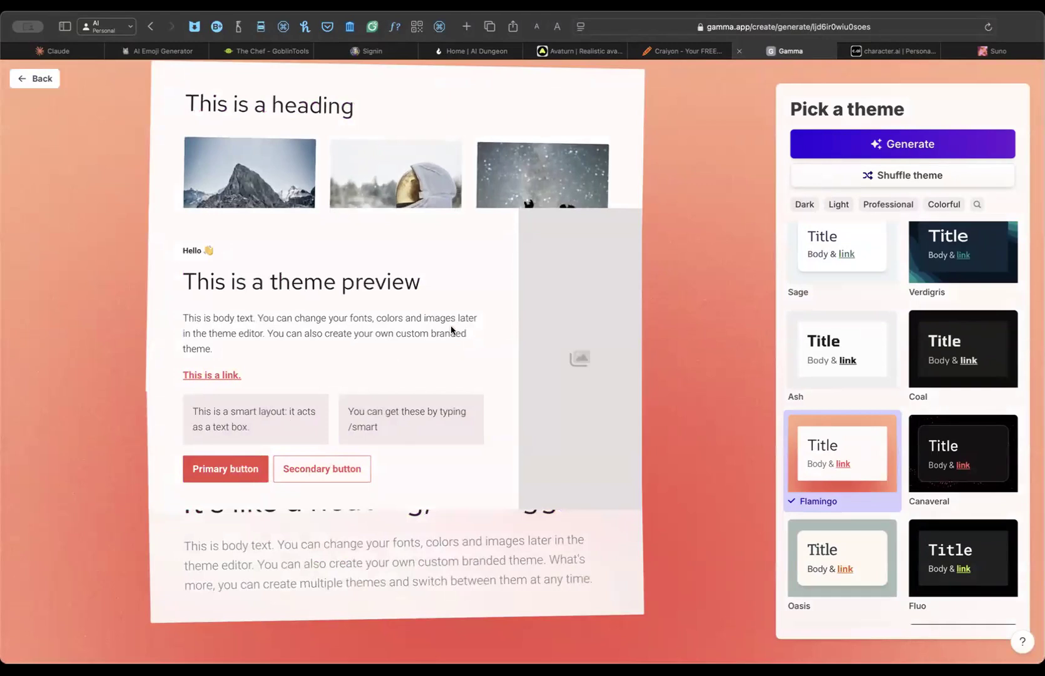
left_click(835, 141)
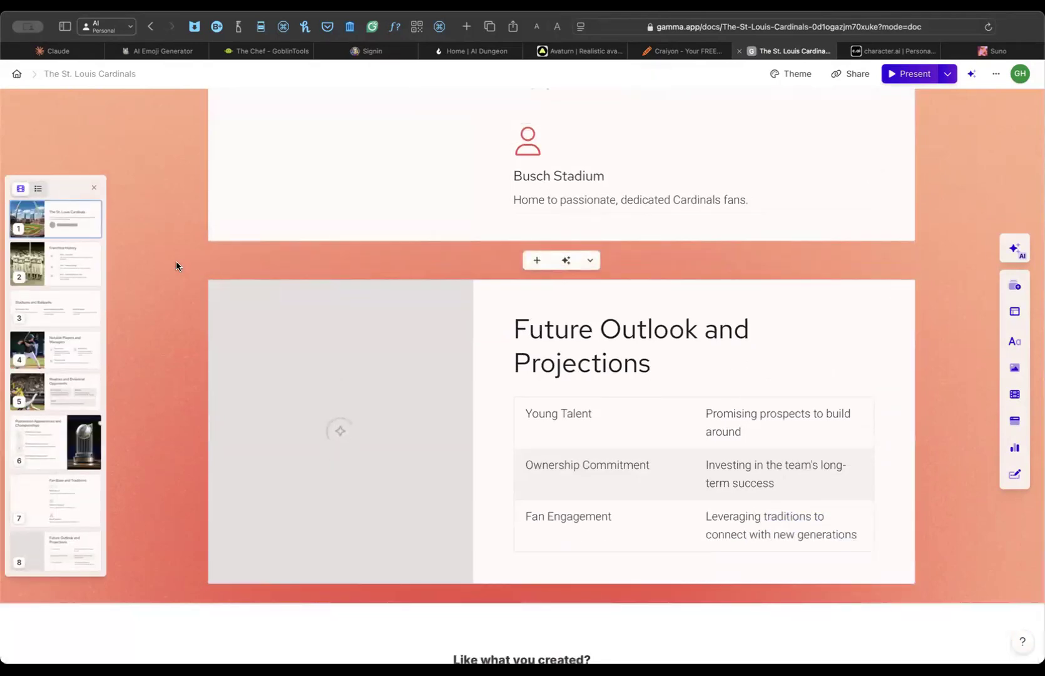
Review the generated St. Louis Cardinals cards from the last to the first and return to the overview of presentations.
scroll(175, 263, "up", 3)
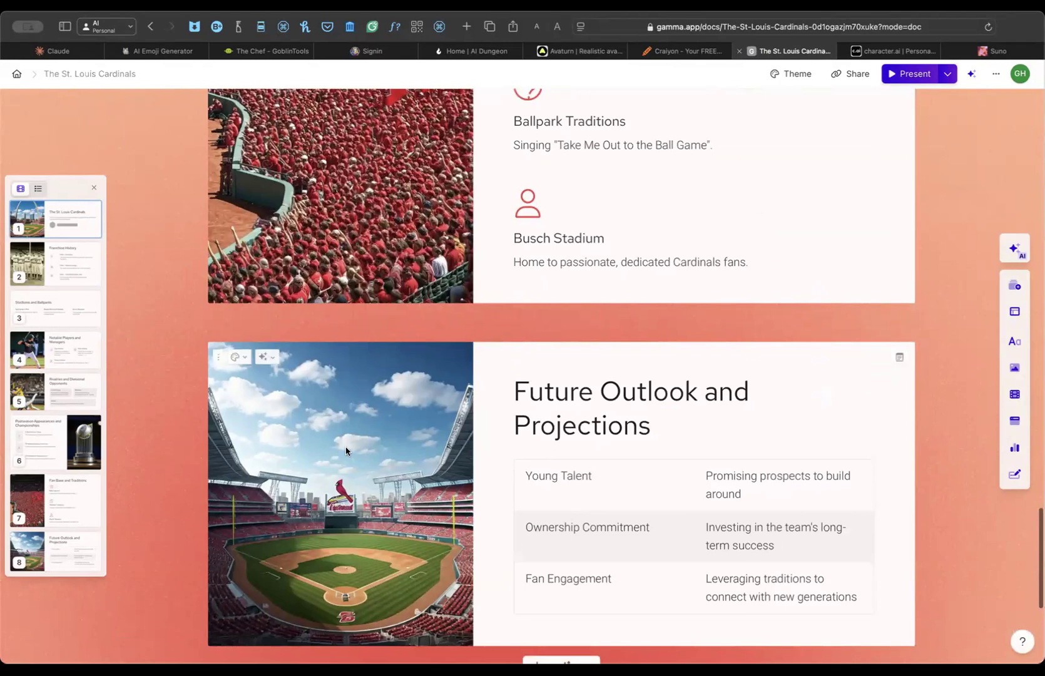
scroll(303, 415, "up", 5)
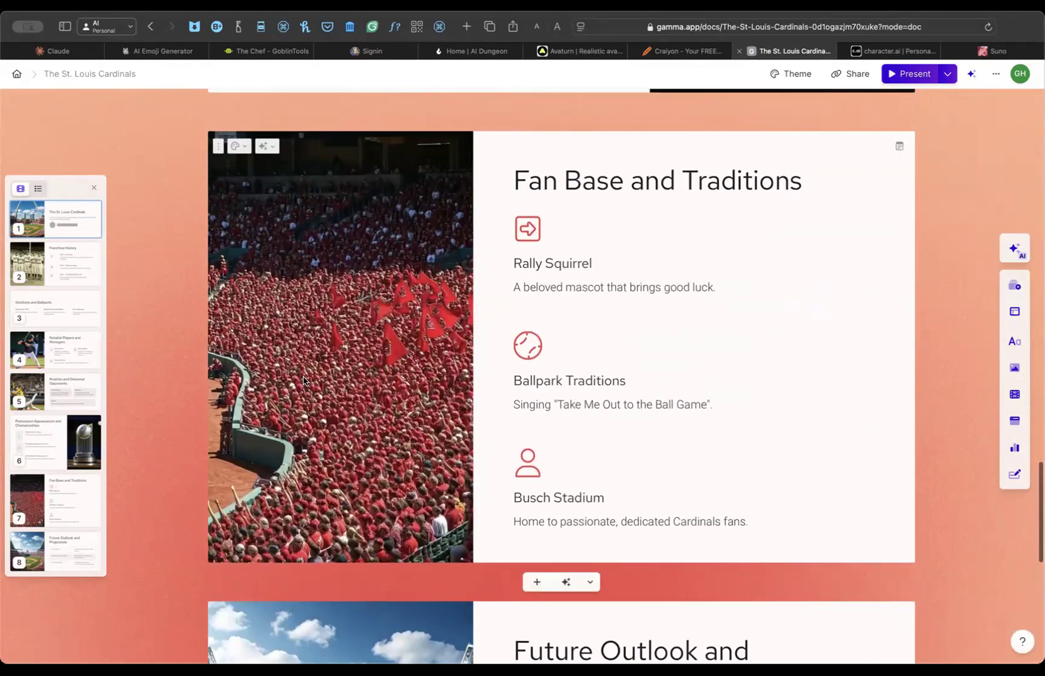
scroll(303, 380, "up", 8)
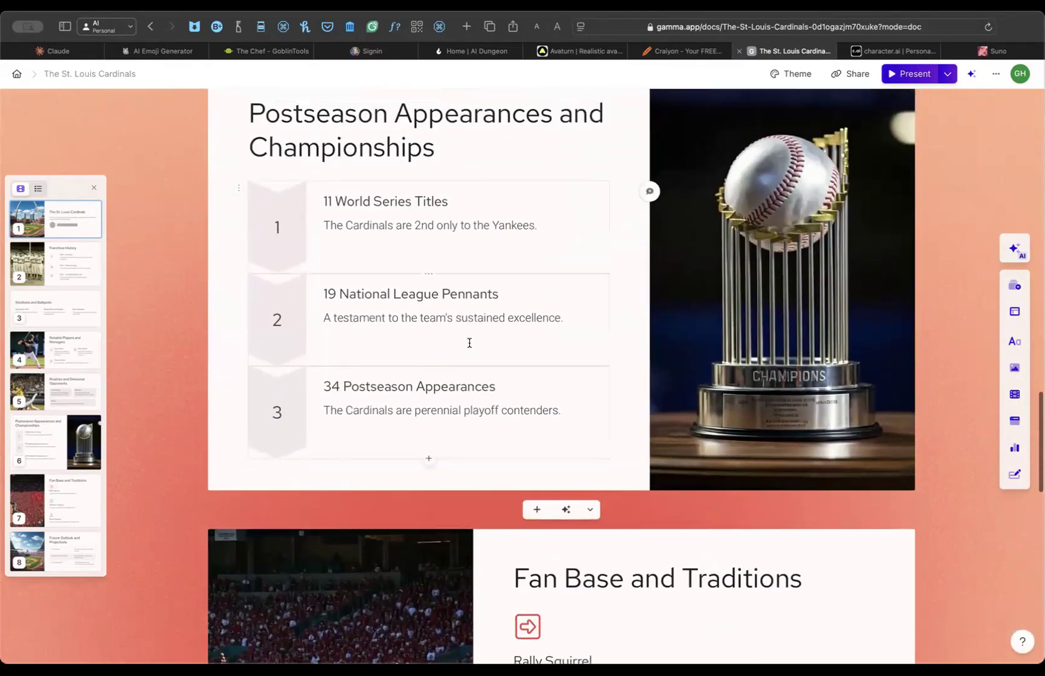
scroll(469, 343, "up", 10)
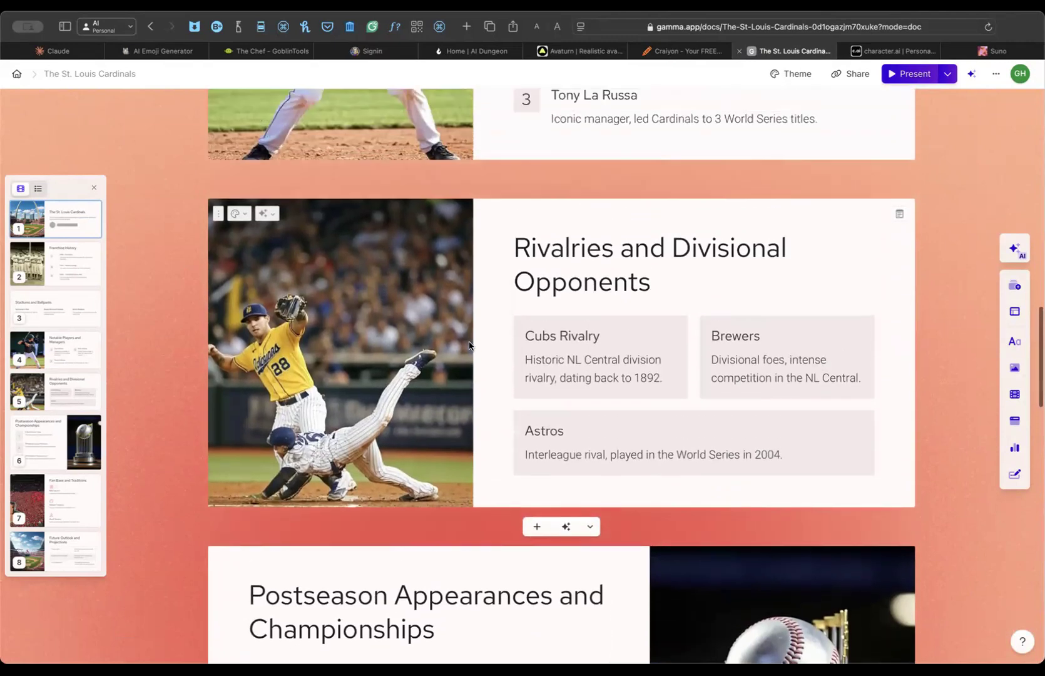
scroll(470, 346, "up", 7)
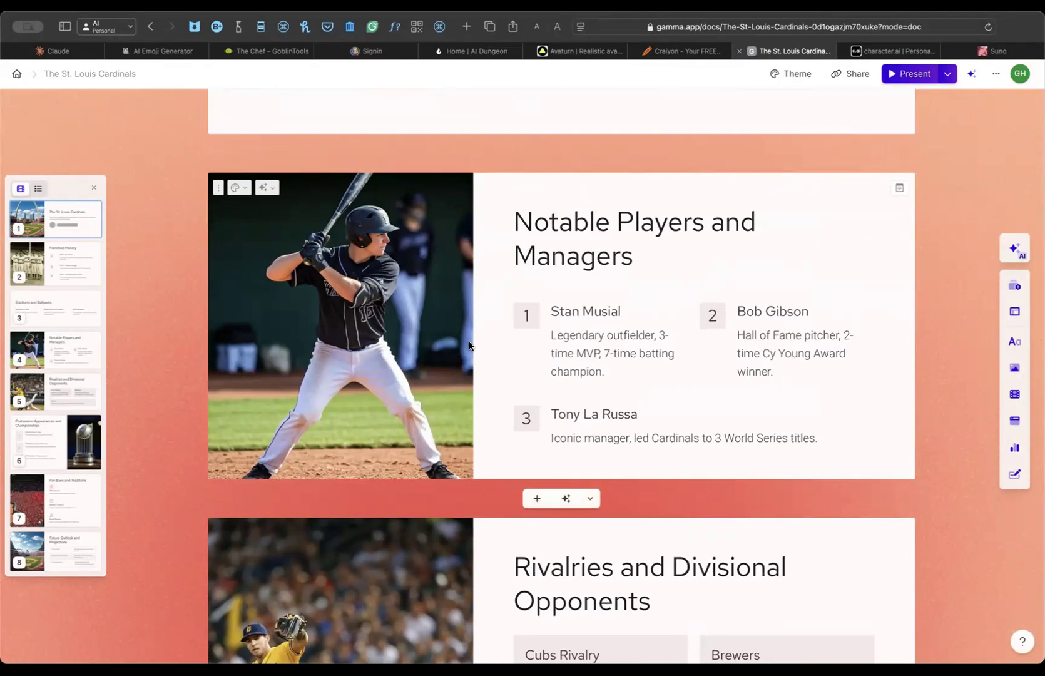
scroll(469, 344, "up", 7)
scroll(469, 342, "up", 6)
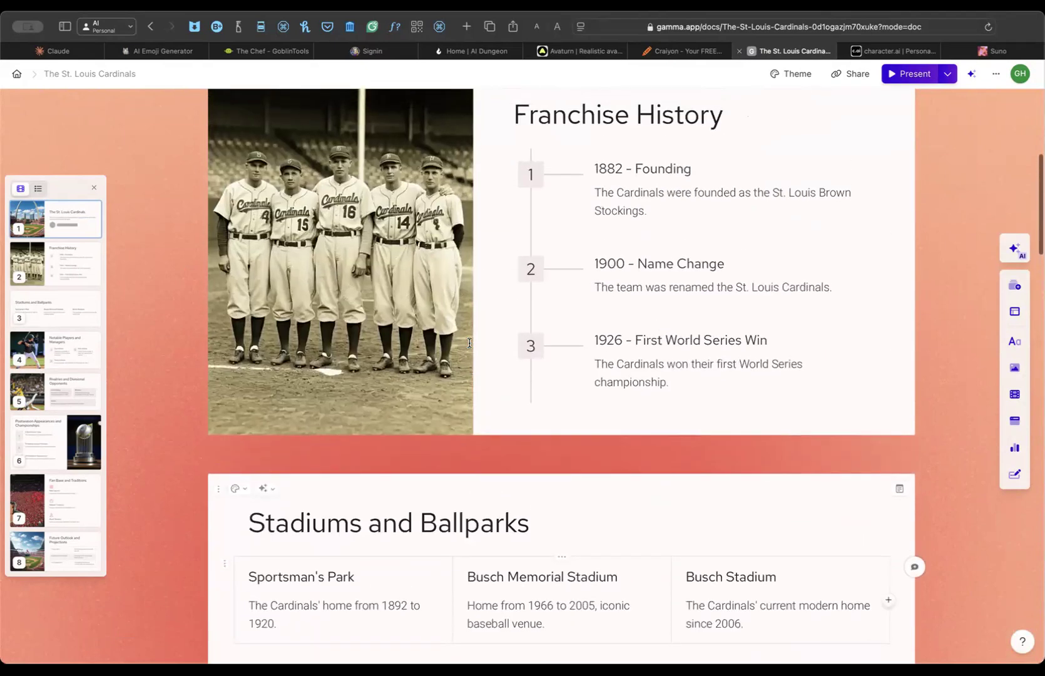
scroll(470, 343, "up", 9)
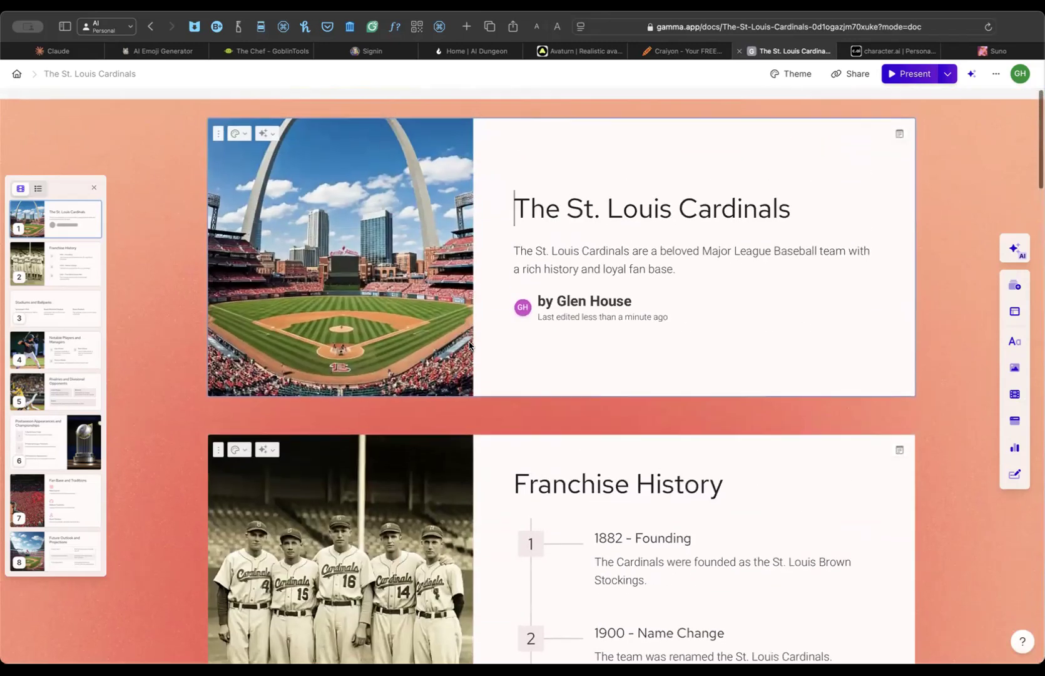
left_click(17, 74)
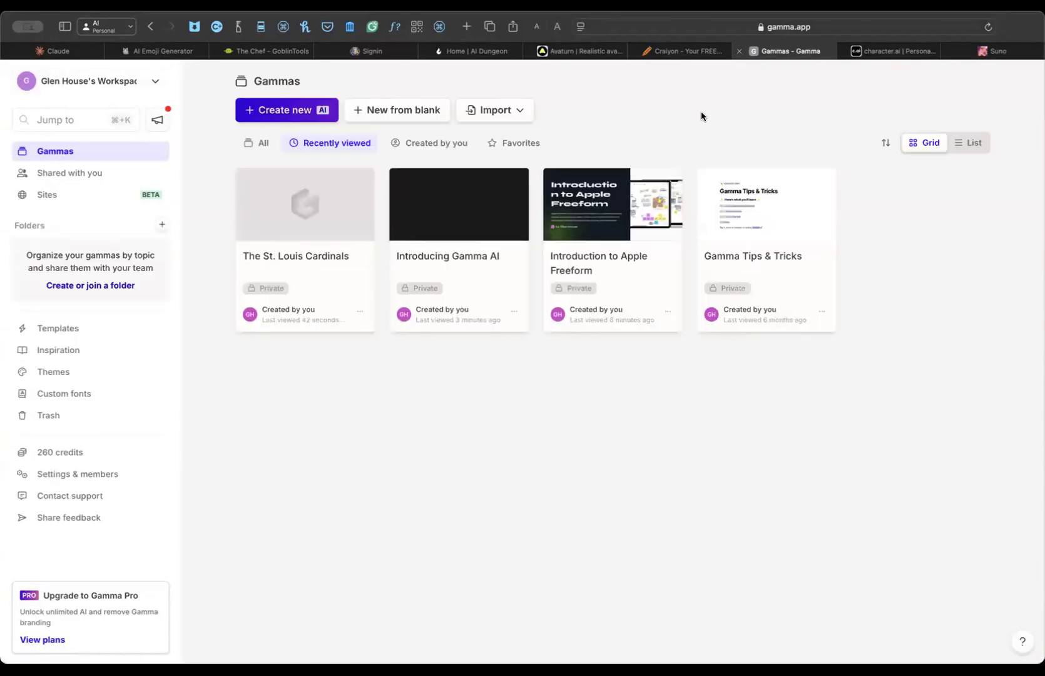
Switch to character.ai and look over the suggested, featured and categorized characters on its Discover page.
left_click(903, 53)
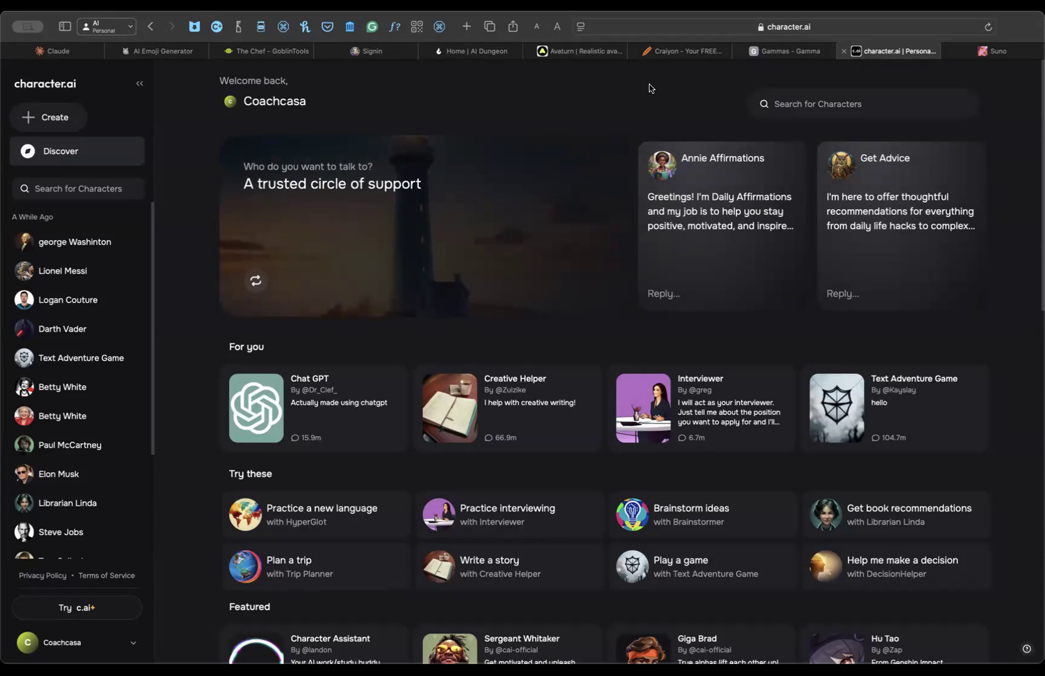
scroll(512, 438, "down", 6)
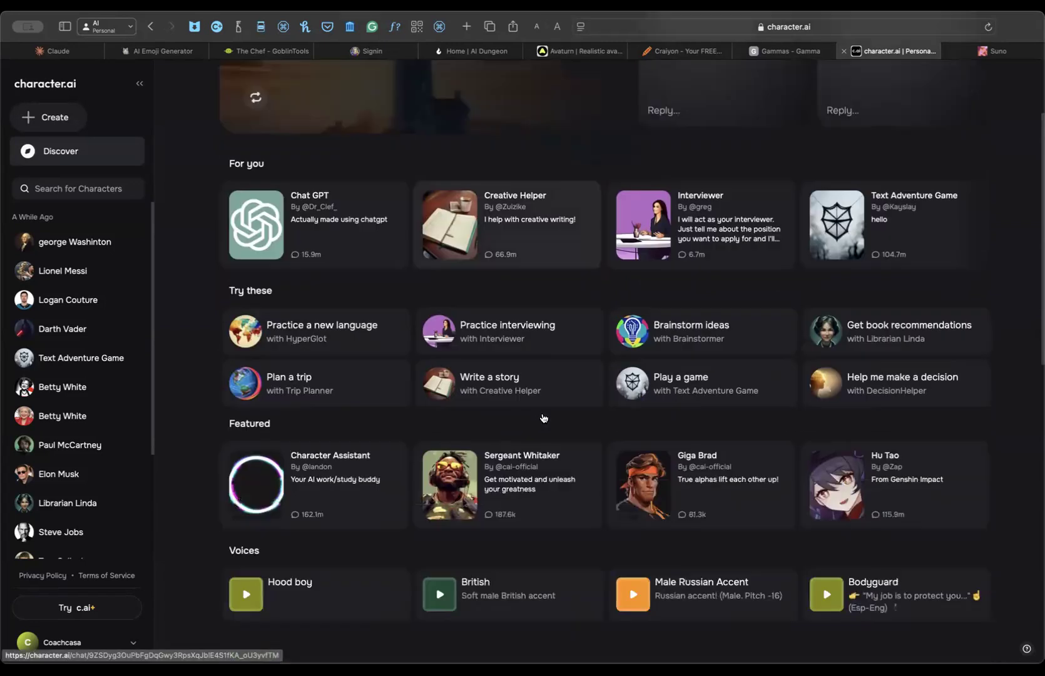
scroll(512, 484, "down", 5)
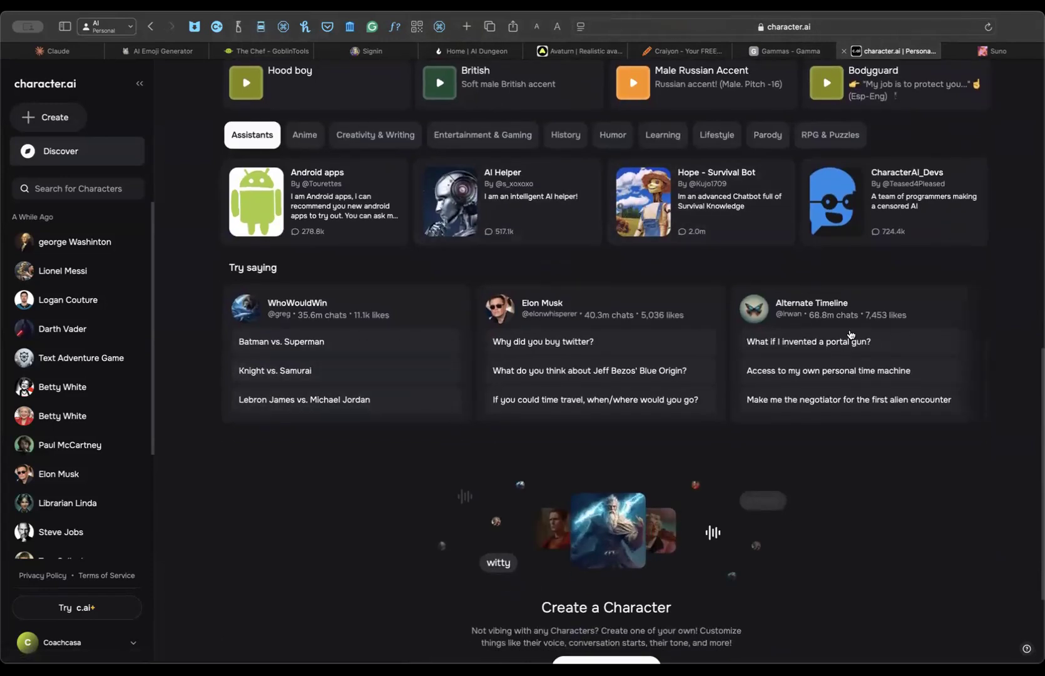
scroll(366, 432, "down", 3)
scroll(364, 431, "up", 15)
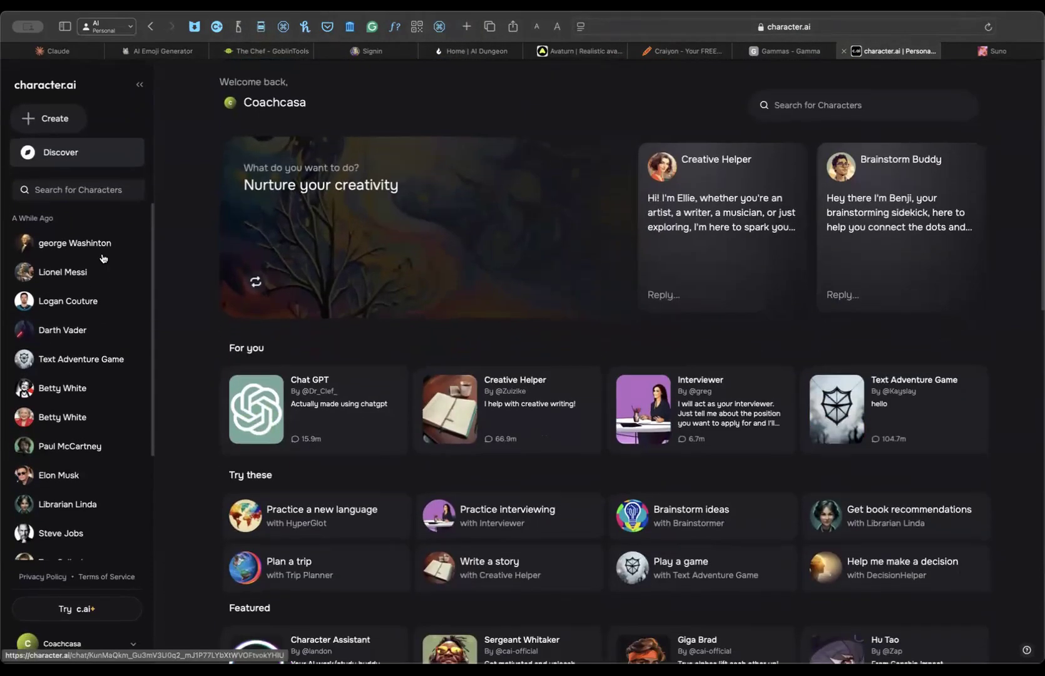
Open the existing chat with the george Washinton character, dismiss the voice promotion and read through the earlier questions and answers.
left_click(87, 244)
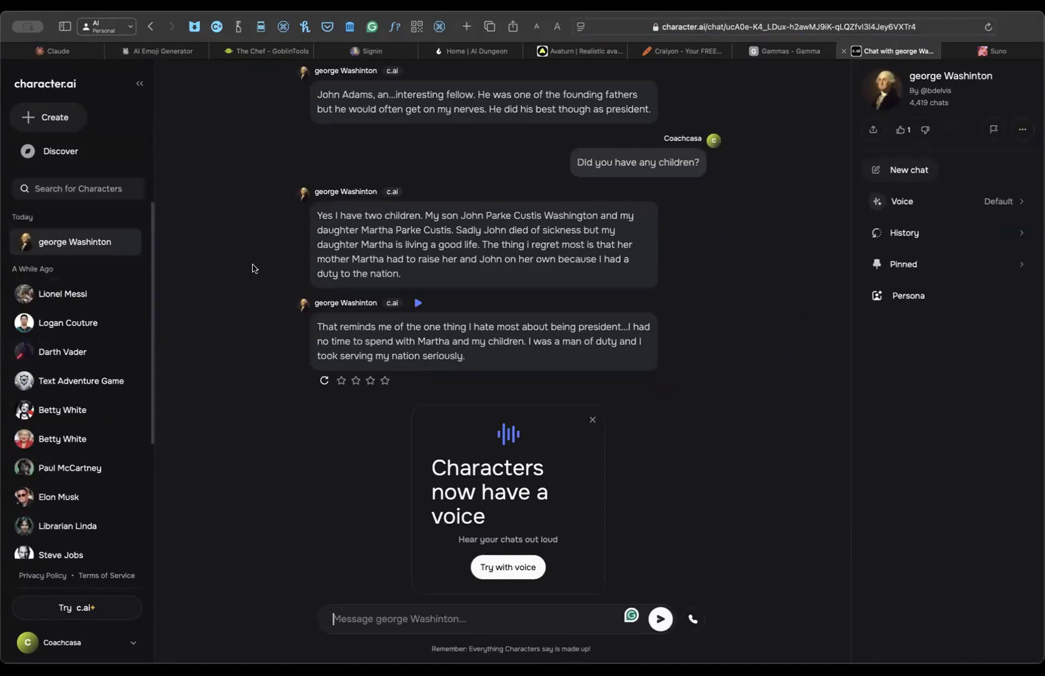
left_click(592, 420)
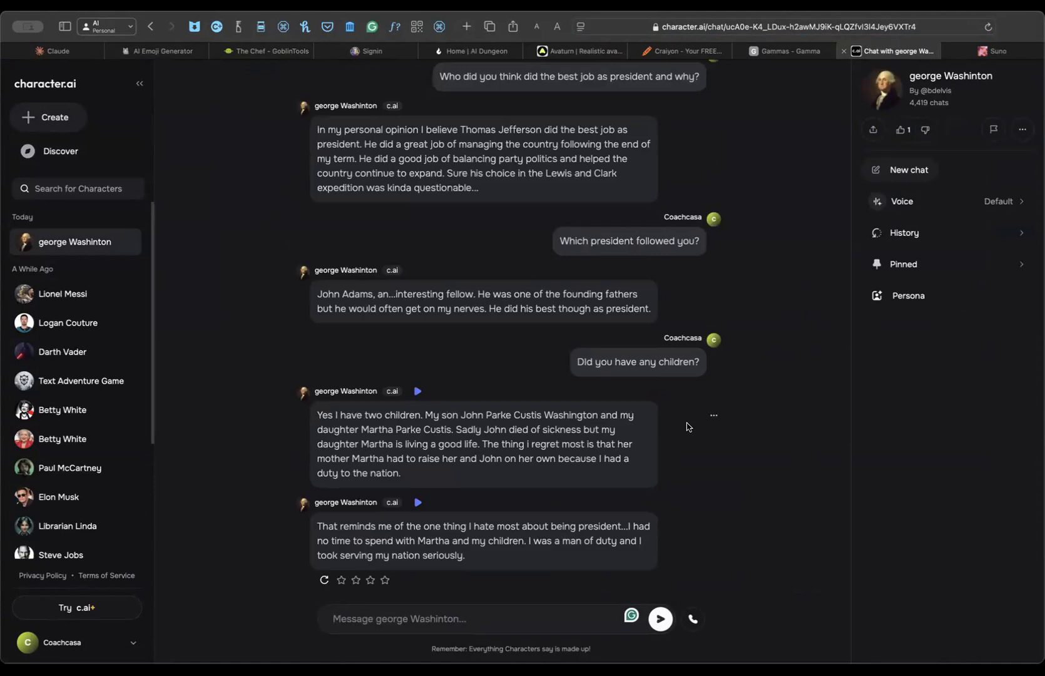
scroll(687, 427, "up", 8)
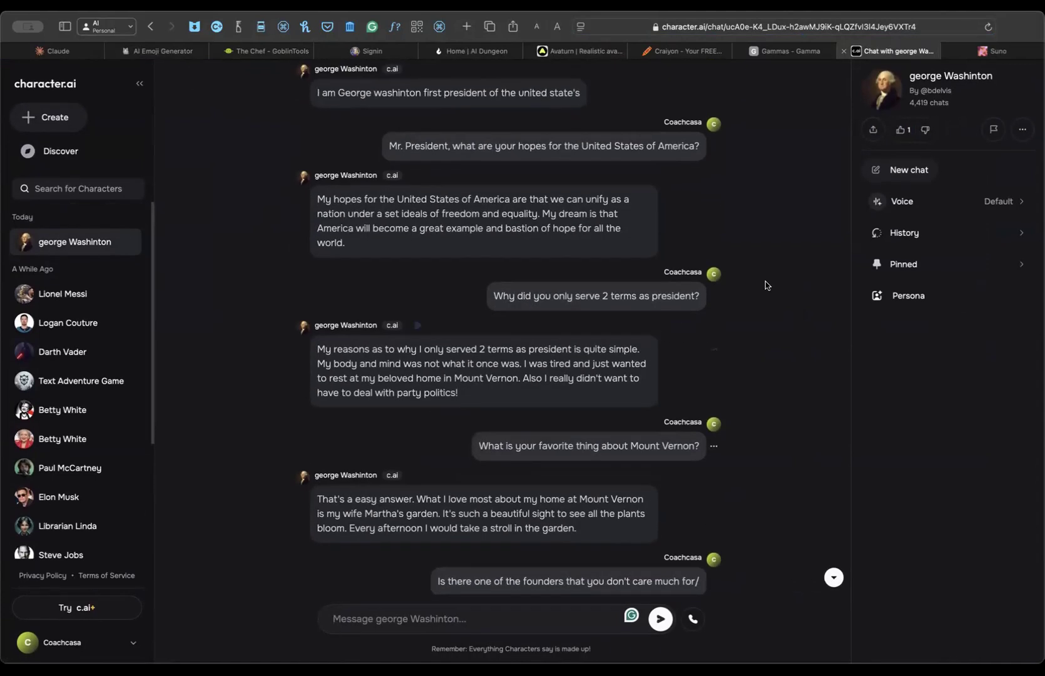
scroll(773, 268, "down", 5)
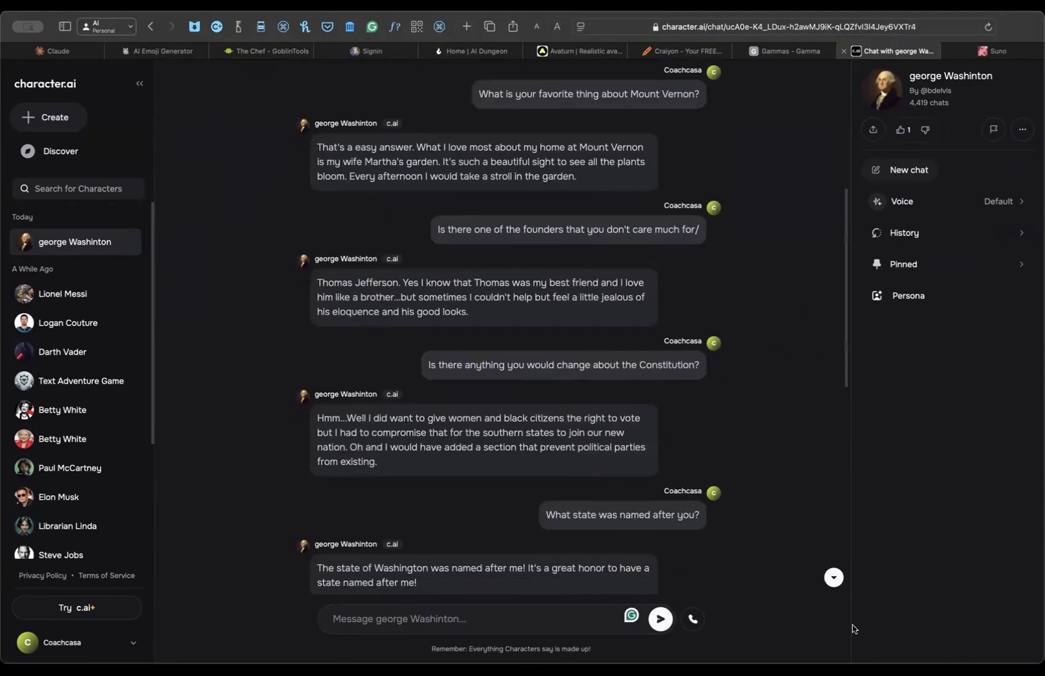
scroll(782, 516, "down", 4)
scroll(775, 494, "up", 9)
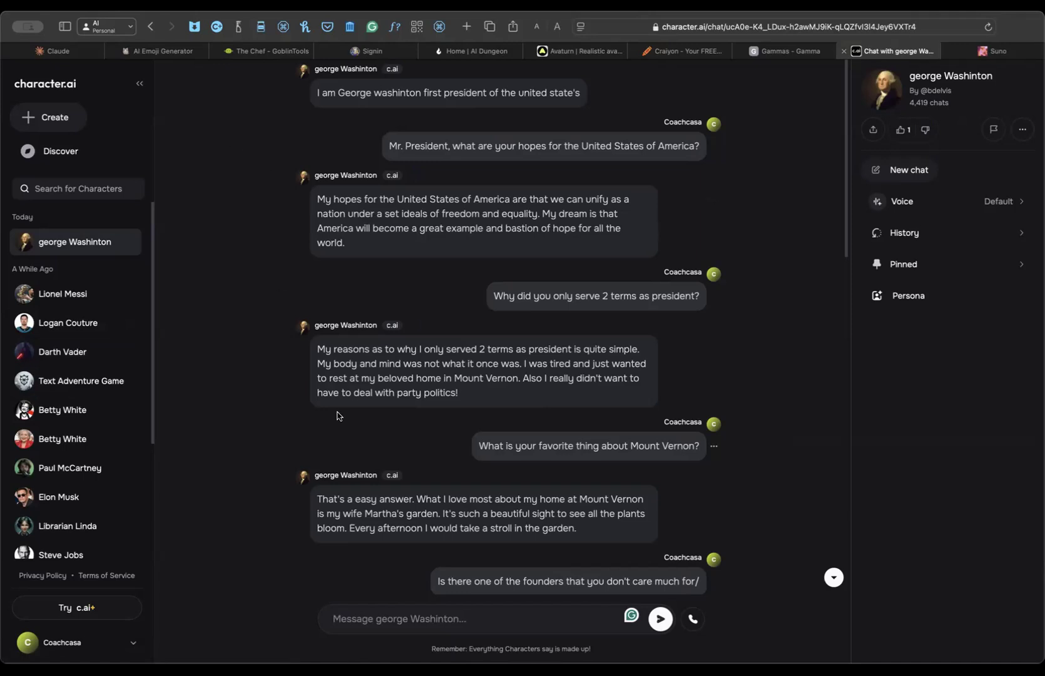
Send the george Washinton character the message "WHat do you think of today's political parties".
scroll(338, 414, "down", 15)
left_click(386, 624)
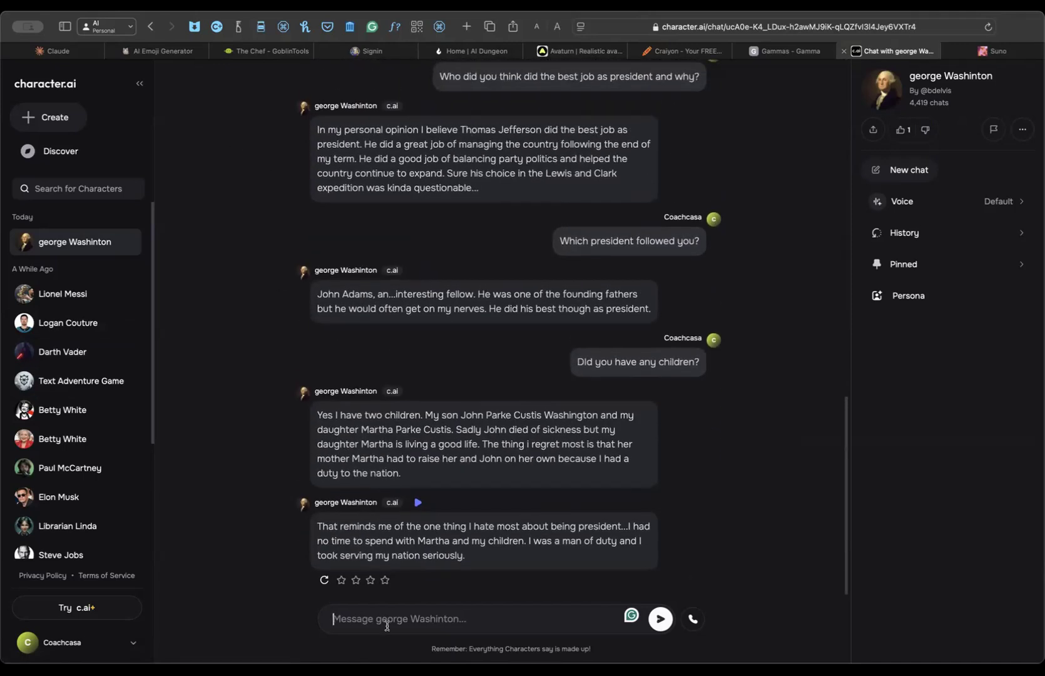
type("WHat do ")
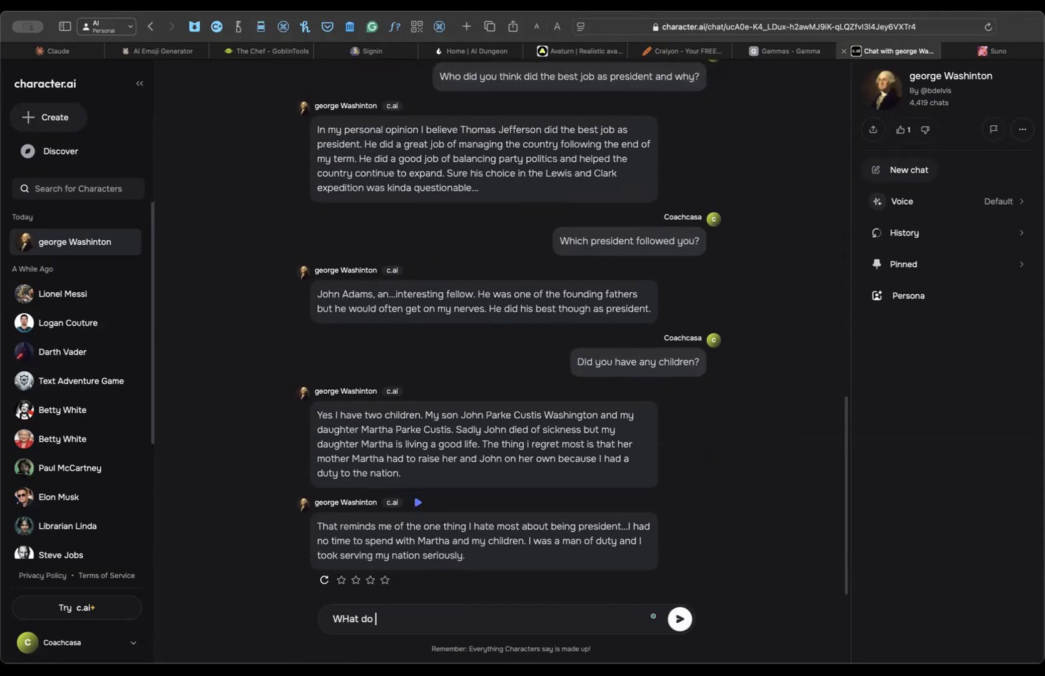
type("you think of today's political parties")
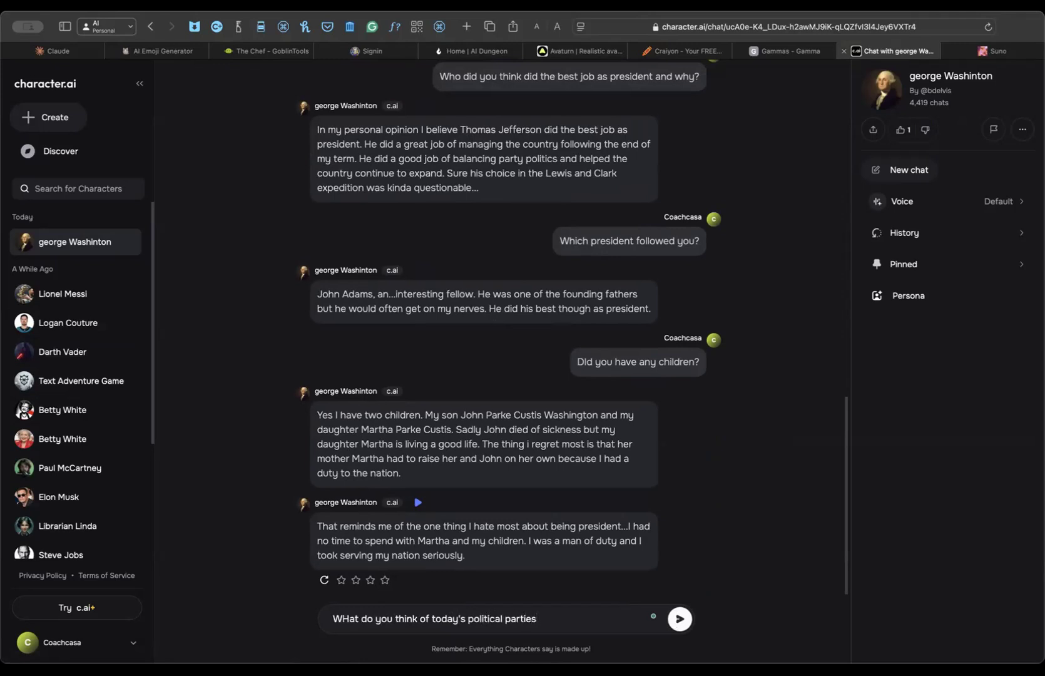
key("Return")
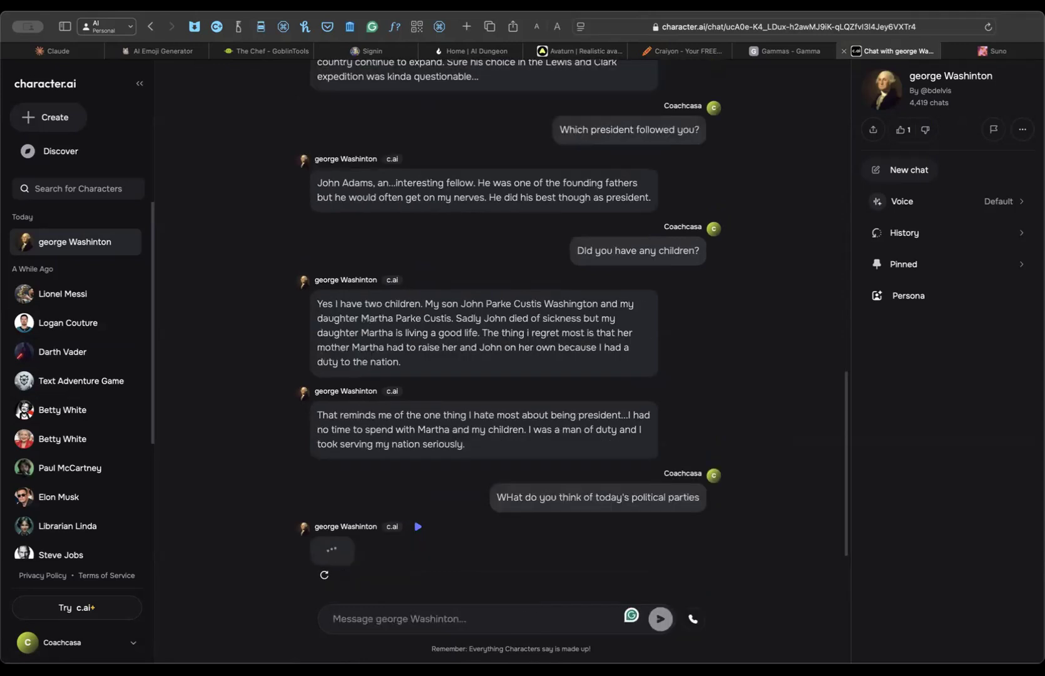